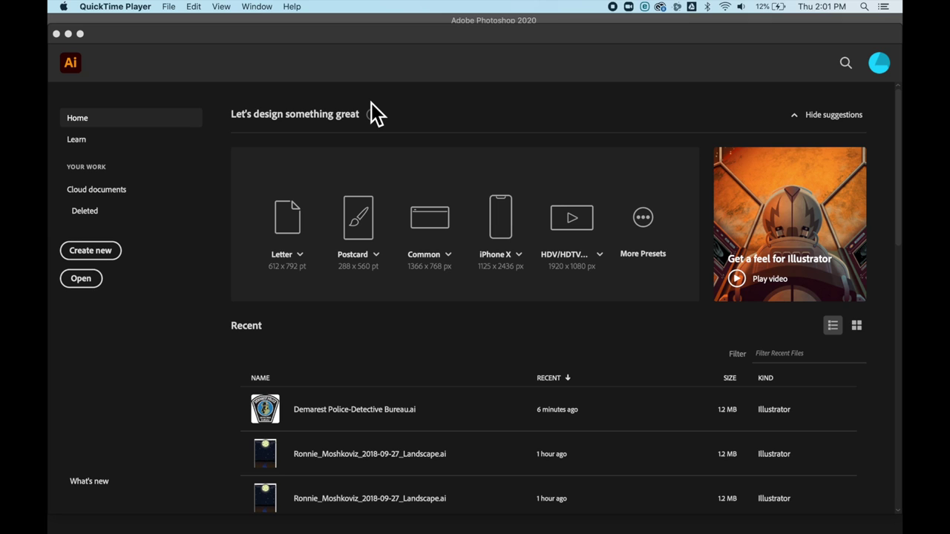
# Create a new blank Letter-preset document, Untitled-1.
pyautogui.click(88, 255)
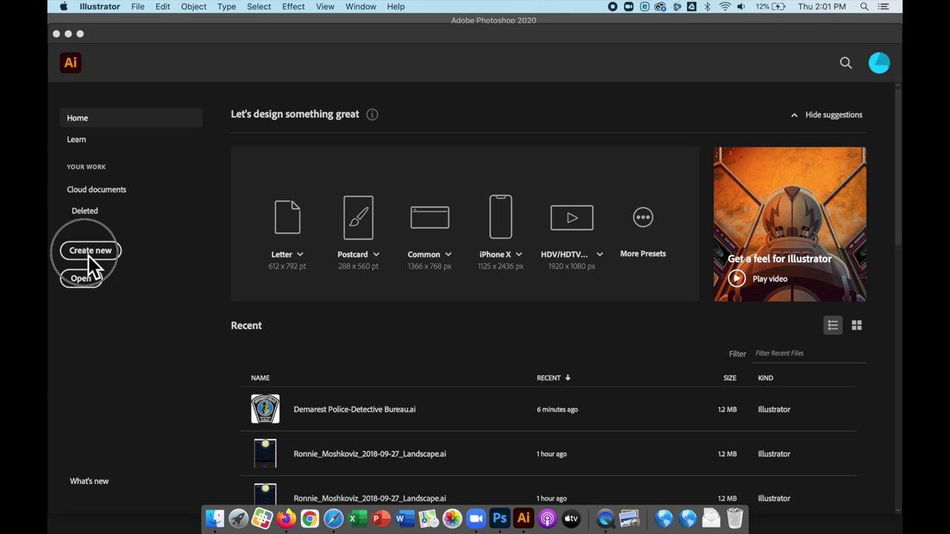
pyautogui.click(300, 234)
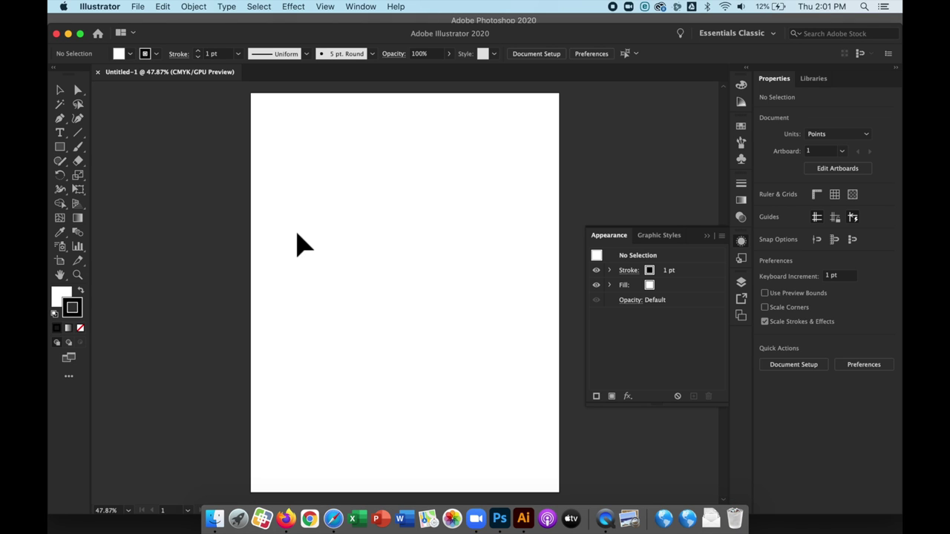
pyautogui.click(65, 123)
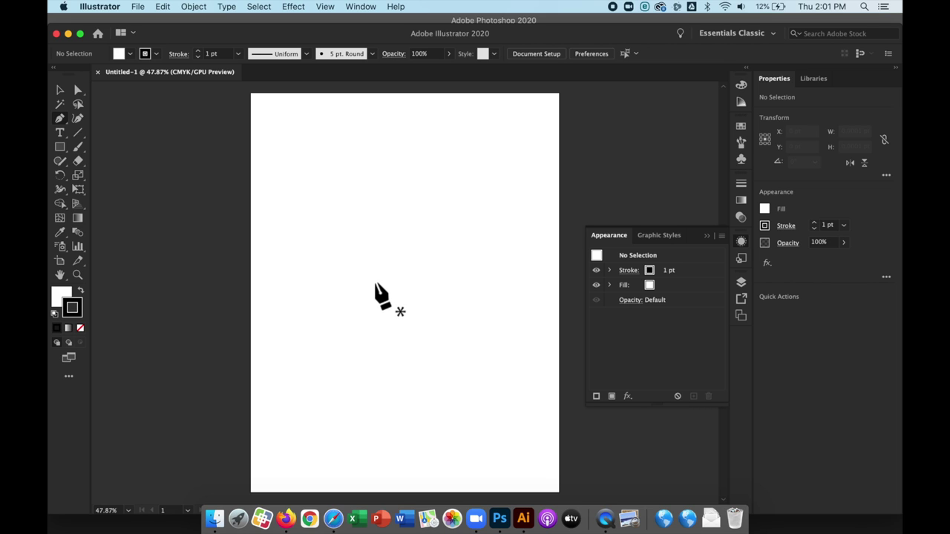
# Draw a wide rectangle and paste a copy just below it.
pyautogui.click(65, 152)
pyautogui.moveTo(363, 183); pyautogui.dragTo(449, 217)
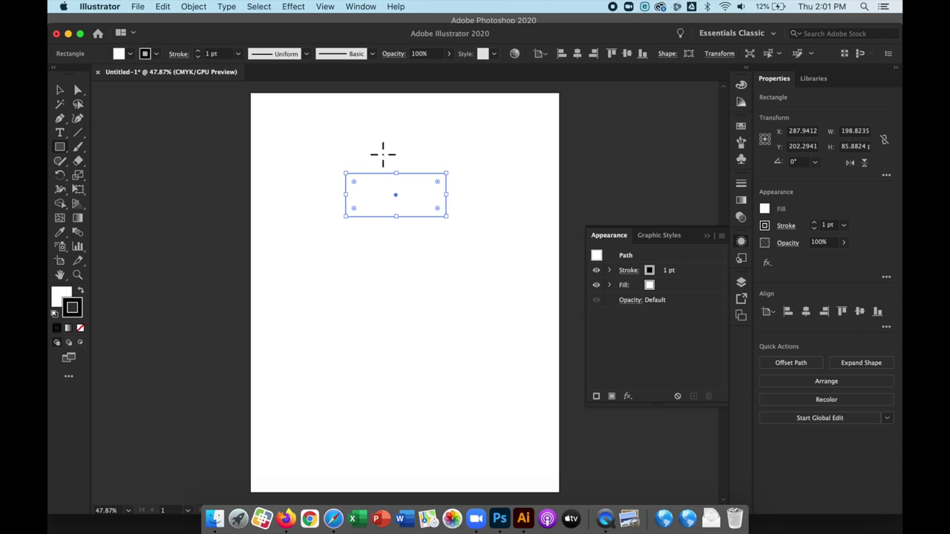
pyautogui.click(62, 94)
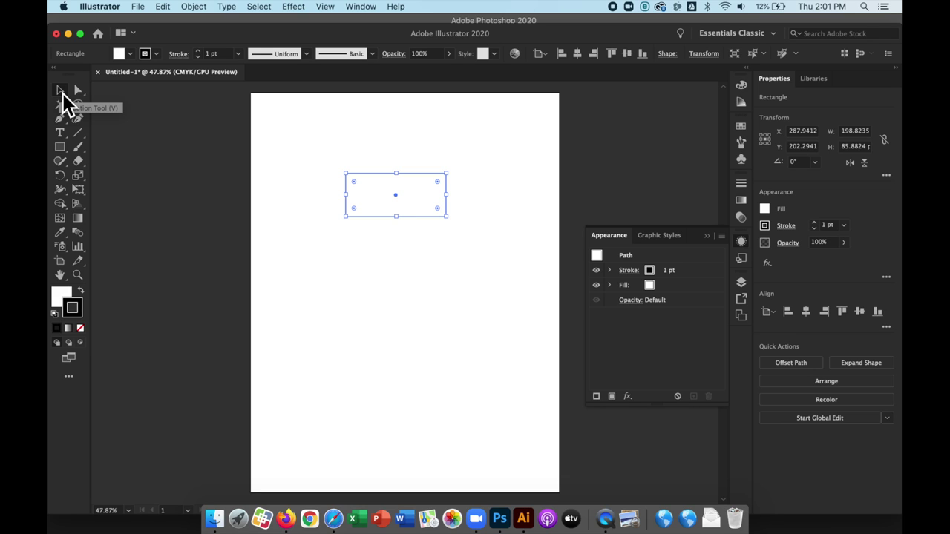
pyautogui.press('super+c')
pyautogui.press('super+v')
pyautogui.click(428, 297)
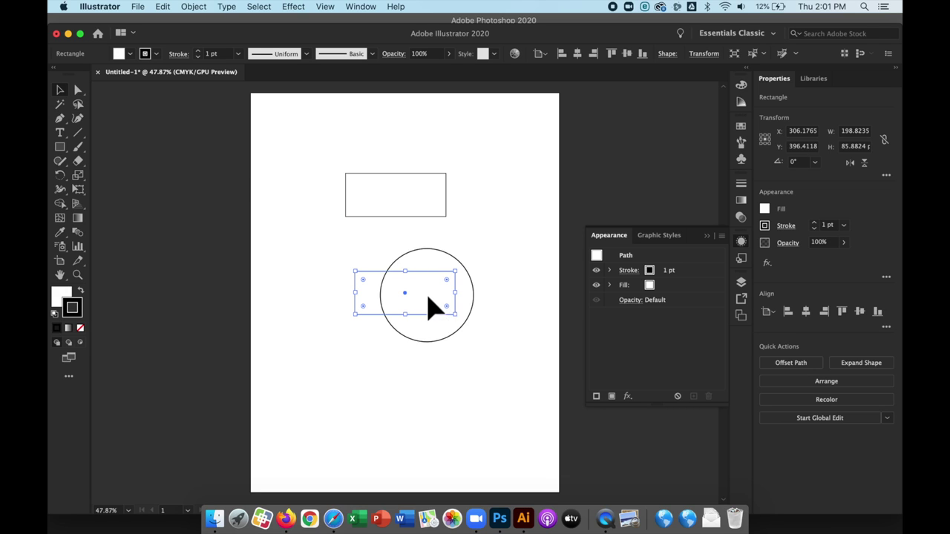
pyautogui.moveTo(428, 297); pyautogui.dragTo(420, 265)
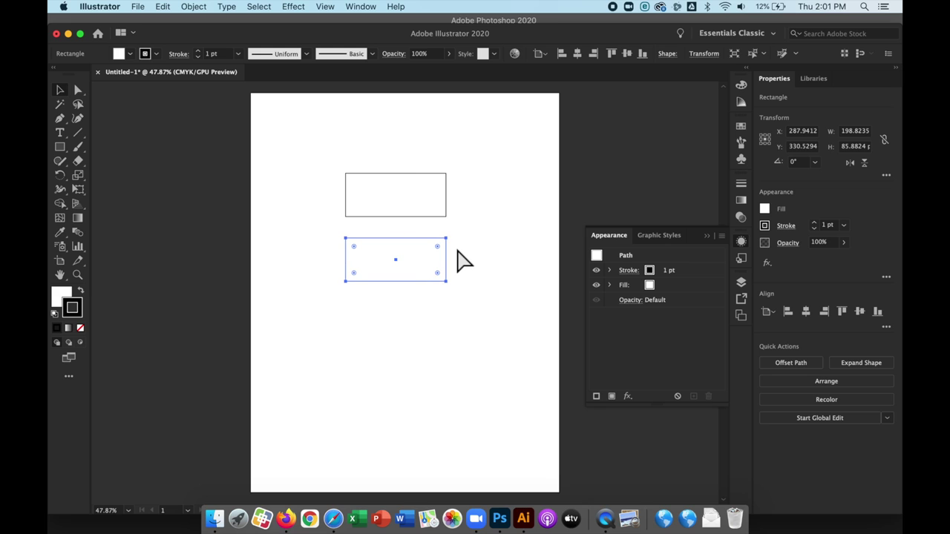
# Rotate the copy 90°, cross it over the first, align centres and unite into a plus.
pyautogui.click(452, 248)
pyautogui.click(447, 248)
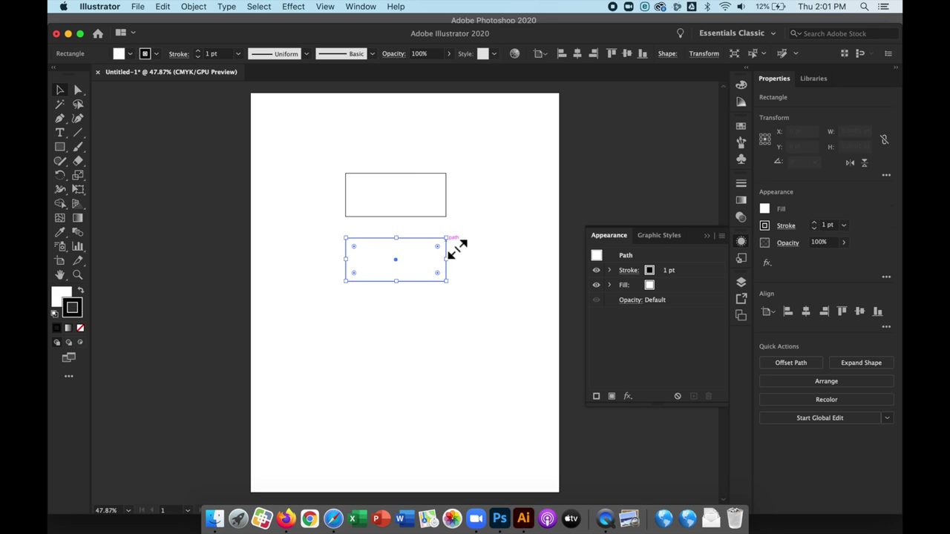
pyautogui.click(451, 243)
pyautogui.click(449, 248)
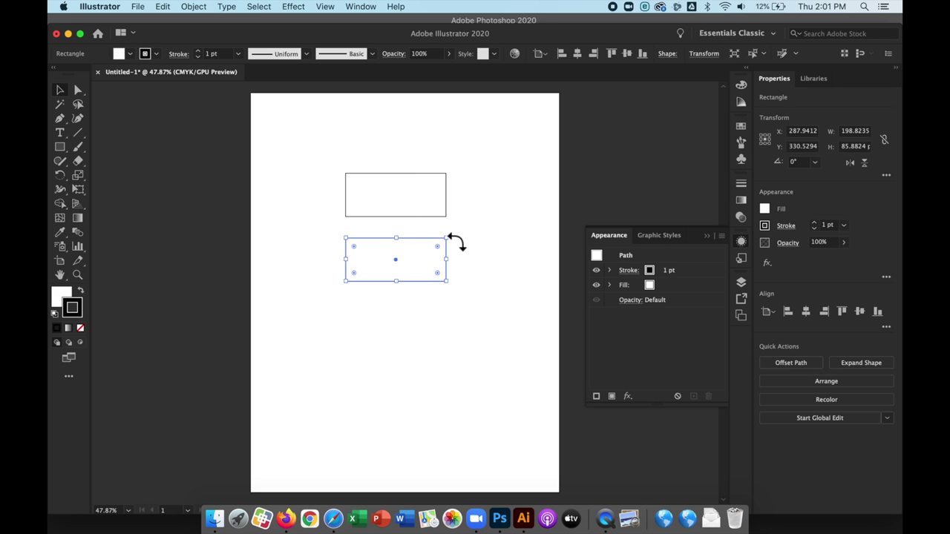
pyautogui.moveTo(454, 241); pyautogui.dragTo(362, 214)
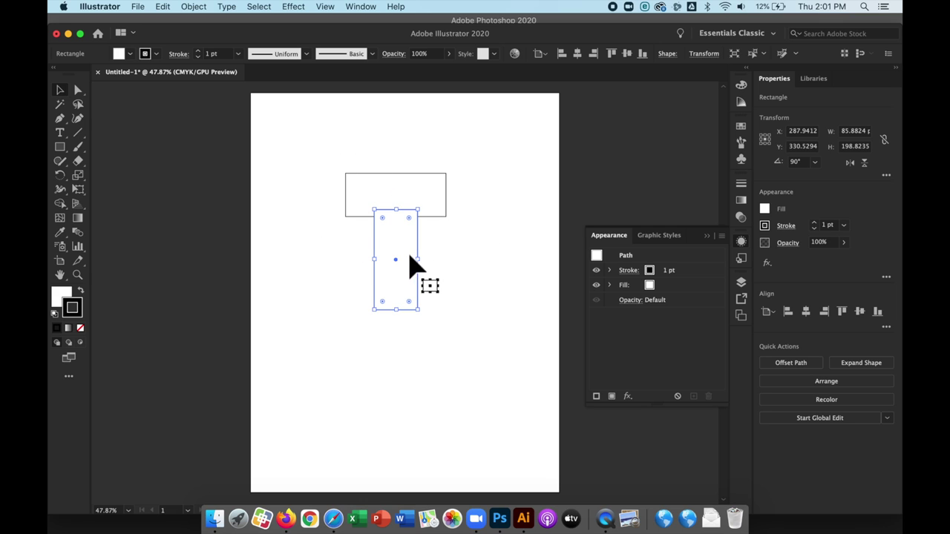
pyautogui.moveTo(413, 264); pyautogui.dragTo(364, 176)
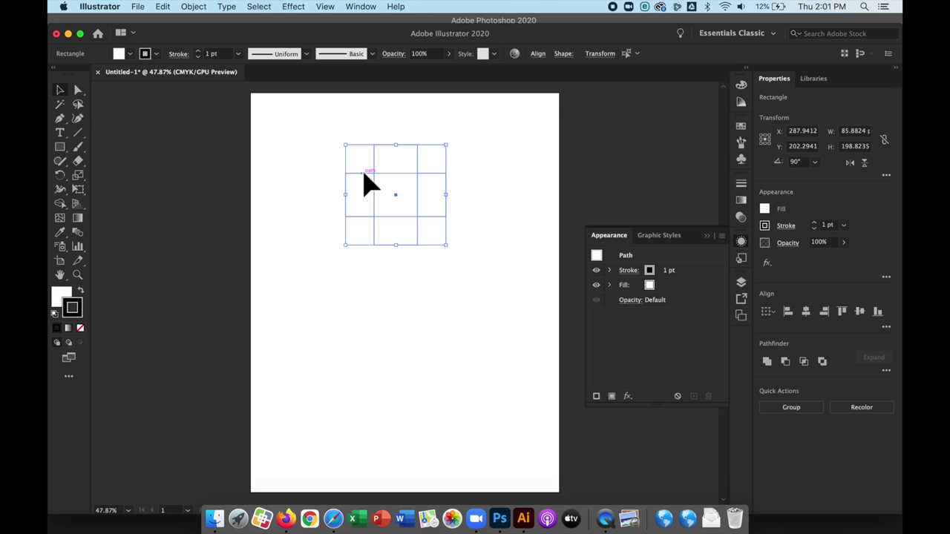
pyautogui.click(536, 55)
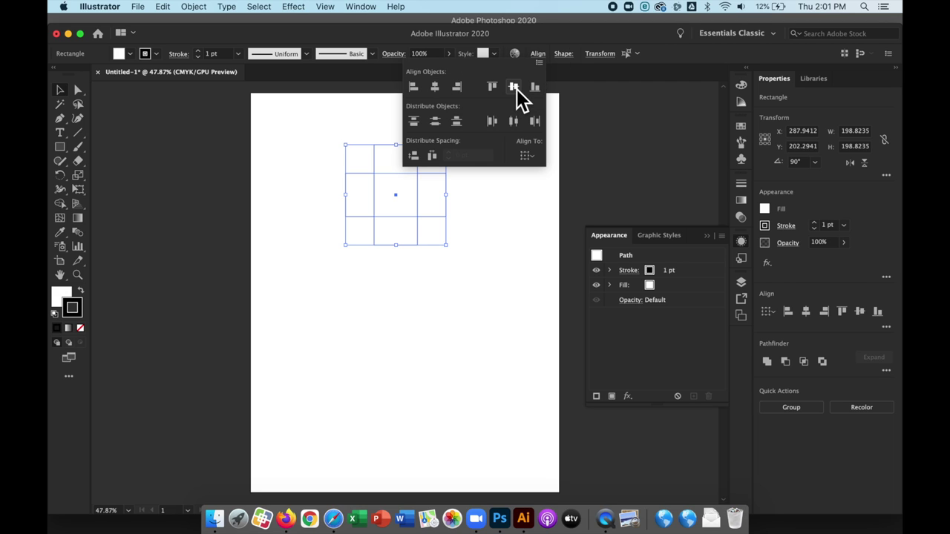
pyautogui.click(767, 364)
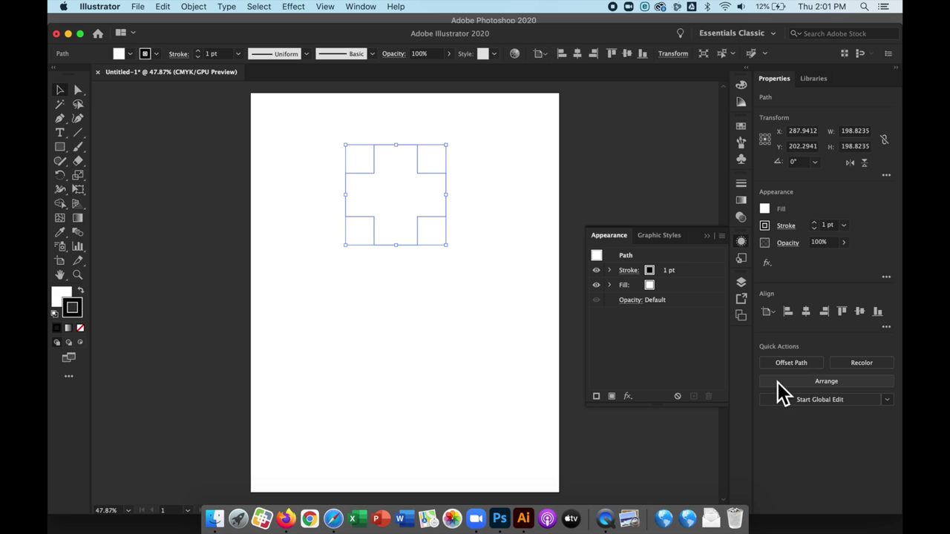
# Select the cross and set its stroke to None.
pyautogui.click(334, 219)
pyautogui.click(401, 194)
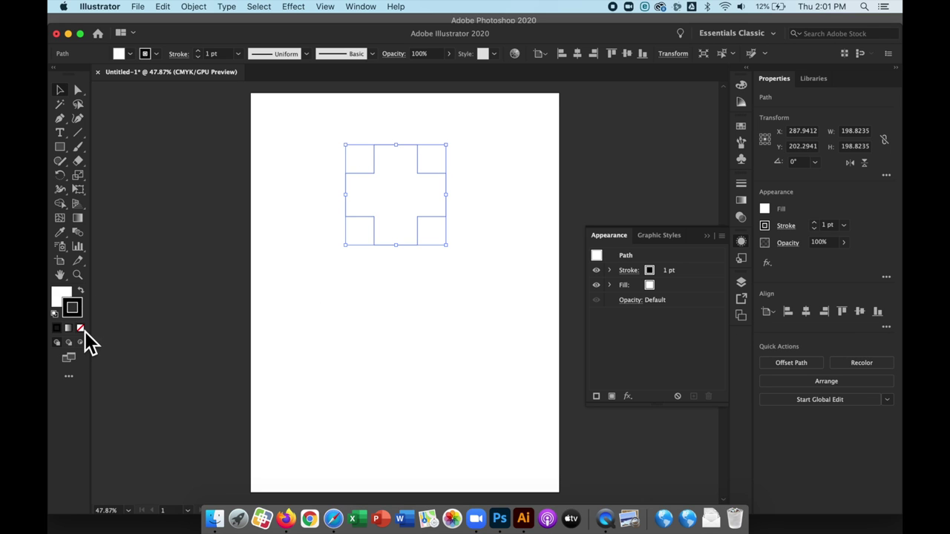
pyautogui.click(81, 328)
pyautogui.click(63, 295)
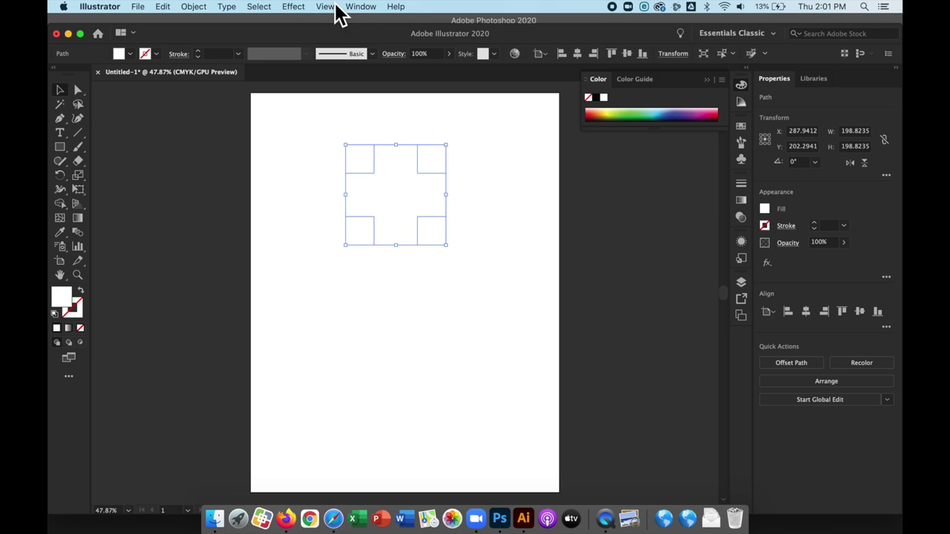
# Apply Effect > 3D > Extrude & Bevel and tilt the cross to about −24°/−25°/−3°.
pyautogui.click(300, 7)
pyautogui.moveTo(325, 80)
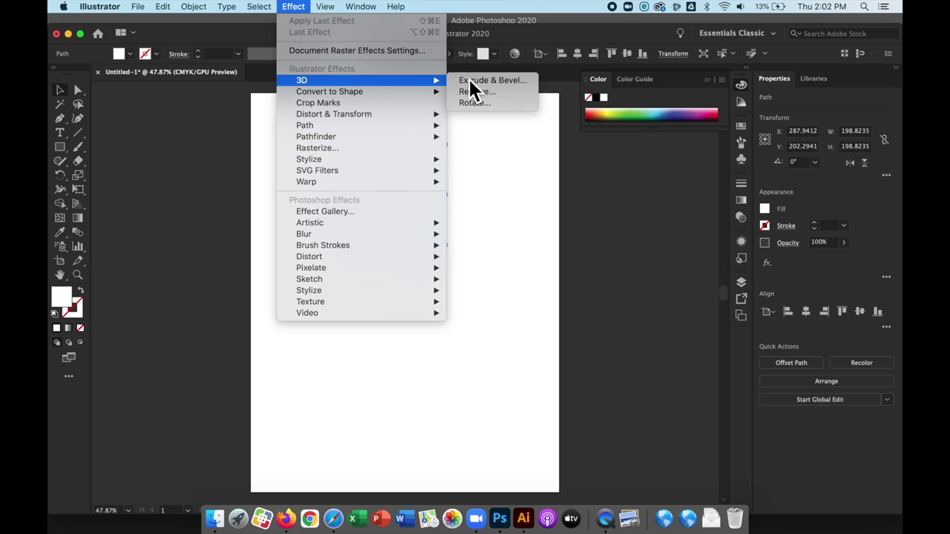
pyautogui.click(486, 80)
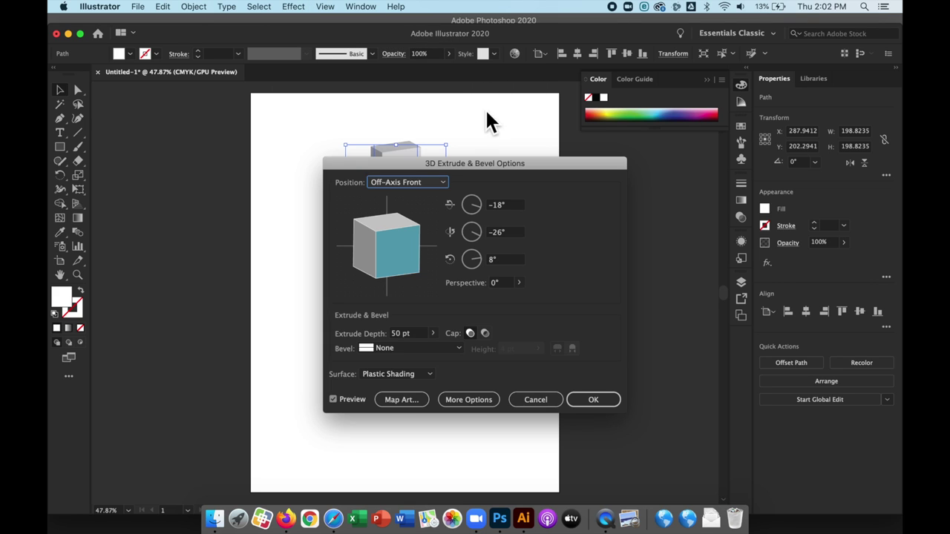
pyautogui.moveTo(476, 165); pyautogui.dragTo(636, 149)
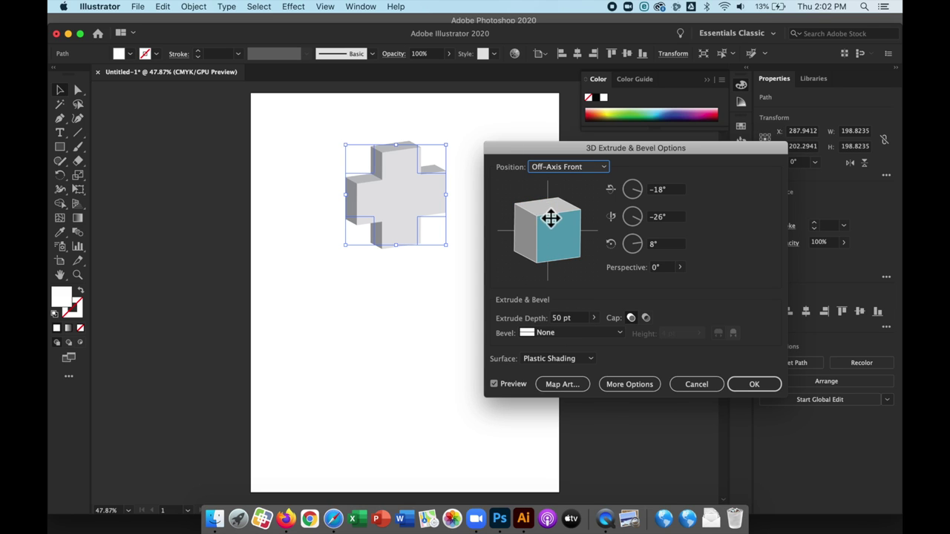
pyautogui.moveTo(549, 212); pyautogui.dragTo(546, 256)
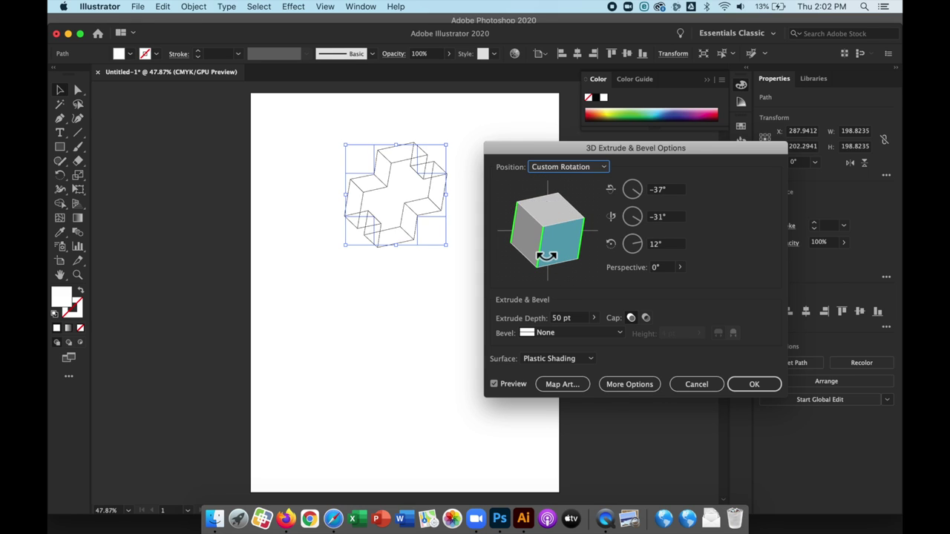
pyautogui.moveTo(551, 212)
pyautogui.mouseDown()
pyautogui.moveTo(534, 190)
pyautogui.moveTo(552, 208)
pyautogui.moveTo(537, 203)
pyautogui.moveTo(537, 190)
pyautogui.mouseUp()
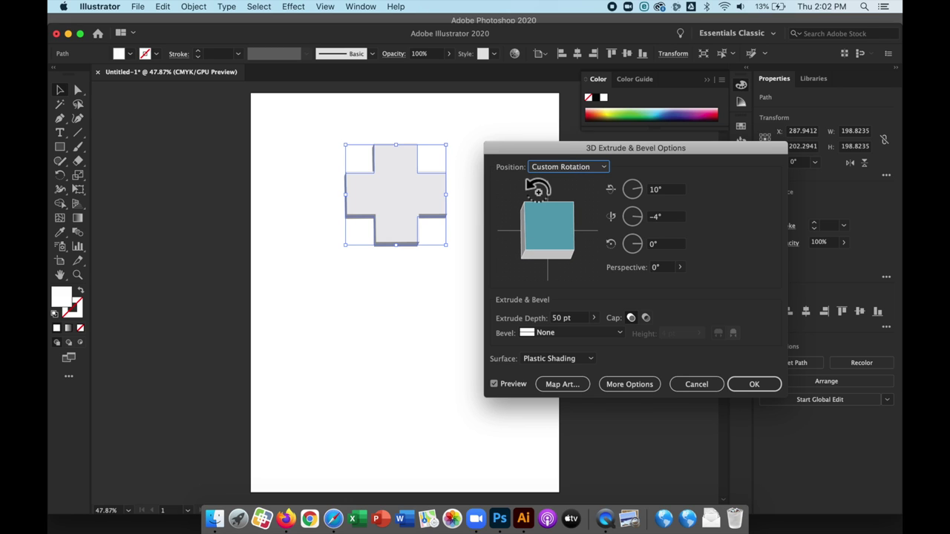
pyautogui.moveTo(530, 237); pyautogui.dragTo(543, 238)
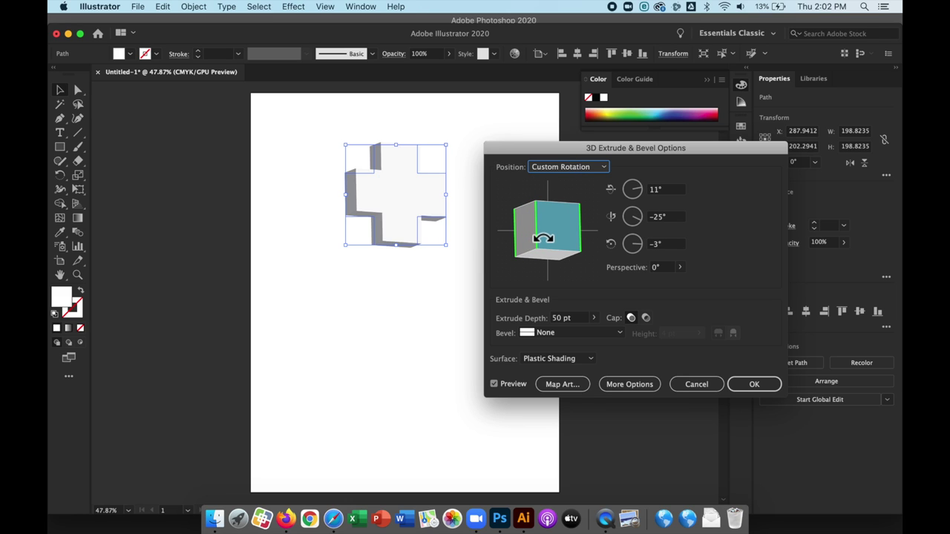
pyautogui.moveTo(557, 205); pyautogui.dragTo(557, 228)
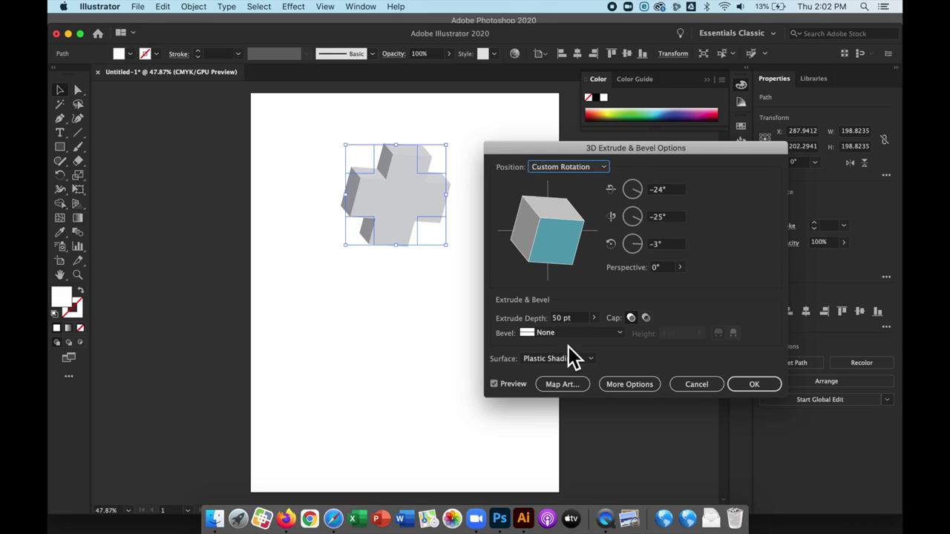
# Set the Extrude Depth to 100 pt and apply the effect.
pyautogui.click(547, 321)
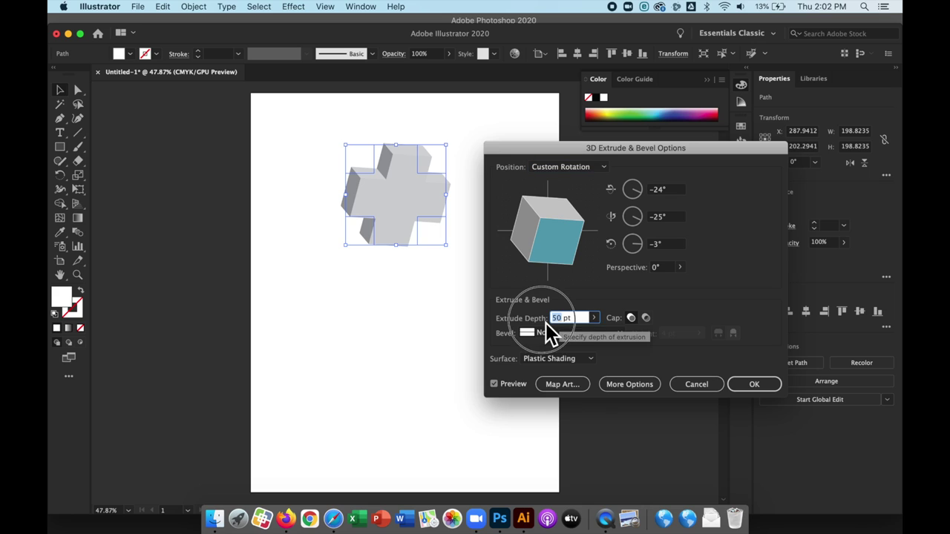
pyautogui.write('100')
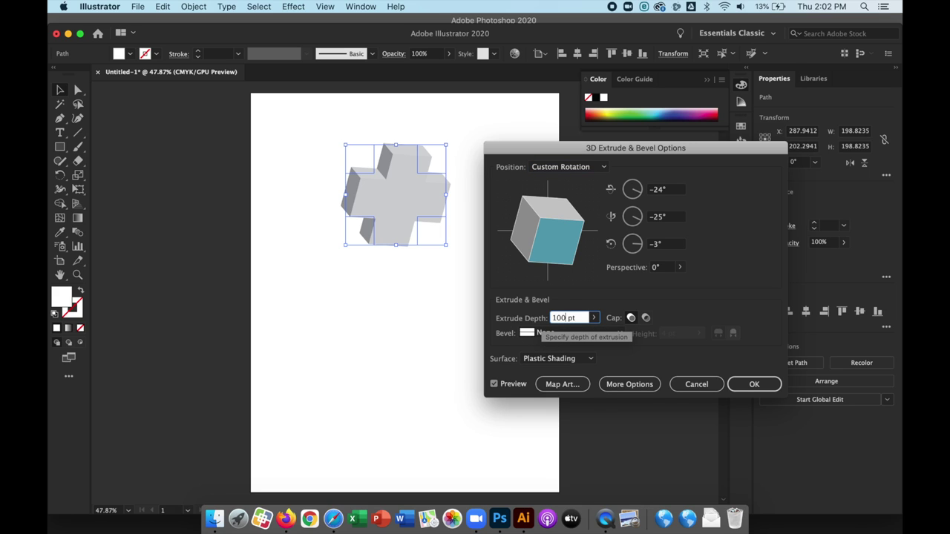
pyautogui.press('Return')
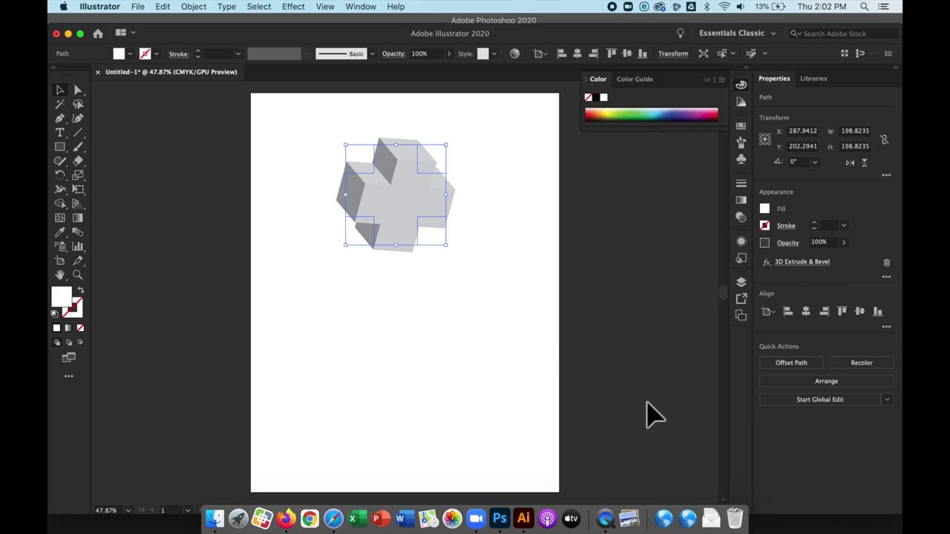
pyautogui.click(798, 267)
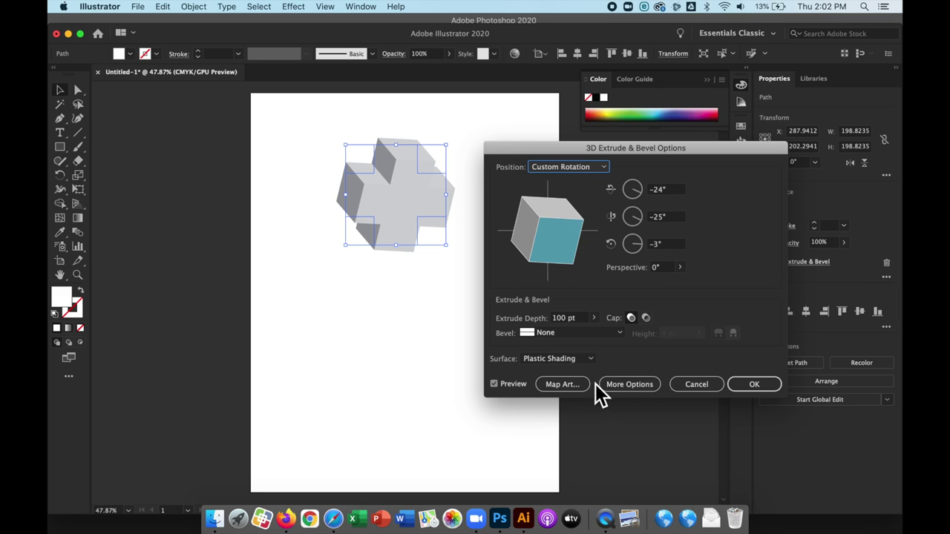
# Nudge the extrusion's light source, apply, then delete the 3D Extrude & Bevel effect.
pyautogui.click(628, 388)
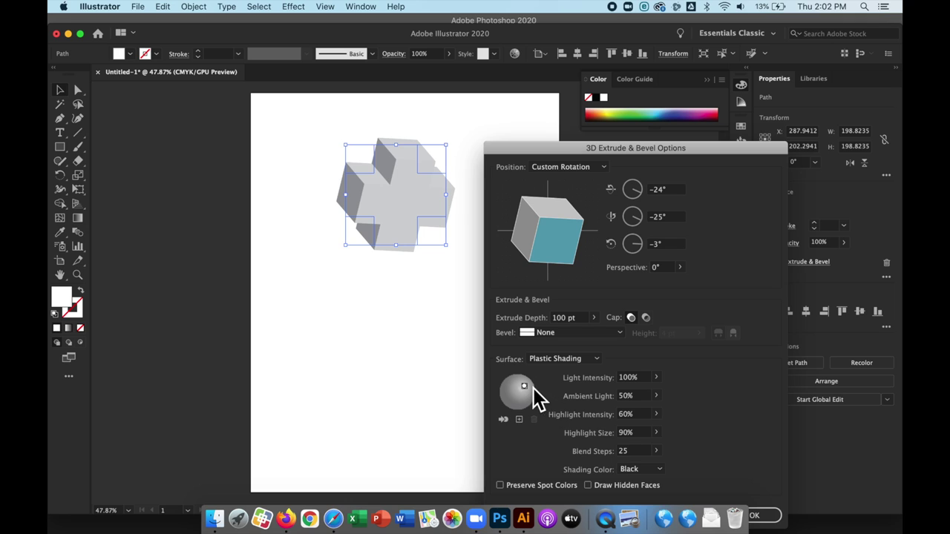
pyautogui.moveTo(522, 387)
pyautogui.mouseDown()
pyautogui.moveTo(510, 388)
pyautogui.moveTo(510, 399)
pyautogui.moveTo(519, 395)
pyautogui.mouseUp()
pyautogui.moveTo(683, 141); pyautogui.dragTo(683, 97)
pyautogui.click(755, 472)
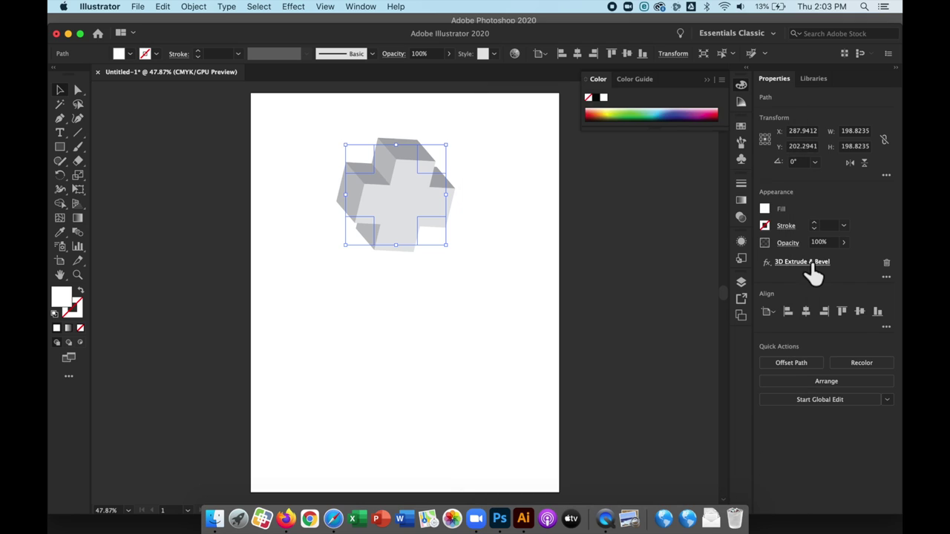
pyautogui.click(887, 264)
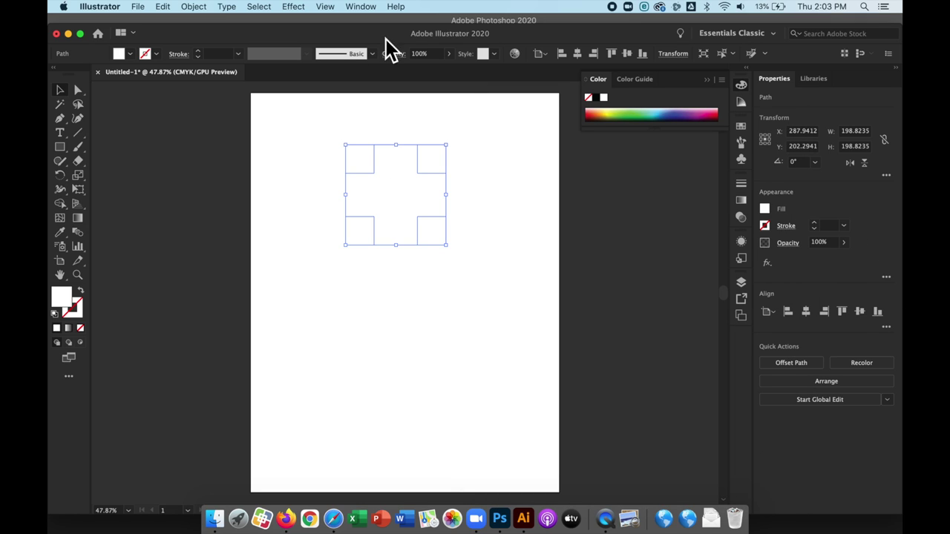
# Apply Effect > 3D > Revolve to the cross with a 180° angle.
pyautogui.click(291, 7)
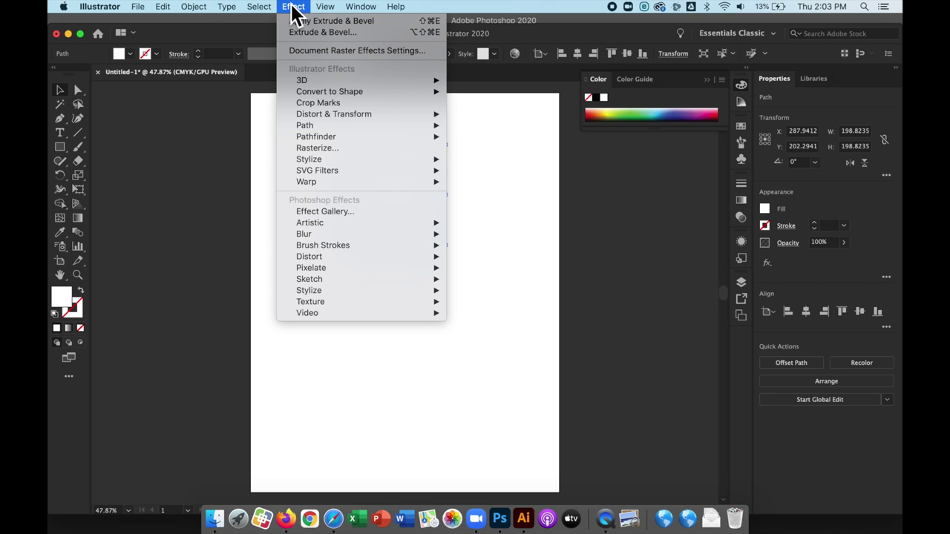
pyautogui.moveTo(305, 80)
pyautogui.click(507, 90)
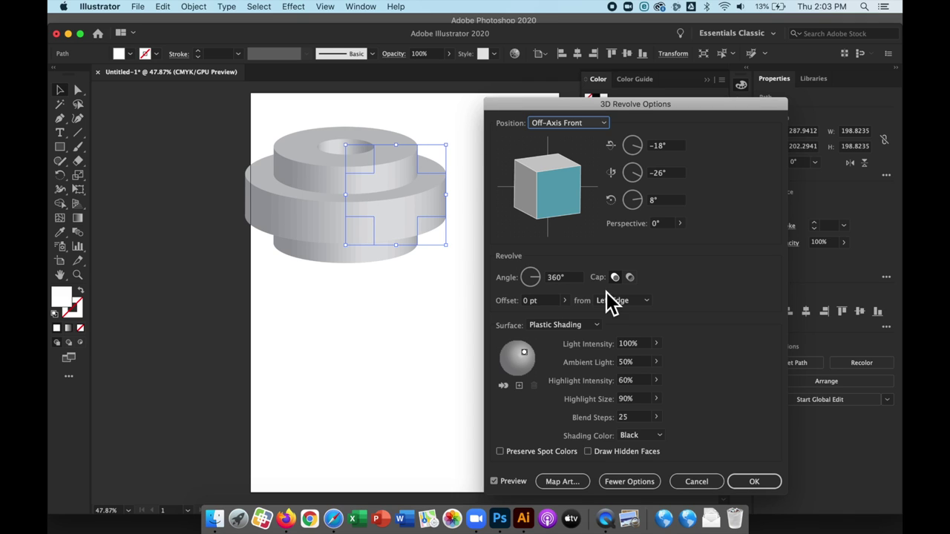
pyautogui.moveTo(542, 281)
pyautogui.mouseDown()
pyautogui.moveTo(528, 280)
pyautogui.moveTo(536, 281)
pyautogui.mouseUp()
pyautogui.write('90')
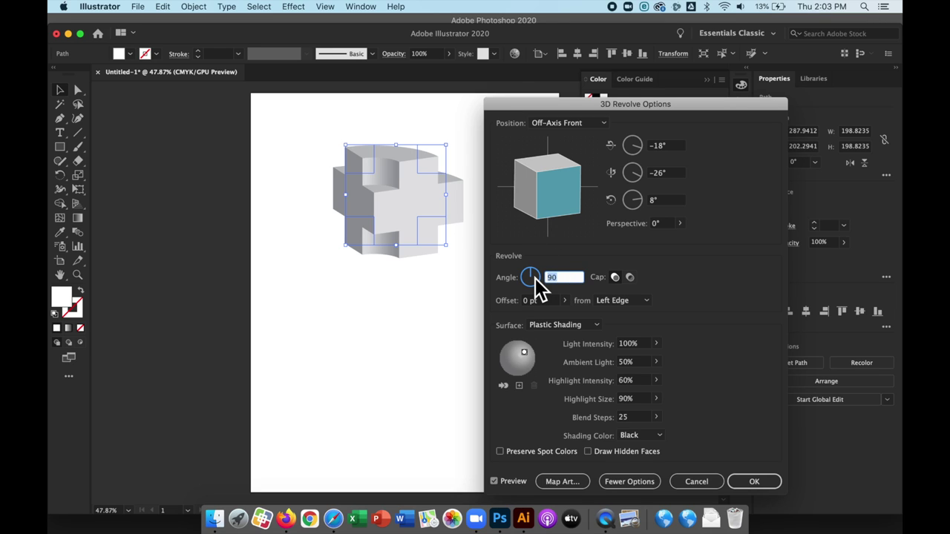
pyautogui.write('180')
pyautogui.press('Tab')
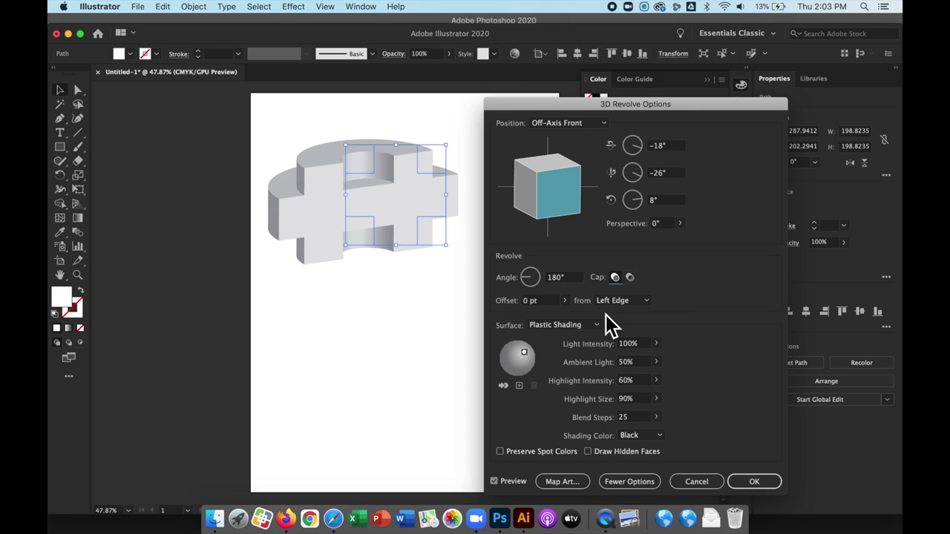
# Tilt the revolved cross to about −6°/−26°/3°, light it from the lower left, and confirm.
pyautogui.moveTo(560, 180); pyautogui.dragTo(534, 163)
pyautogui.moveTo(532, 355)
pyautogui.mouseDown()
pyautogui.moveTo(512, 354)
pyautogui.moveTo(512, 366)
pyautogui.mouseUp()
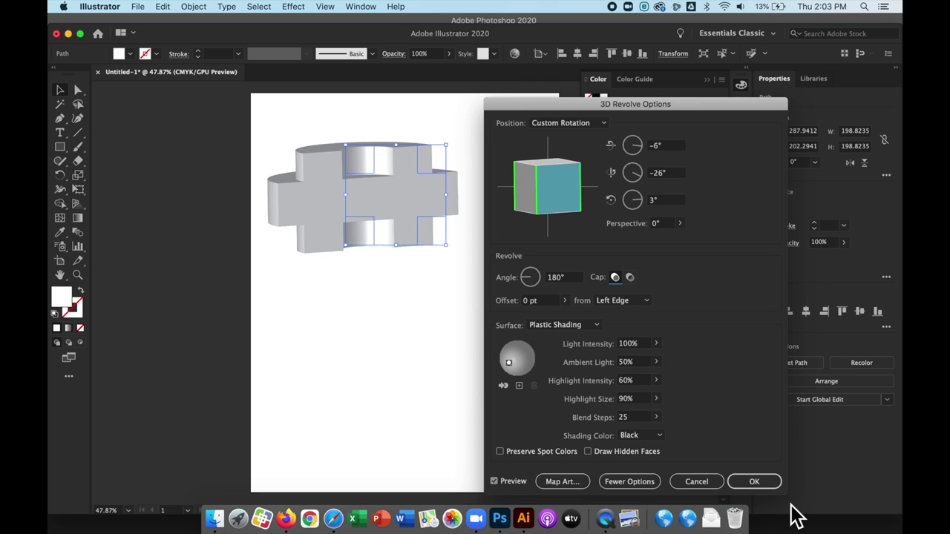
pyautogui.click(749, 484)
# Delete the revolved cross and pen a curved side profile with a flat base.
pyautogui.press('Delete')
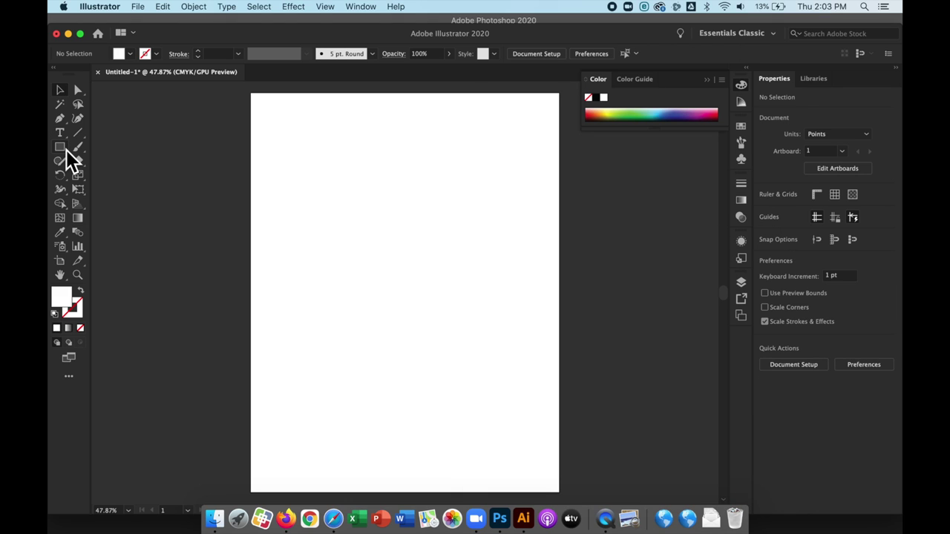
pyautogui.click(65, 121)
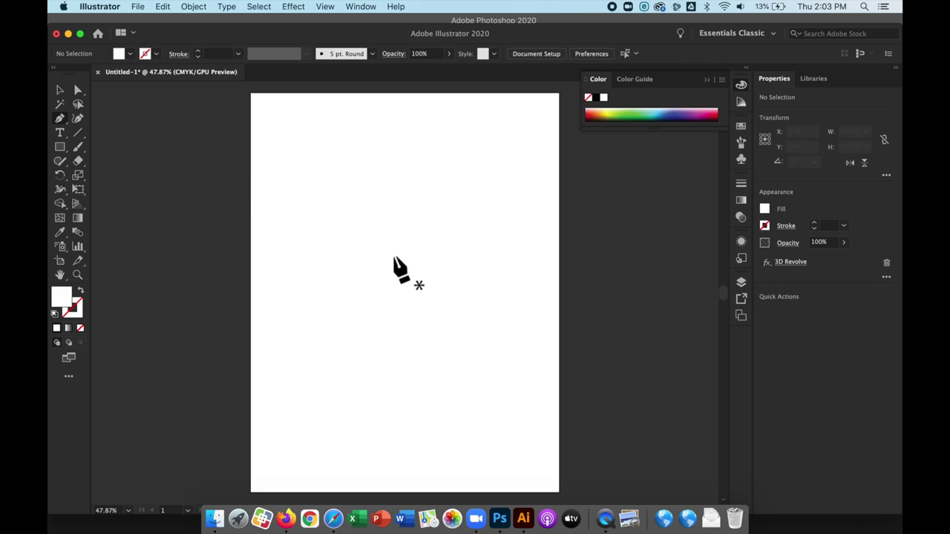
pyautogui.click(413, 287)
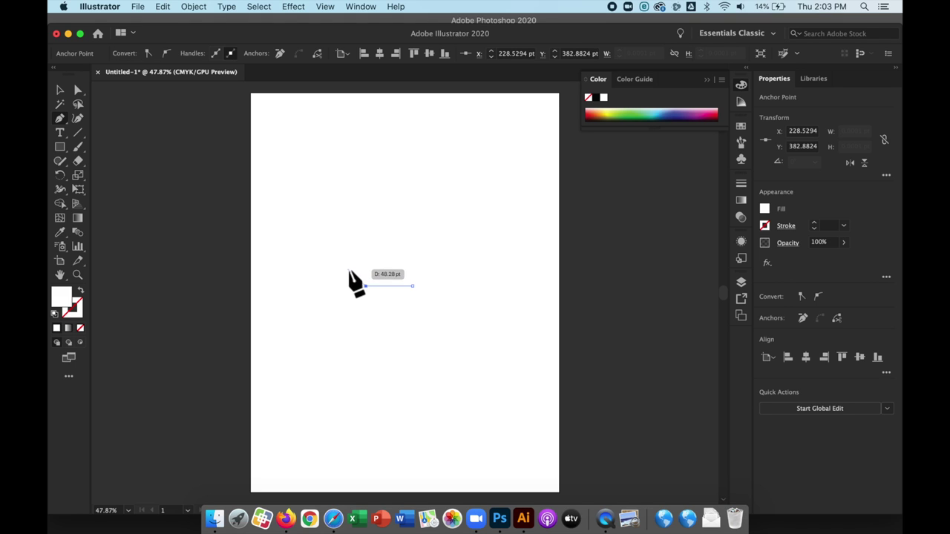
pyautogui.moveTo(356, 278); pyautogui.dragTo(325, 230)
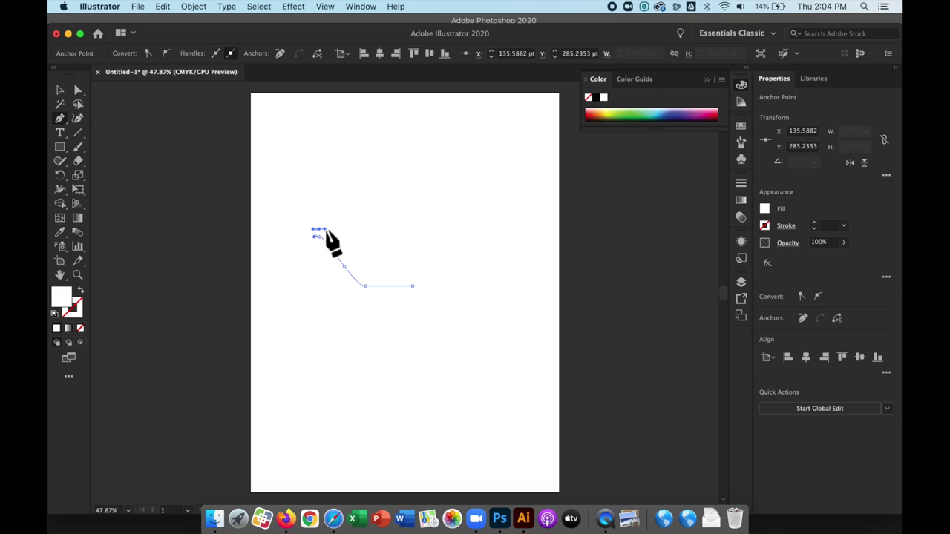
pyautogui.moveTo(327, 232); pyautogui.dragTo(348, 259)
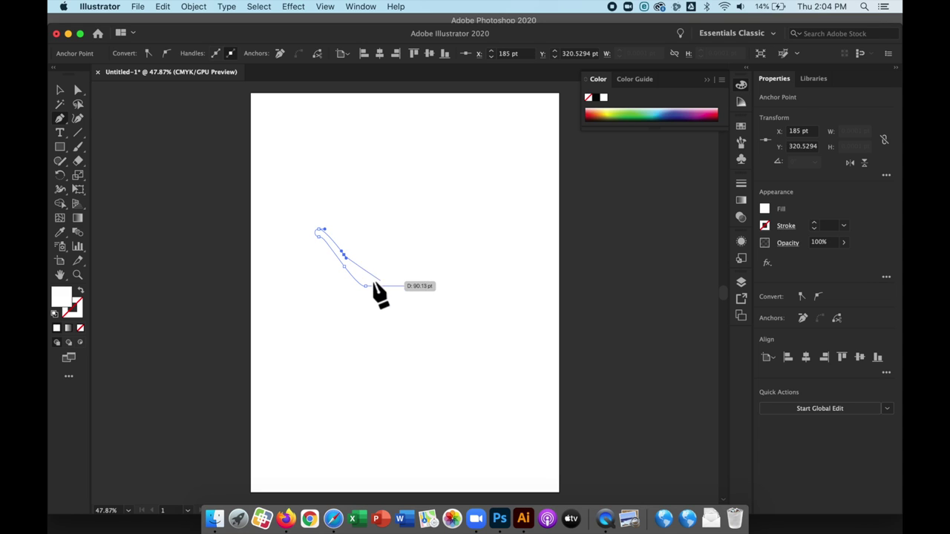
pyautogui.click(364, 279)
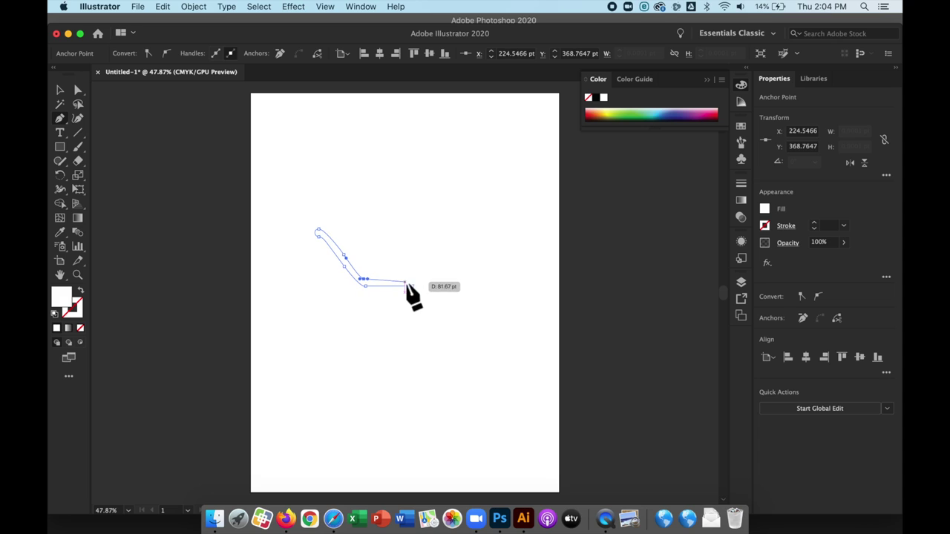
pyautogui.click(413, 279)
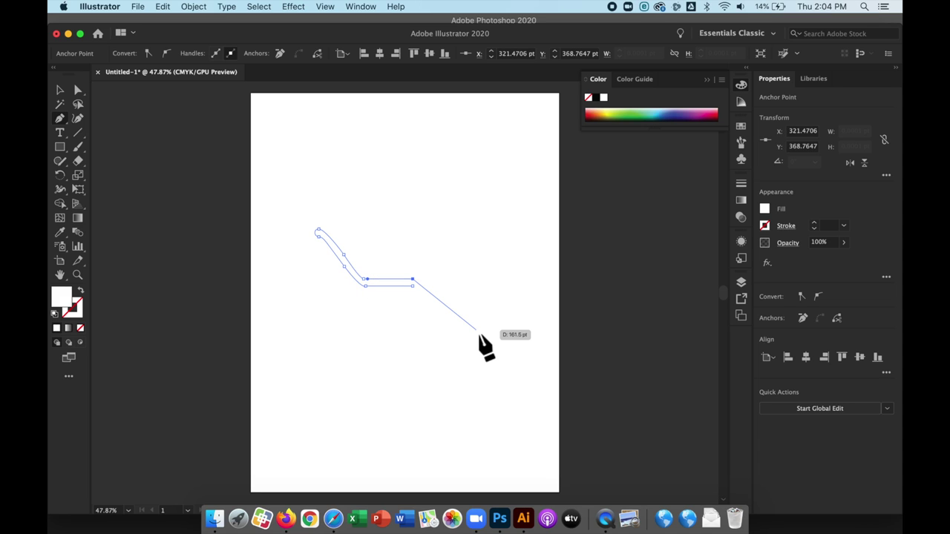
pyautogui.press('Escape')
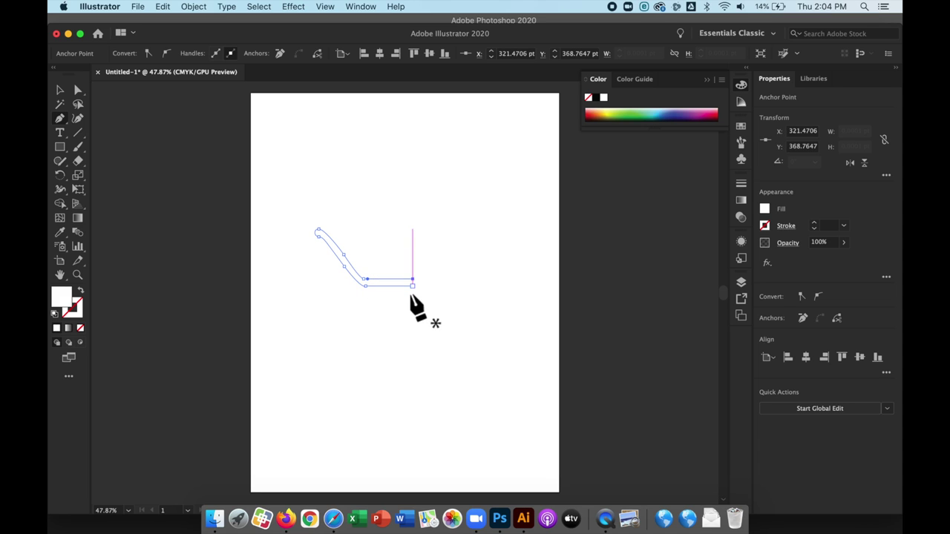
# Select the profile path, delete it, and undo the deletion.
pyautogui.click(60, 90)
pyautogui.press('Delete')
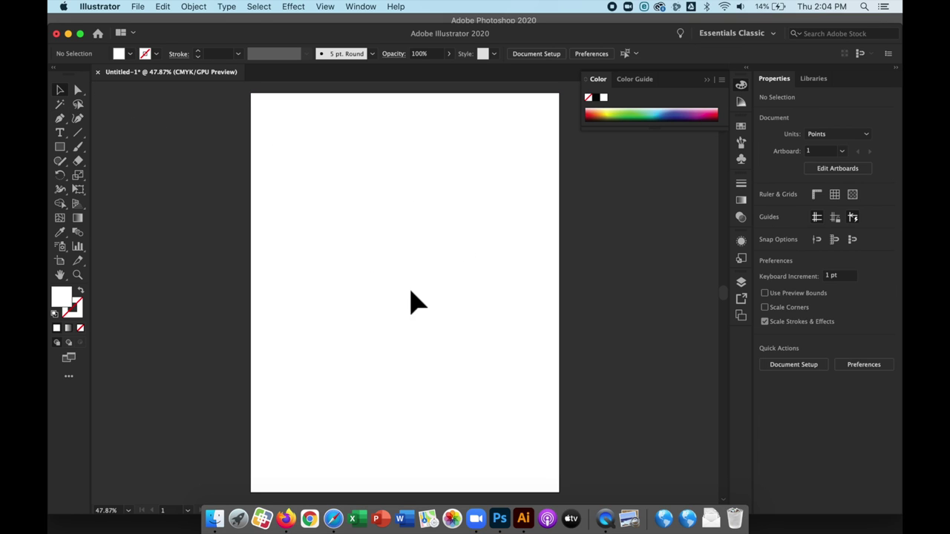
pyautogui.press('super+z')
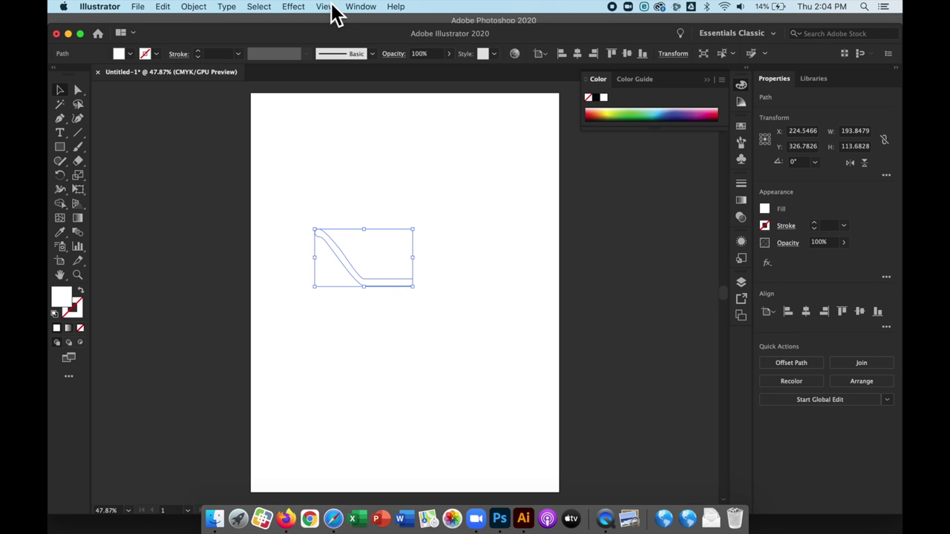
# Apply Effect > 3D > Revolve to the profile path, previewing a 360° revolved form.
pyautogui.click(326, 8)
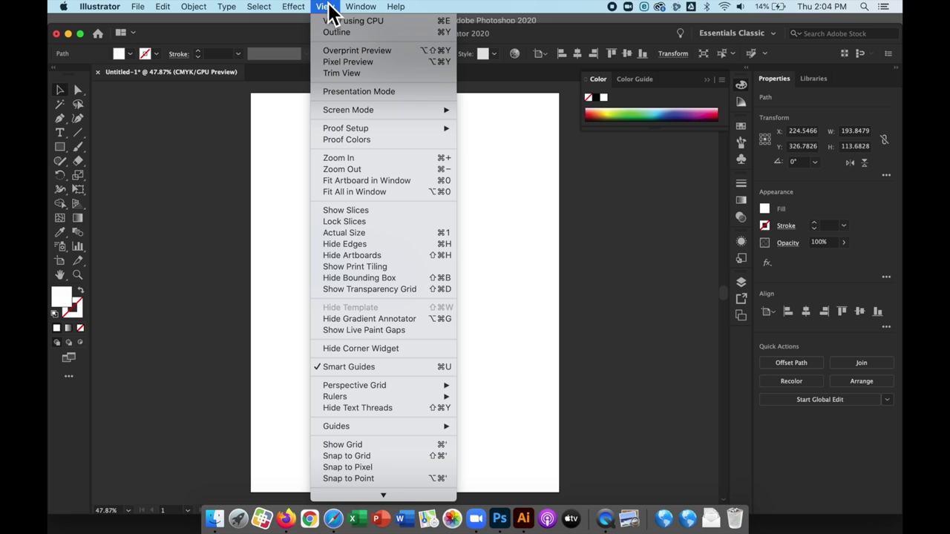
pyautogui.moveTo(293, 7)
pyautogui.moveTo(325, 81)
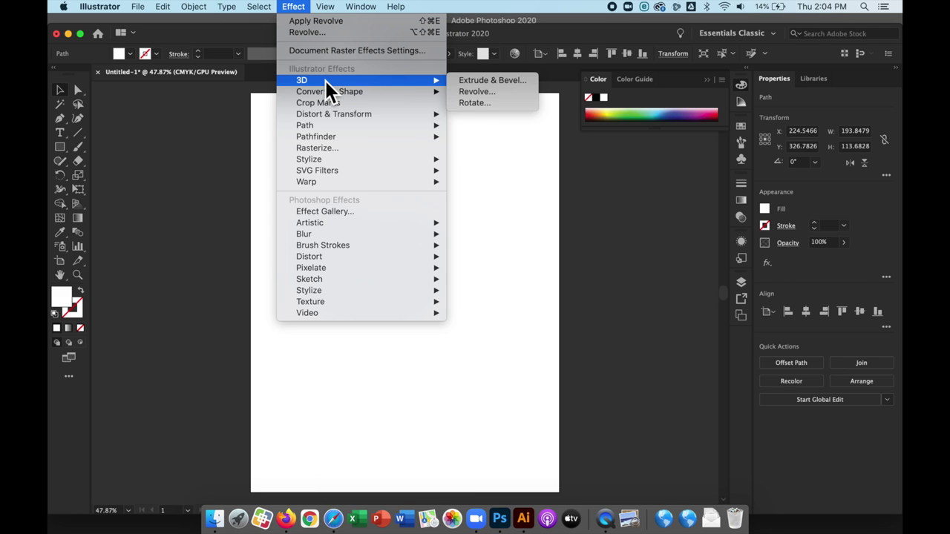
pyautogui.click(473, 95)
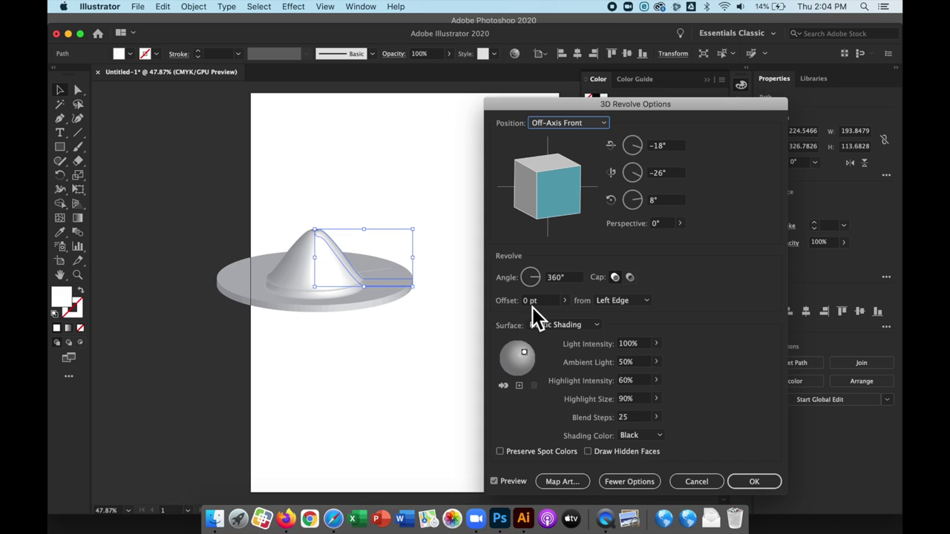
pyautogui.click(618, 304)
# Revolve from the Right Edge, try a 10 pt offset, and tilt the bowl to show its inside.
pyautogui.click(623, 328)
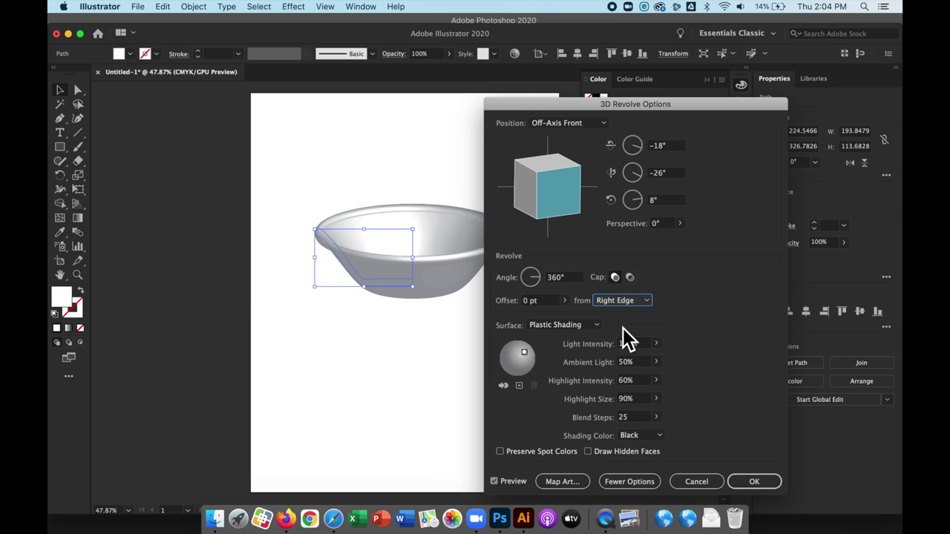
pyautogui.click(590, 104)
pyautogui.moveTo(590, 105); pyautogui.dragTo(653, 89)
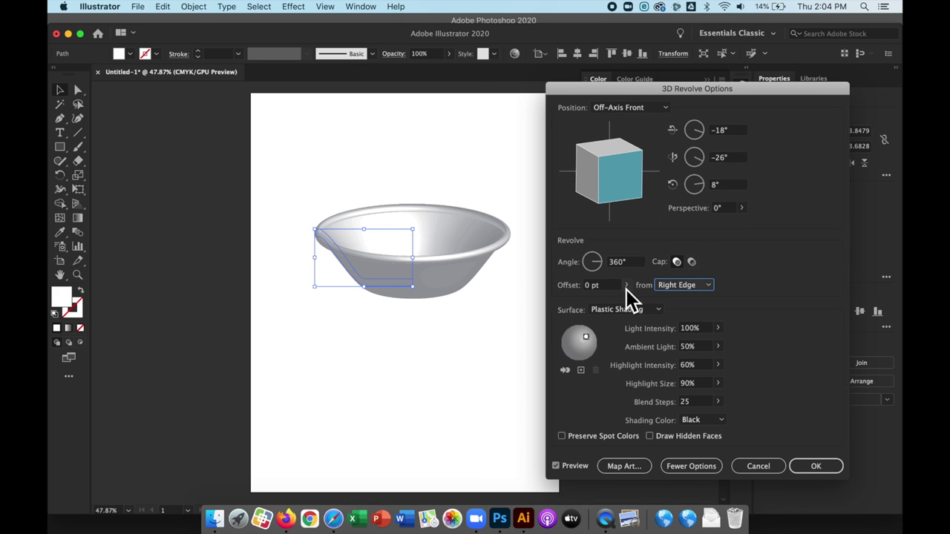
pyautogui.doubleClick(591, 290)
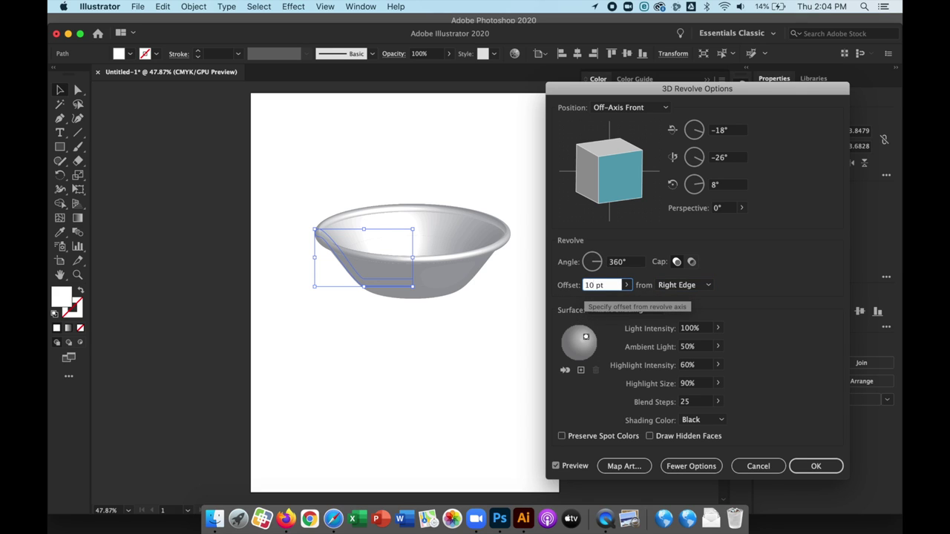
pyautogui.press('Tab')
pyautogui.moveTo(622, 158); pyautogui.dragTo(505, 249)
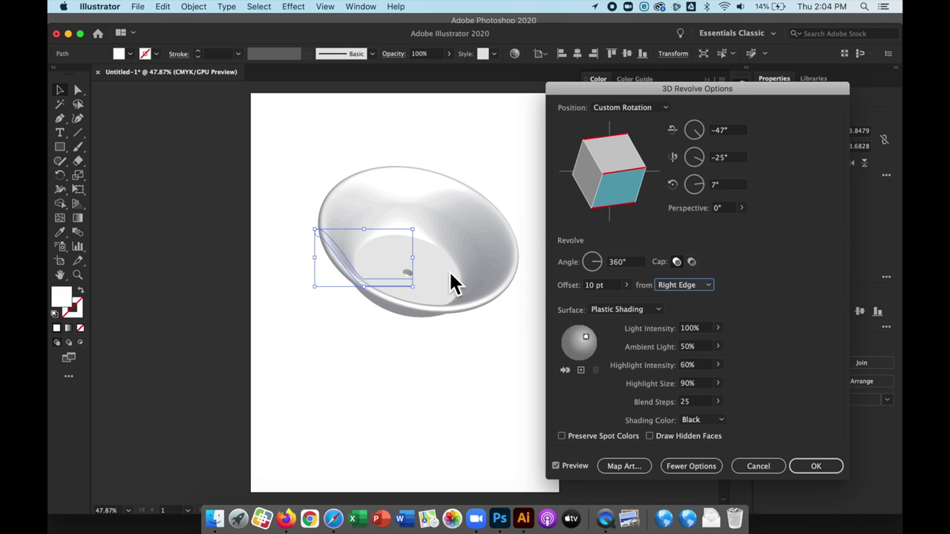
# Try a 100 pt offset, then set the offset to 0 pt to close the bowl.
pyautogui.click(597, 288)
pyautogui.write('0')
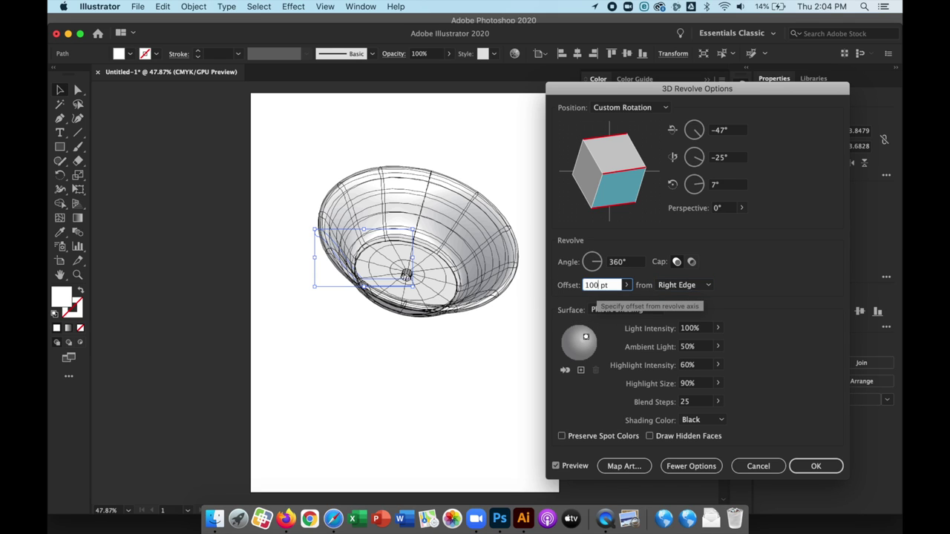
pyautogui.press('Tab')
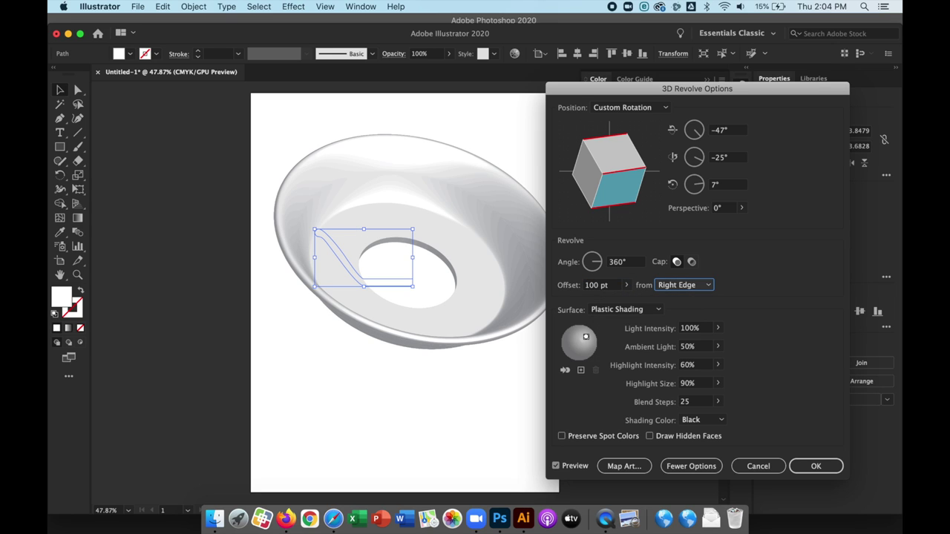
pyautogui.doubleClick(600, 289)
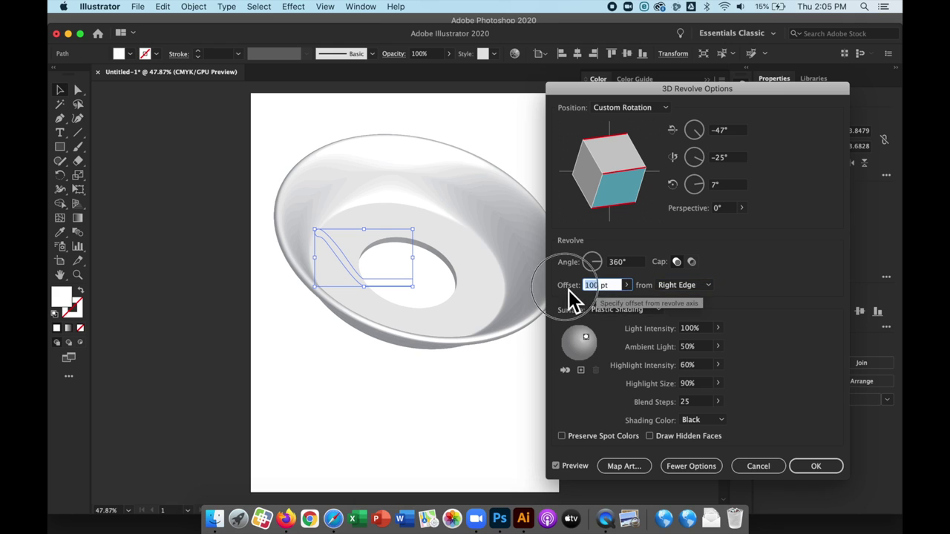
pyautogui.write('0')
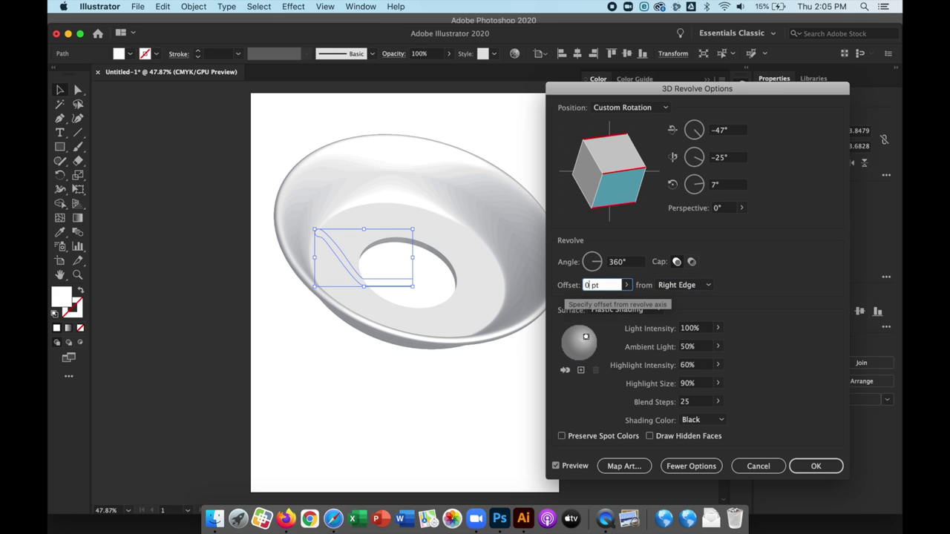
pyautogui.press('Tab')
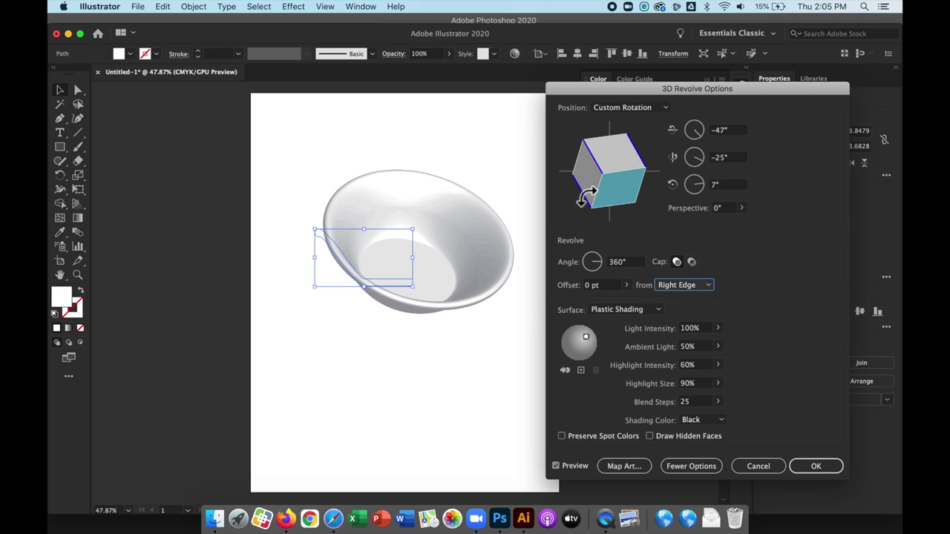
# Tilt the bowl to X −27°, nudge the light slightly, and set Blend Steps to 75.
pyautogui.moveTo(628, 180)
pyautogui.mouseDown()
pyautogui.moveTo(624, 165)
pyautogui.moveTo(604, 178)
pyautogui.moveTo(608, 161)
pyautogui.moveTo(620, 166)
pyautogui.mouseUp()
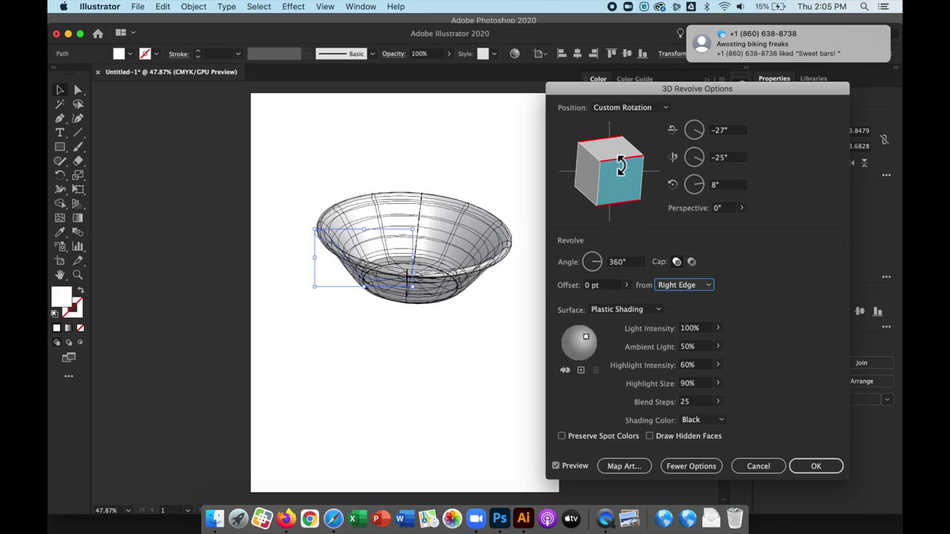
pyautogui.moveTo(586, 338)
pyautogui.mouseDown()
pyautogui.moveTo(576, 341)
pyautogui.moveTo(584, 335)
pyautogui.mouseUp()
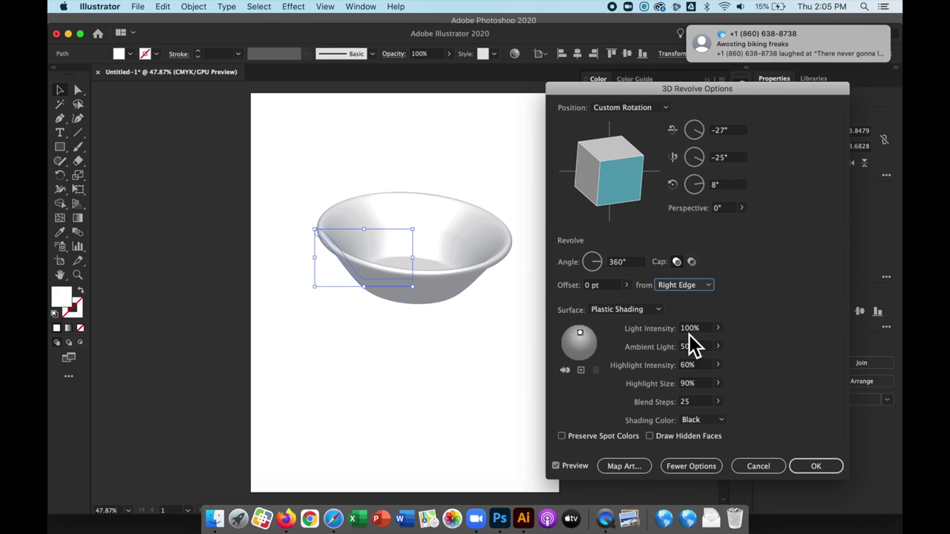
pyautogui.doubleClick(697, 405)
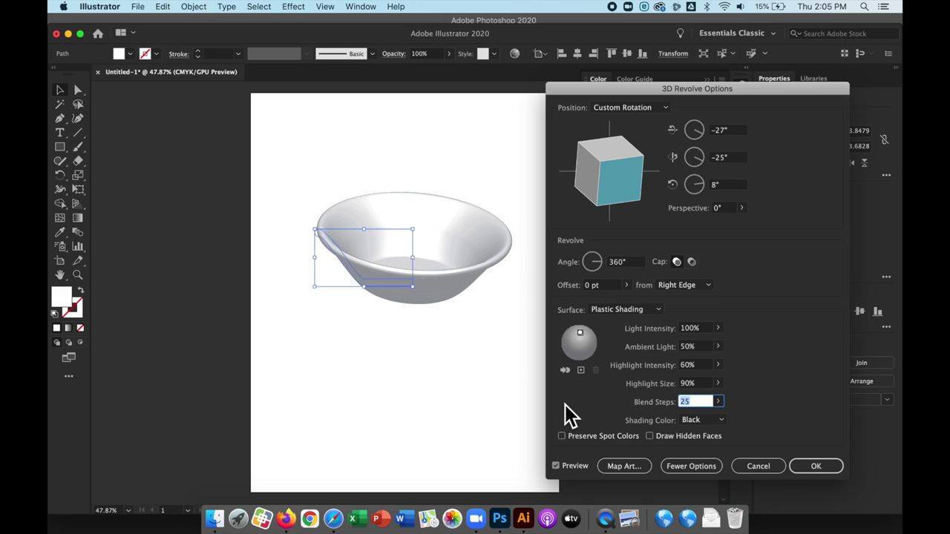
pyautogui.write('75')
pyautogui.press('Tab')
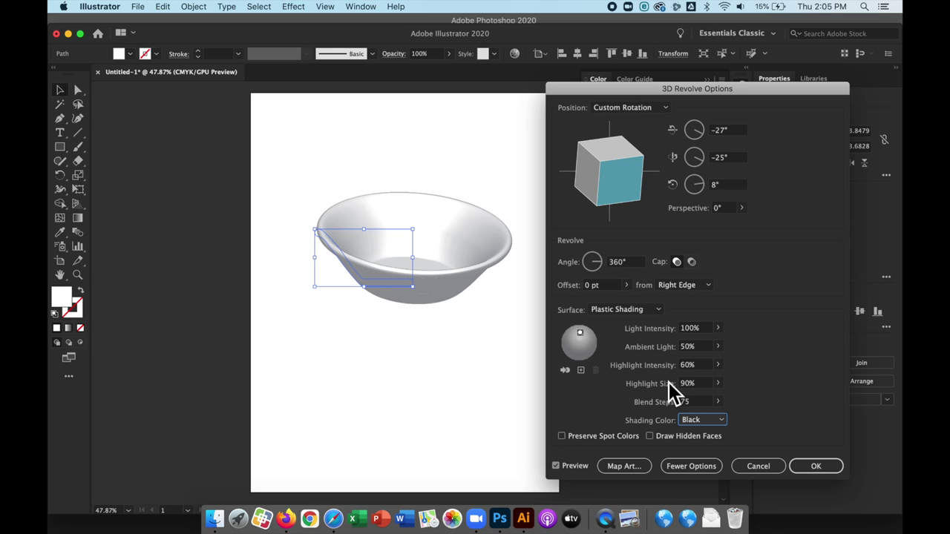
# Try a custom cyan shading colour, then switch the bowl's Shading Color to Black.
pyautogui.click(704, 422)
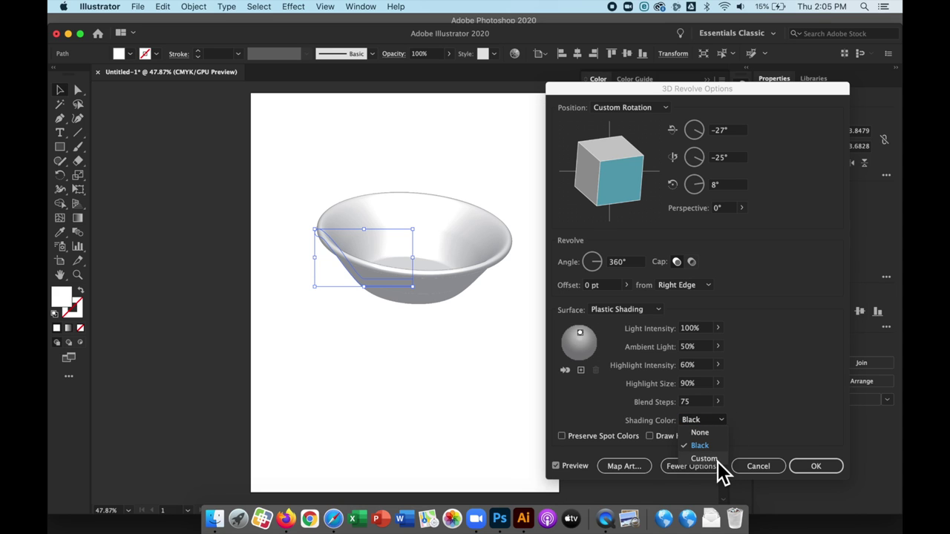
pyautogui.click(704, 459)
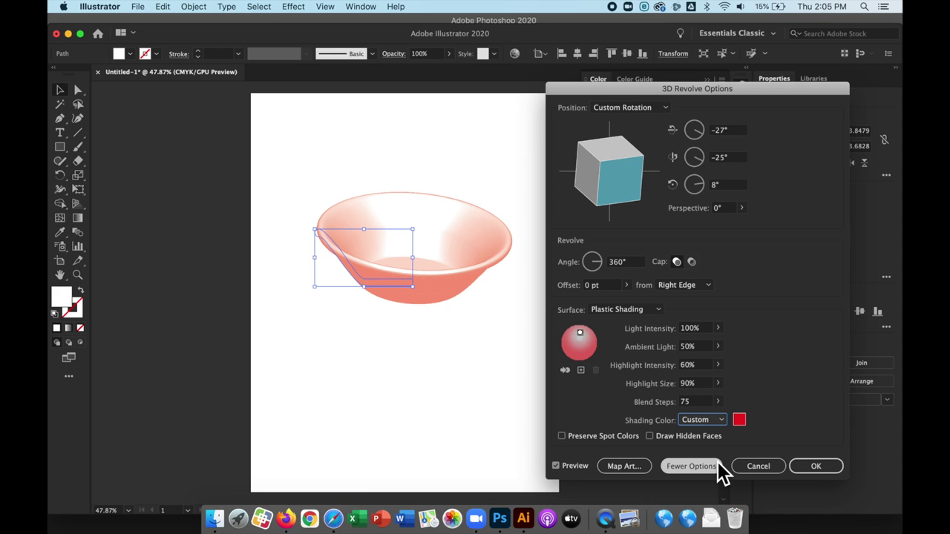
pyautogui.click(739, 422)
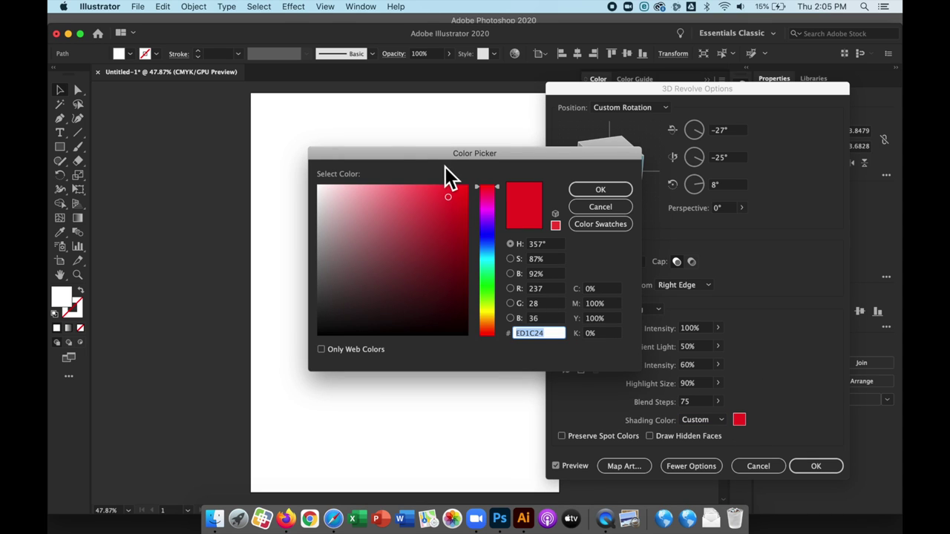
pyautogui.moveTo(443, 155); pyautogui.dragTo(659, 153)
pyautogui.moveTo(711, 251); pyautogui.dragTo(718, 282)
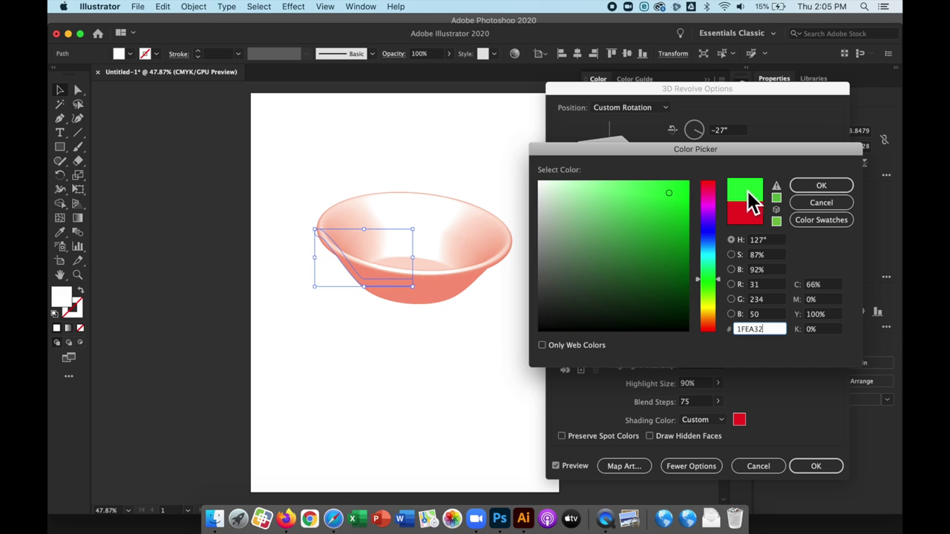
pyautogui.click(717, 253)
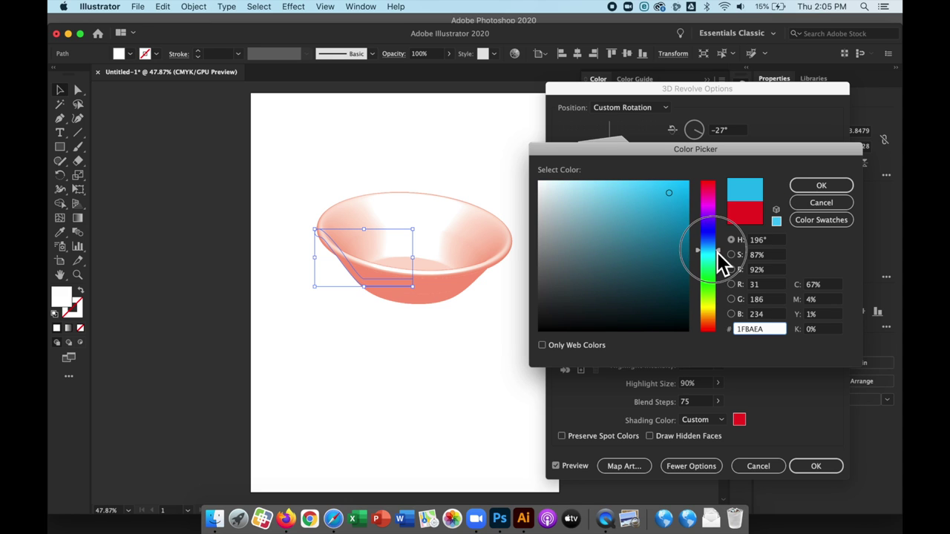
pyautogui.click(819, 187)
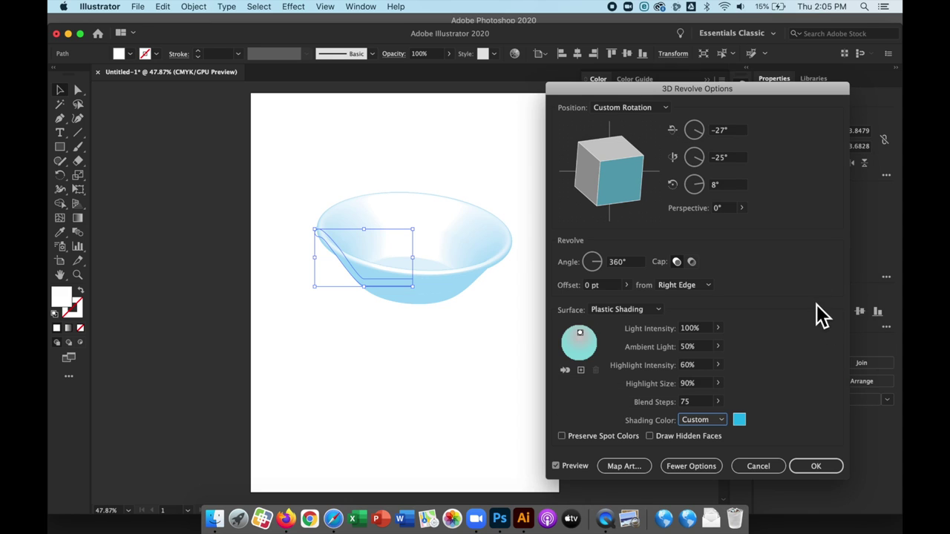
pyautogui.click(721, 422)
pyautogui.click(721, 447)
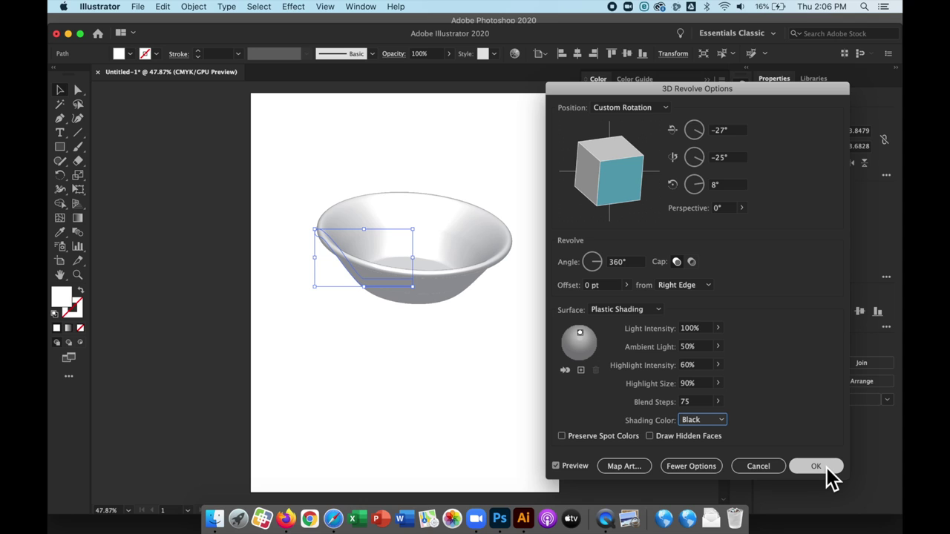
# Set the bowl's highlight intensity to 32%, apply the 3D Revolve, then reselect the bowl path.
pyautogui.click(717, 365)
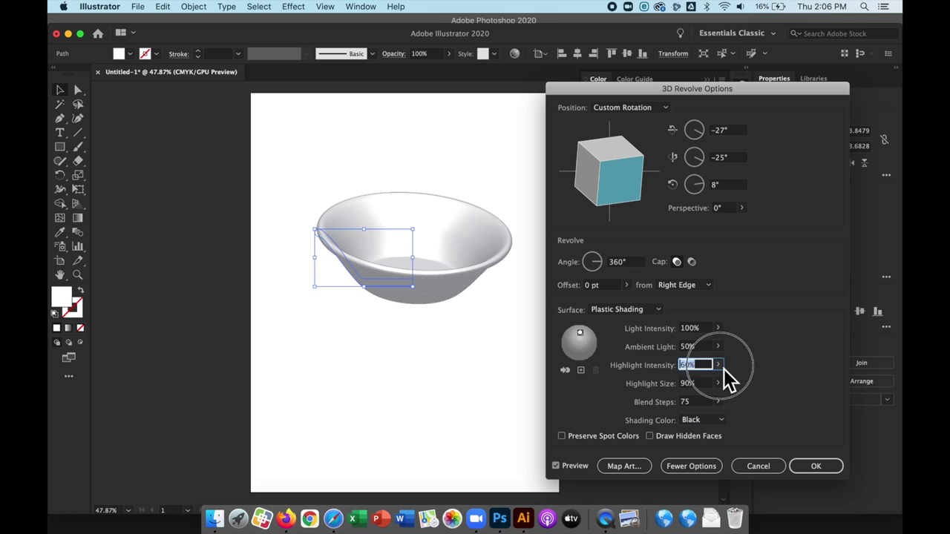
pyautogui.moveTo(701, 385); pyautogui.dragTo(688, 384)
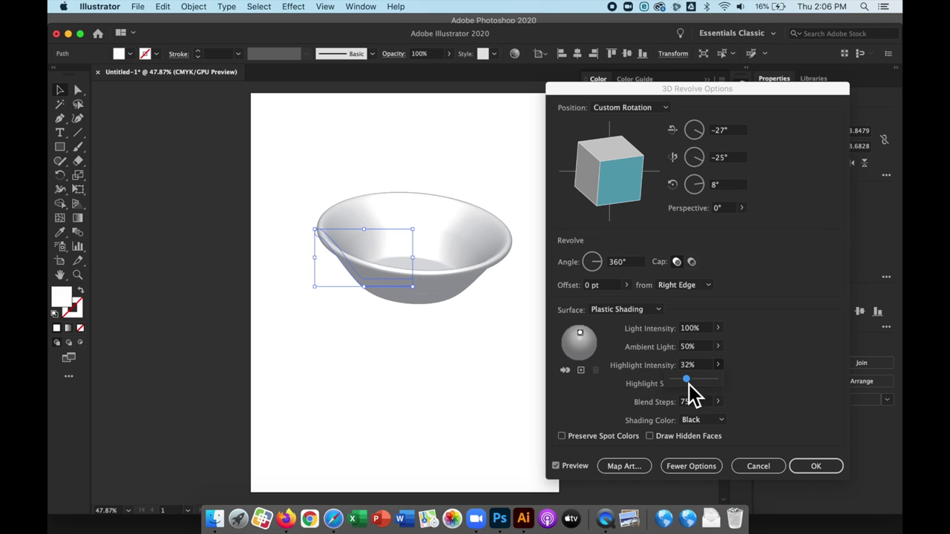
pyautogui.click(817, 466)
pyautogui.click(530, 334)
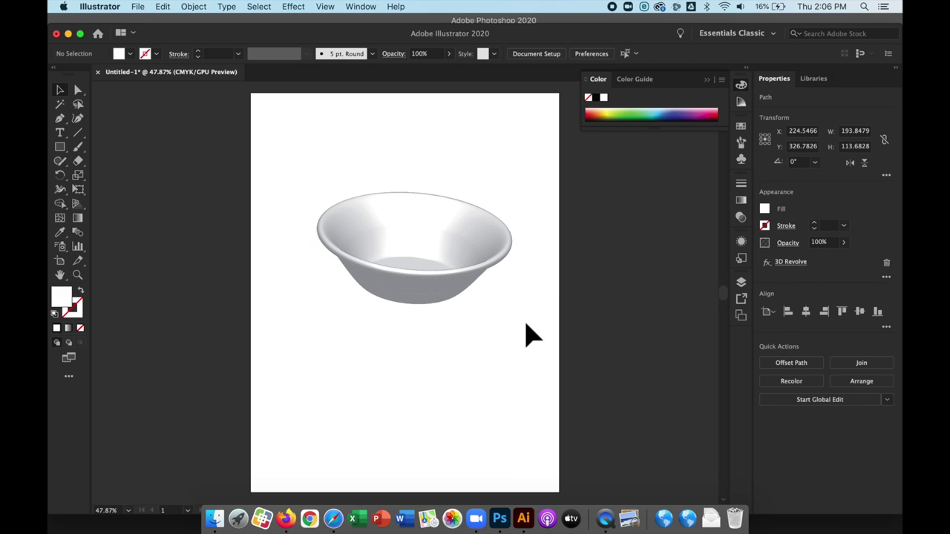
pyautogui.click(440, 299)
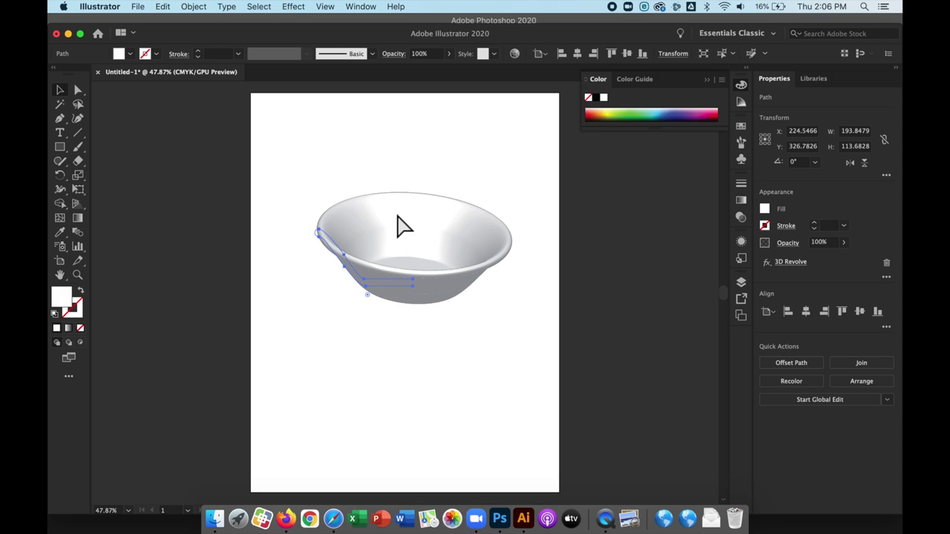
# Switch to Photoshop and create Untitled-1 from the 8.5 x 11 in @ 300 ppi preset.
pyautogui.click(509, 520)
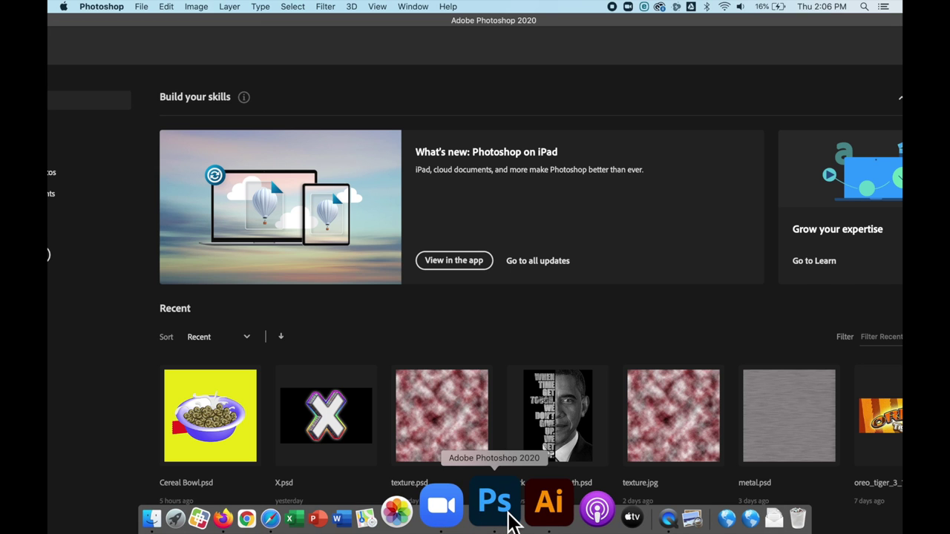
pyautogui.moveTo(179, 22); pyautogui.dragTo(249, 19)
pyautogui.click(106, 255)
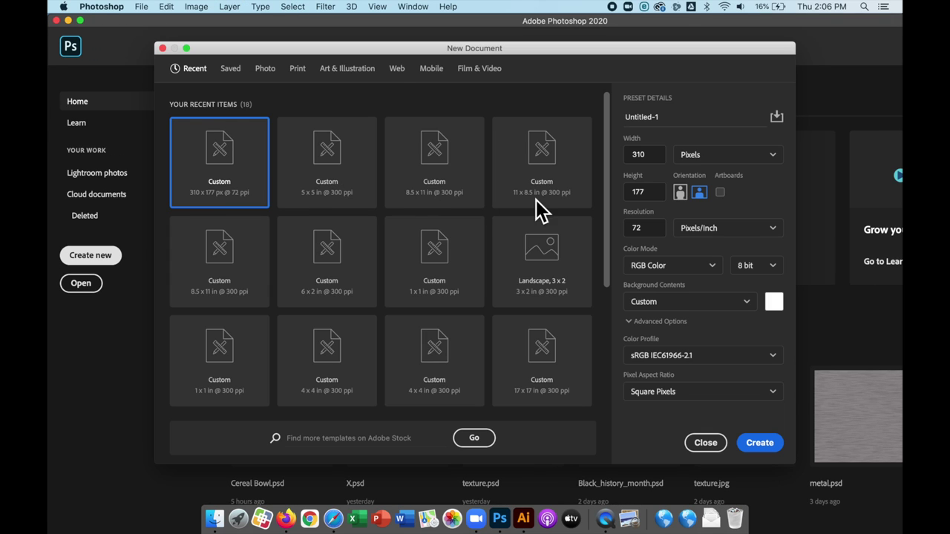
pyautogui.click(451, 181)
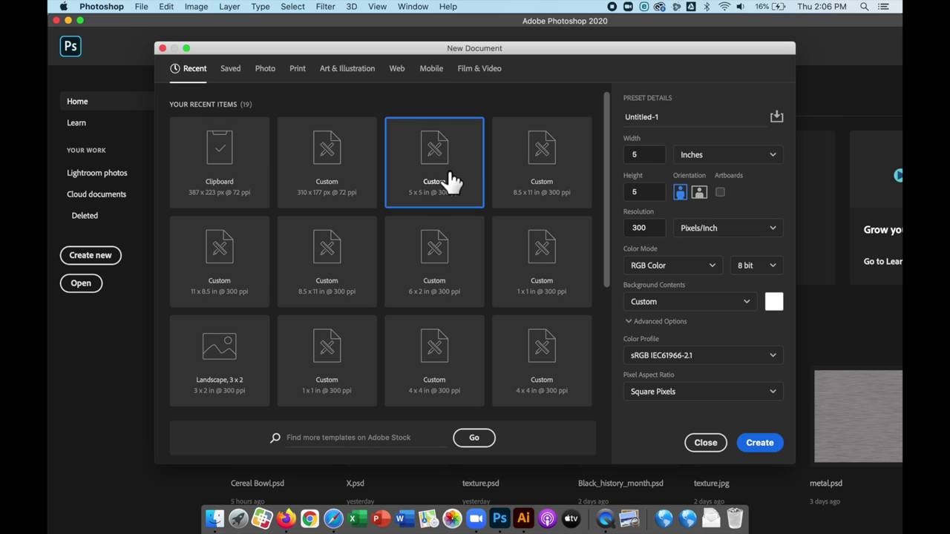
pyautogui.click(563, 187)
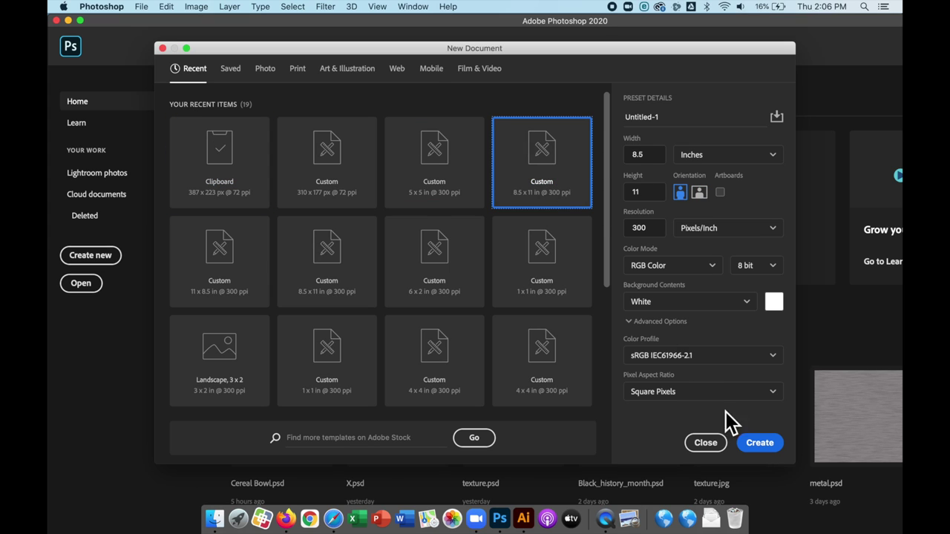
pyautogui.click(760, 445)
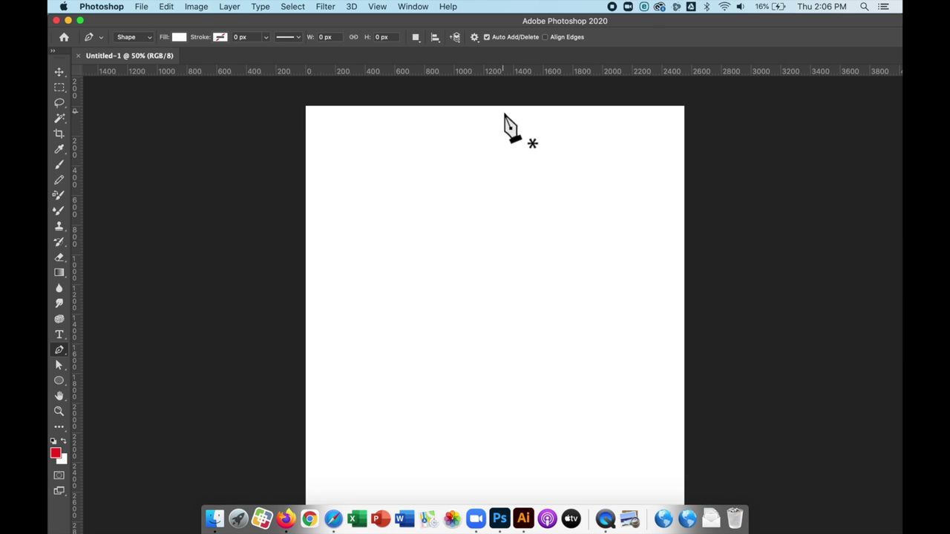
# Zoom out, fill the canvas with the red foreground colour, and paste the Illustrator bowl.
pyautogui.press('super+0')
pyautogui.press('super+minus')
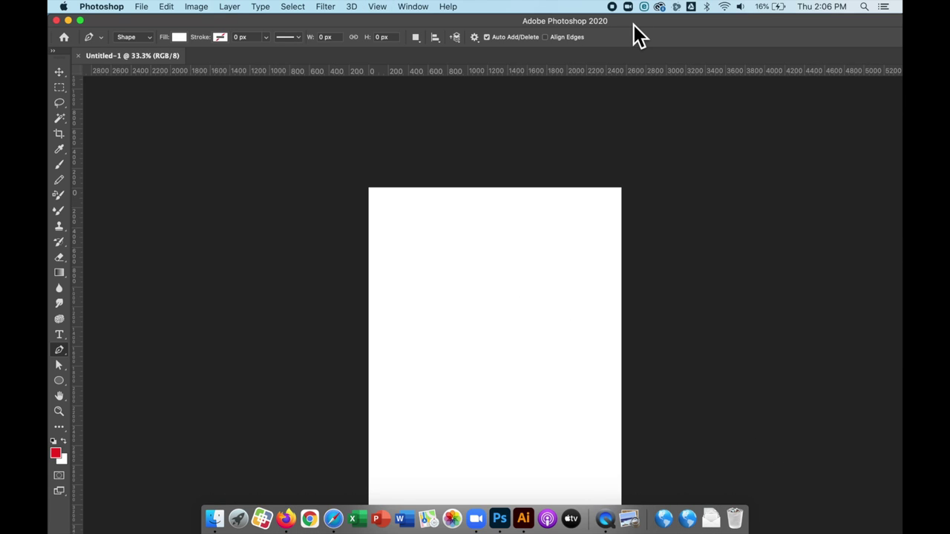
pyautogui.moveTo(466, 22); pyautogui.dragTo(446, 20)
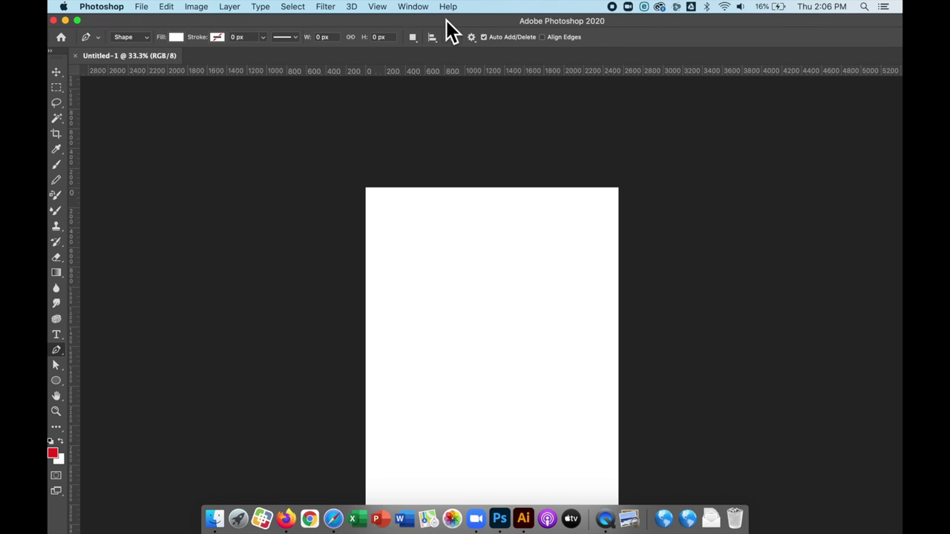
pyautogui.hotkey('alt', 'BackSpace')
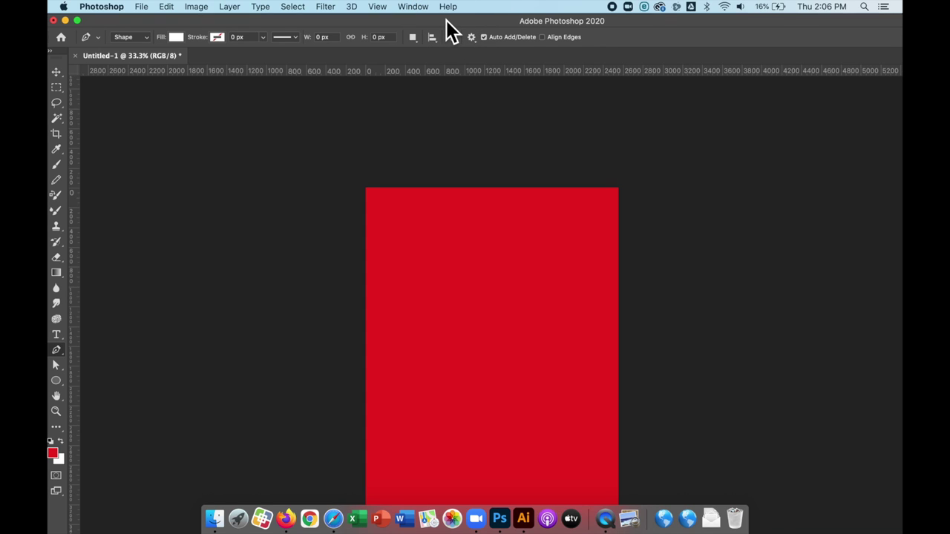
pyautogui.press('super+v')
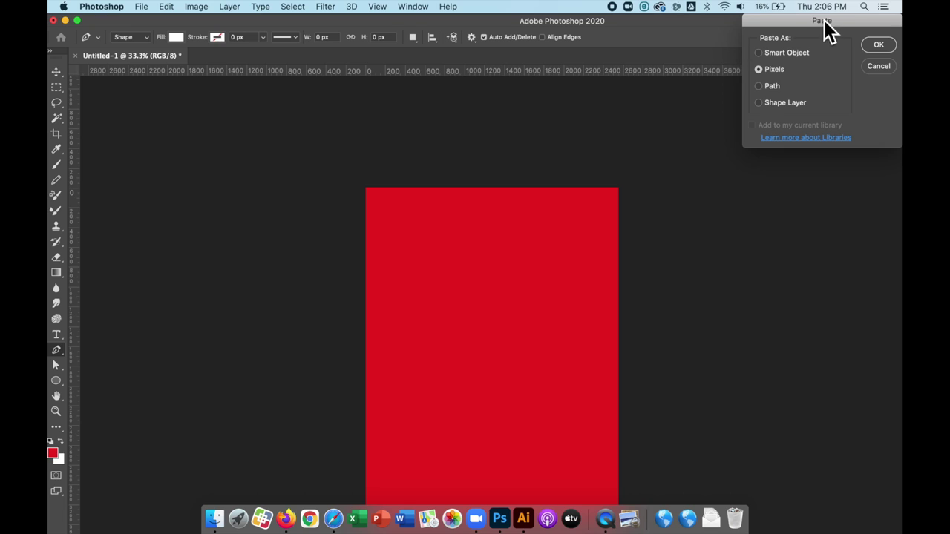
pyautogui.moveTo(825, 21); pyautogui.dragTo(568, 120)
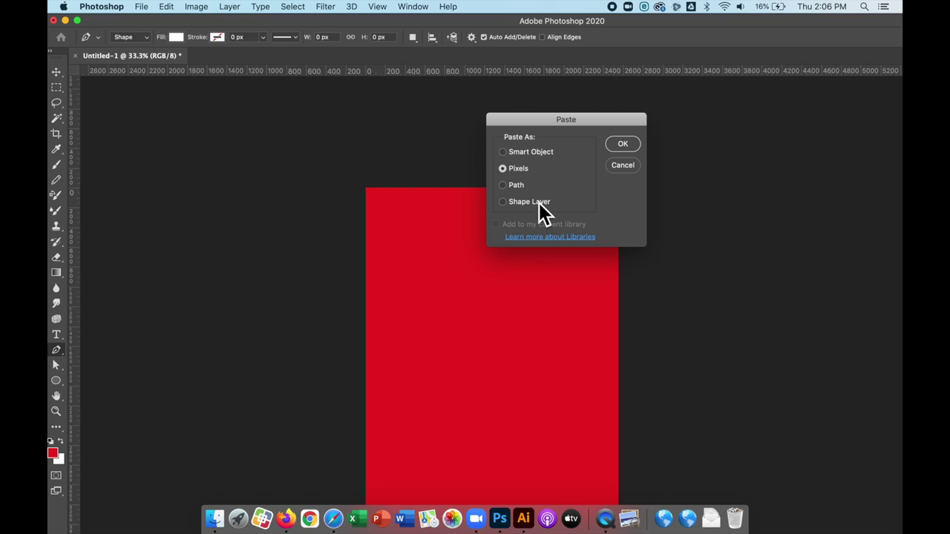
# Paste the bowl as pixels and move it toward the bottom of the red page.
pyautogui.click(625, 145)
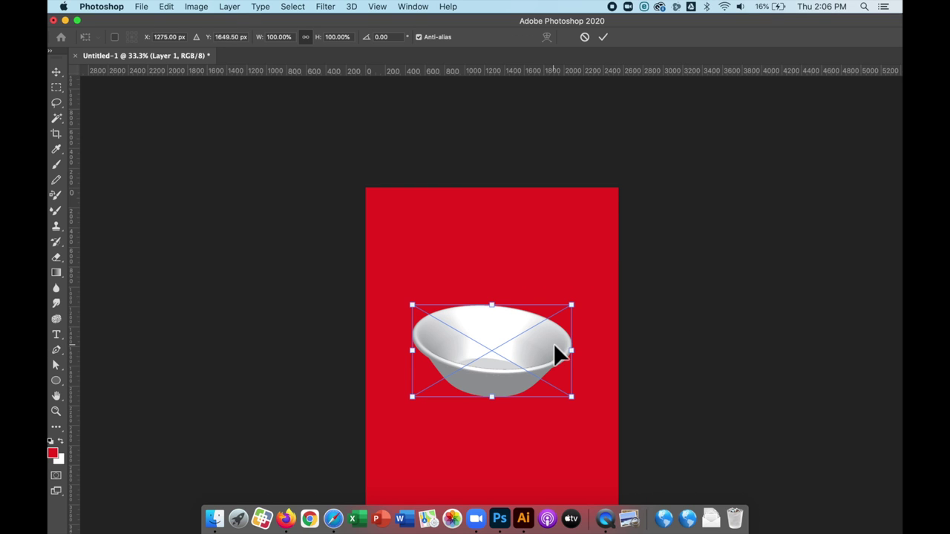
pyautogui.moveTo(555, 365); pyautogui.dragTo(559, 417)
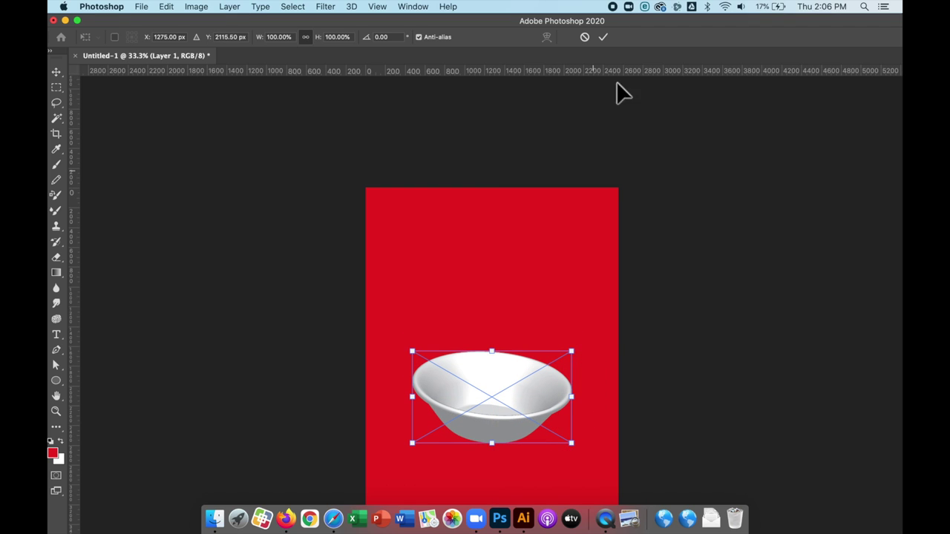
pyautogui.moveTo(641, 23); pyautogui.dragTo(615, 25)
pyautogui.press('super+minus')
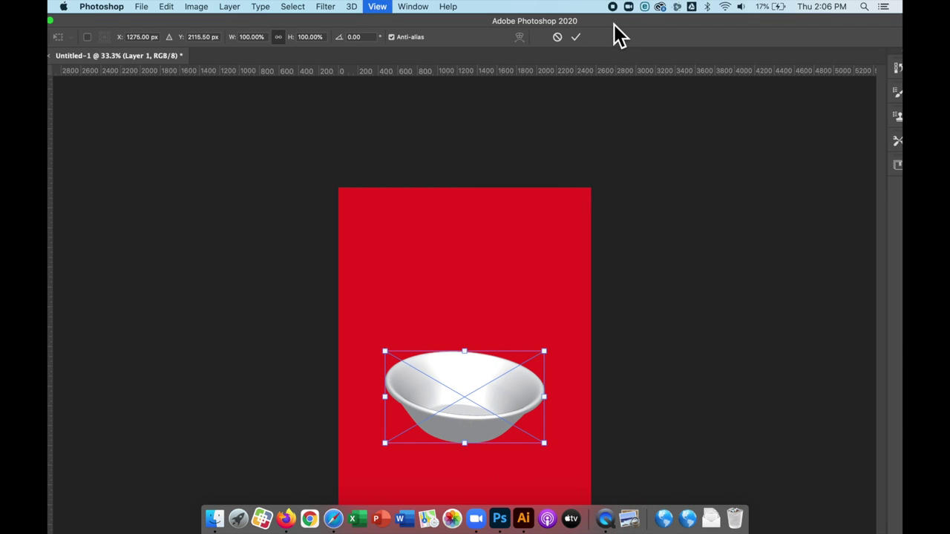
# Widen the panel area and resize the Photoshop window so the tools and panels show.
pyautogui.moveTo(635, 22); pyautogui.dragTo(416, 24)
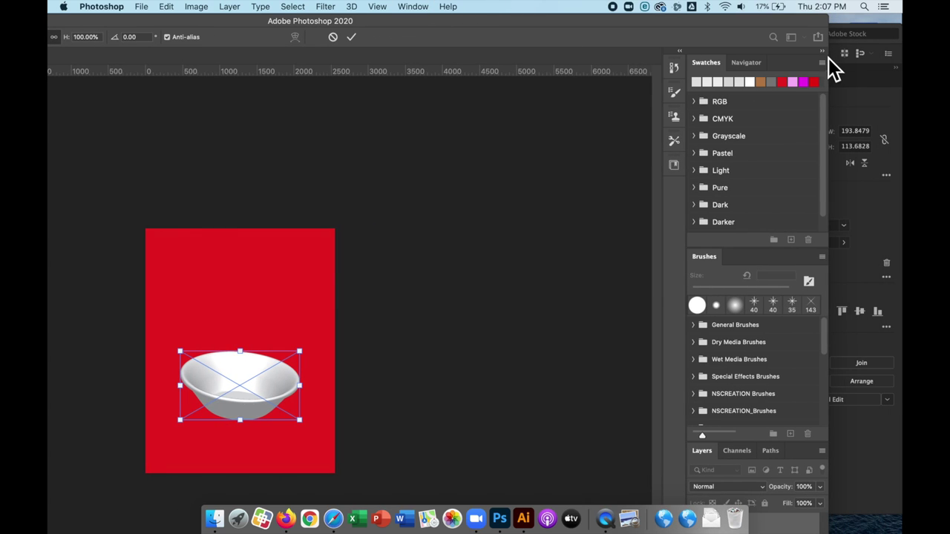
pyautogui.moveTo(837, 70); pyautogui.dragTo(664, 68)
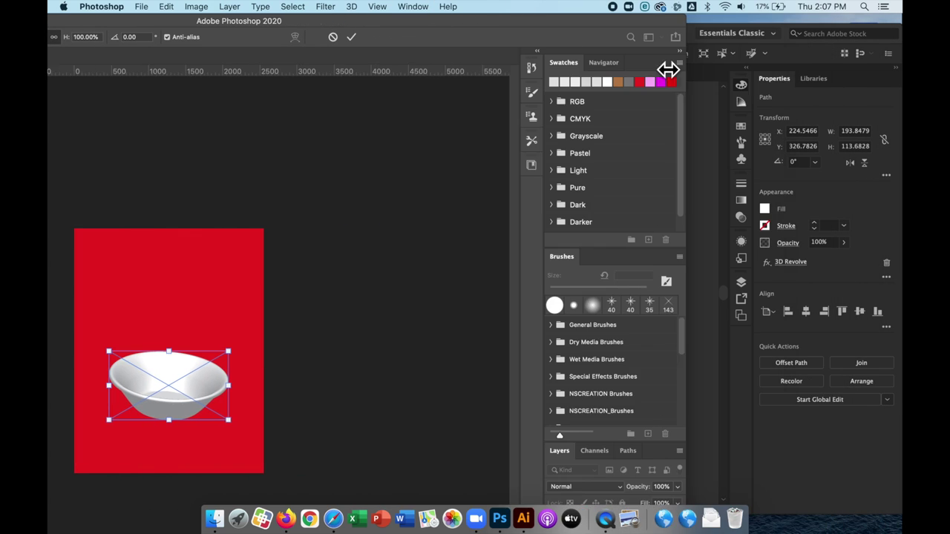
pyautogui.moveTo(437, 32); pyautogui.dragTo(622, 19)
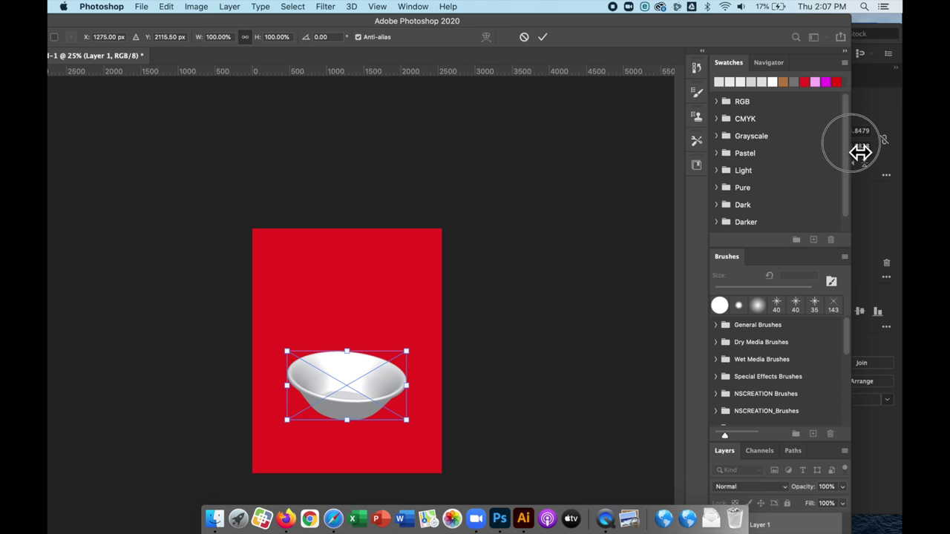
pyautogui.moveTo(859, 153); pyautogui.dragTo(803, 148)
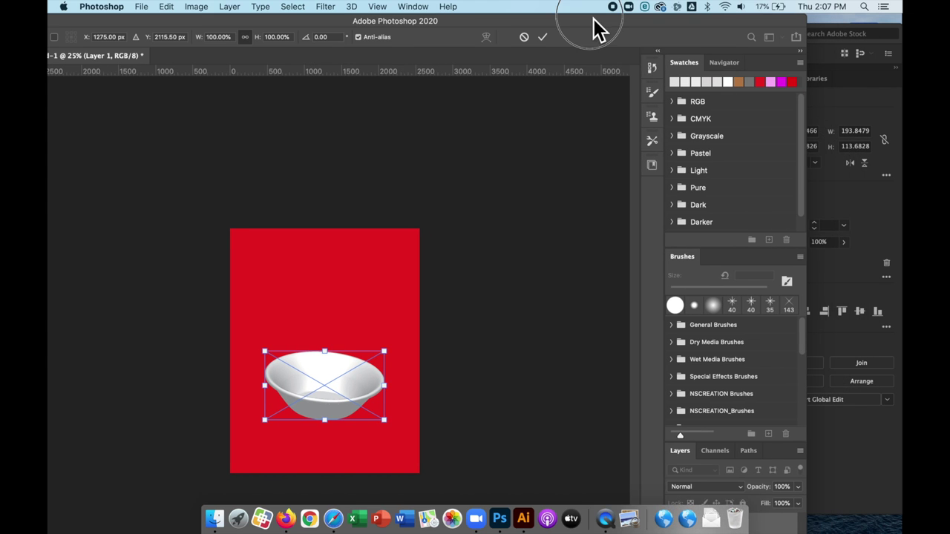
pyautogui.moveTo(594, 25); pyautogui.dragTo(675, 22)
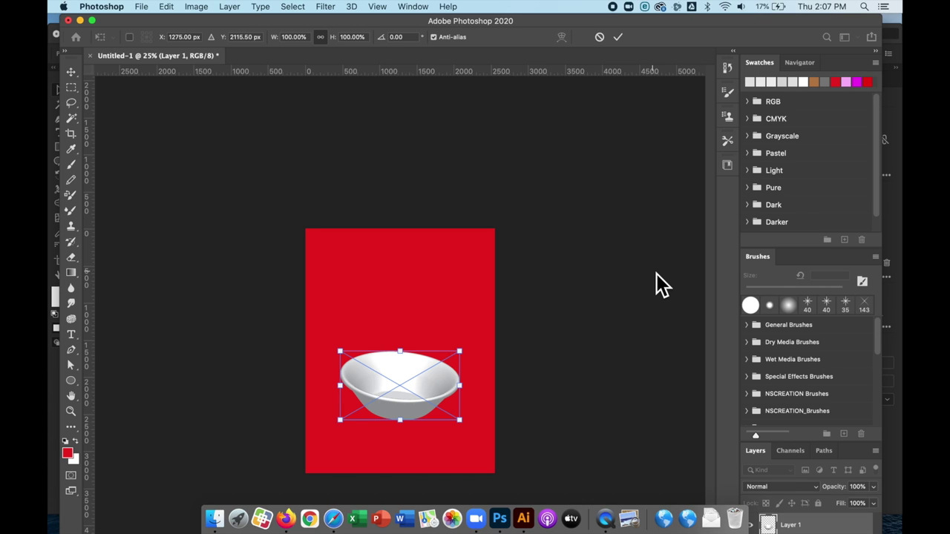
# Commit the bowl's position, zoom in to 50%, and float the Layers list as its own panel.
pyautogui.press('p')
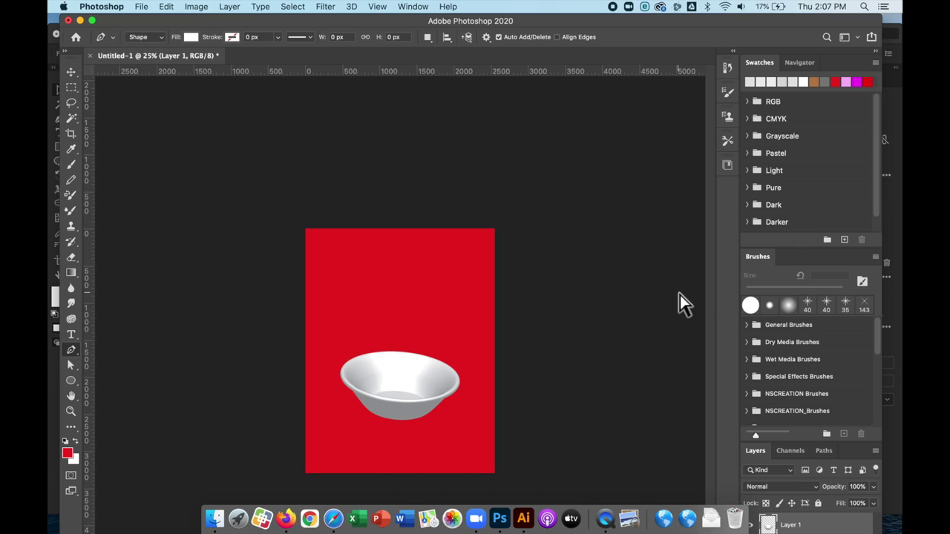
pyautogui.press('super+equal')
pyautogui.press('super+equal')
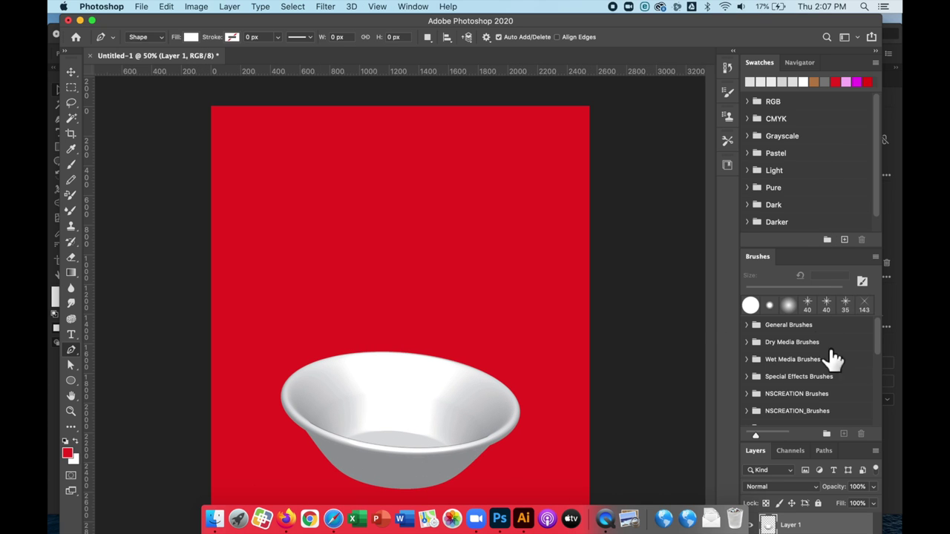
pyautogui.moveTo(767, 453); pyautogui.dragTo(670, 133)
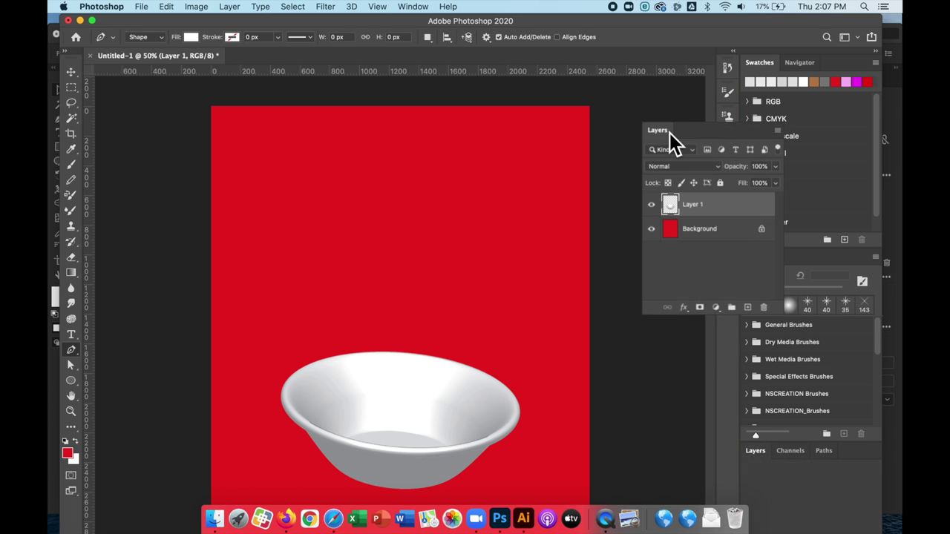
# Add a Soft Light Color Overlay effect to the bowl layer.
pyautogui.click(684, 253)
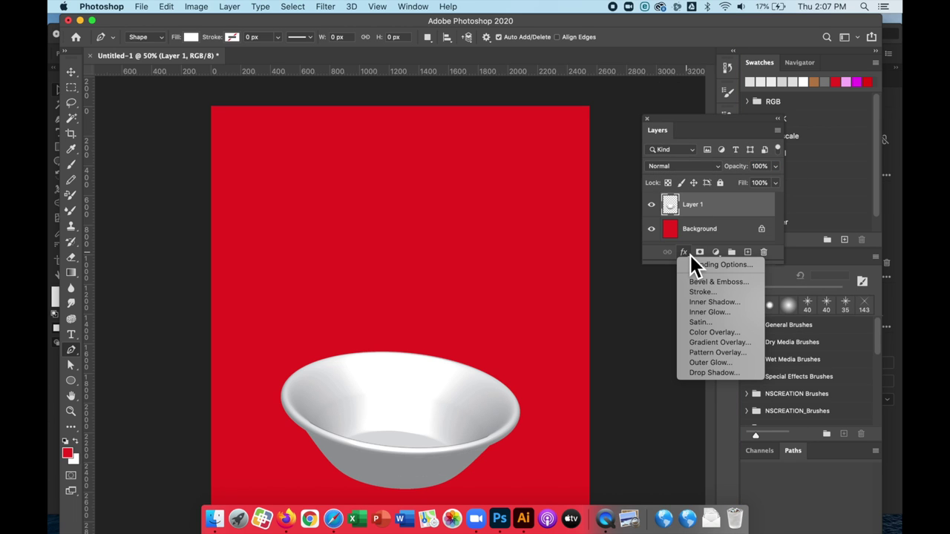
pyautogui.click(713, 338)
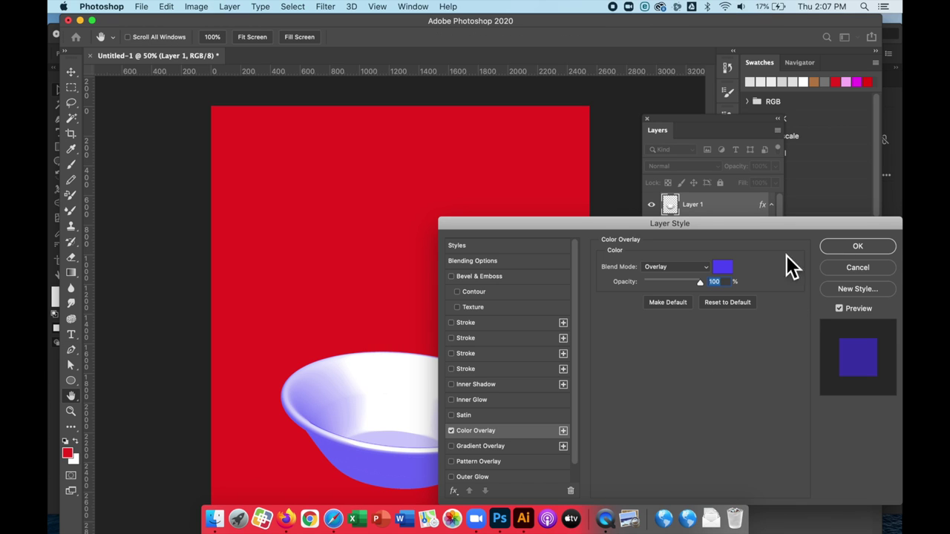
pyautogui.click(699, 270)
pyautogui.click(698, 277)
pyautogui.click(698, 268)
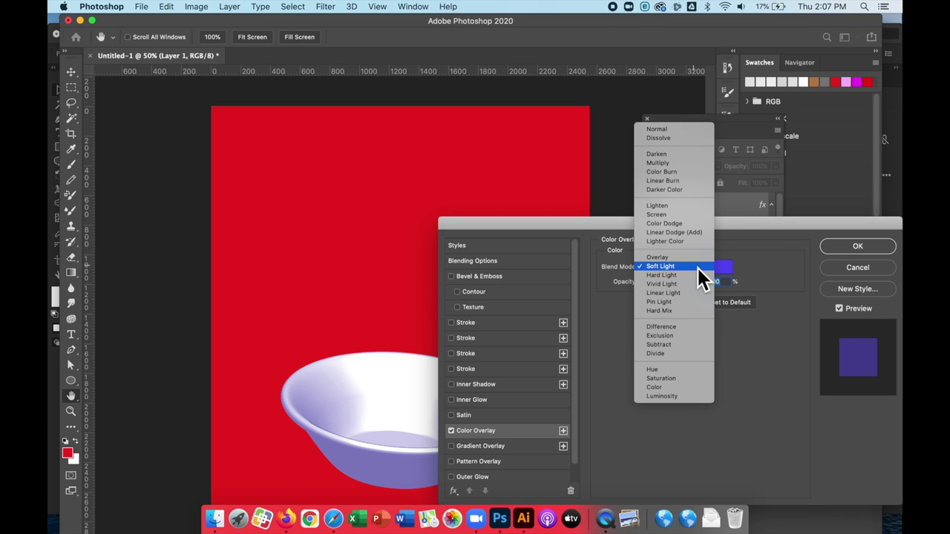
pyautogui.click(698, 268)
pyautogui.click(878, 252)
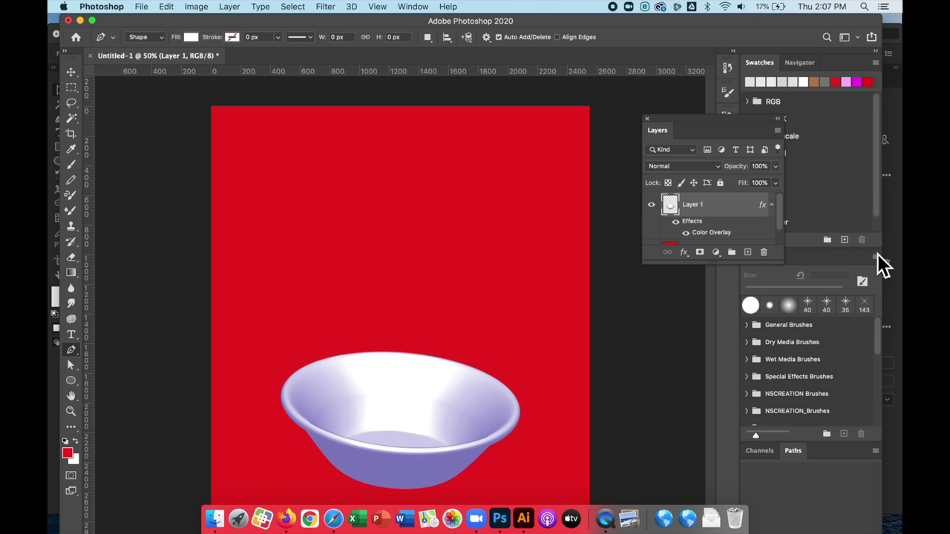
# Duplicate the bowl layer as Layer 1 copy and bring Illustrator to the front.
pyautogui.press('super+j')
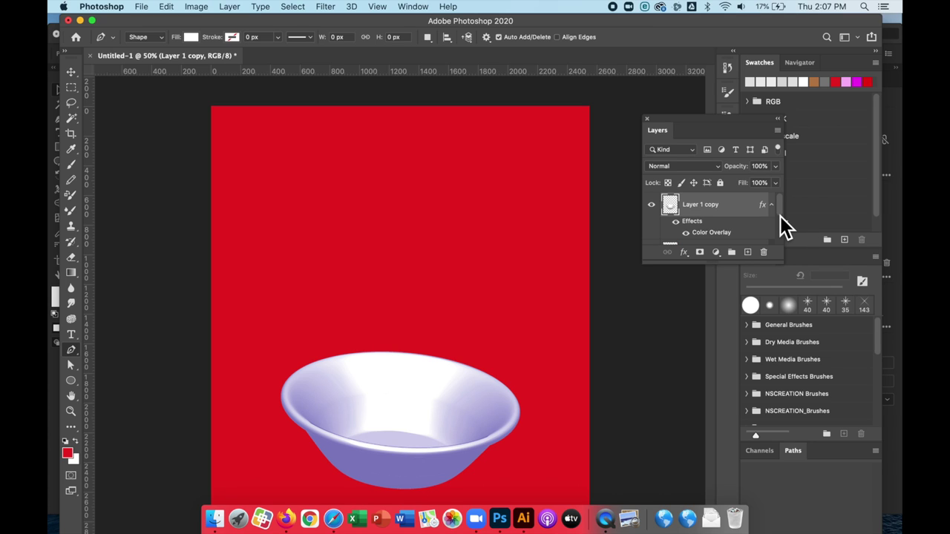
pyautogui.moveTo(518, 27); pyautogui.dragTo(531, 54)
pyautogui.click(528, 32)
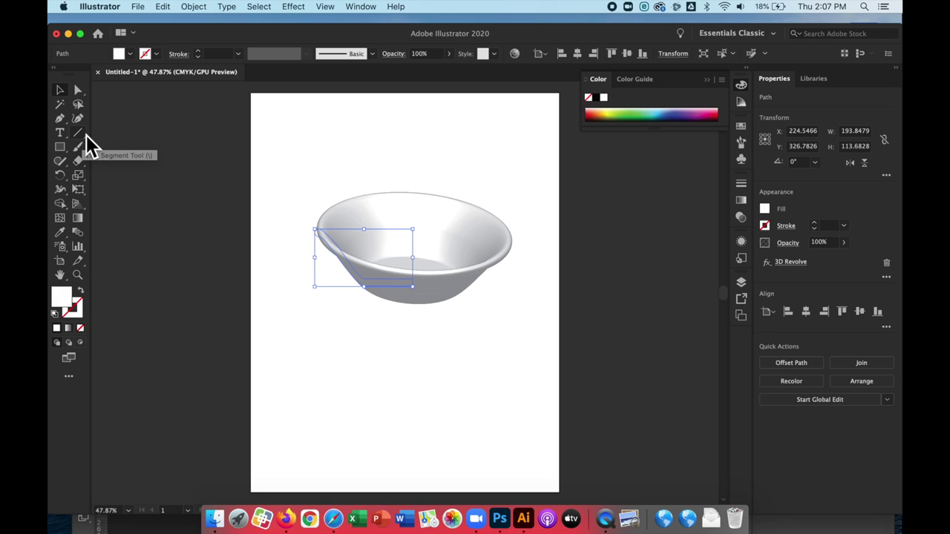
# Pick the Ellipse Tool and draw a circle about 50.6 pt across below the bowl.
pyautogui.click(66, 148)
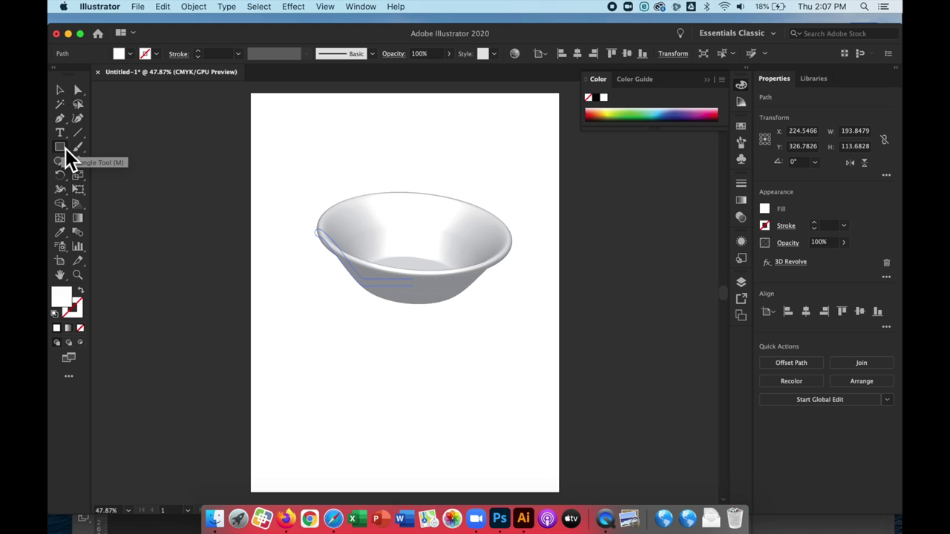
pyautogui.moveTo(65, 148); pyautogui.dragTo(110, 175)
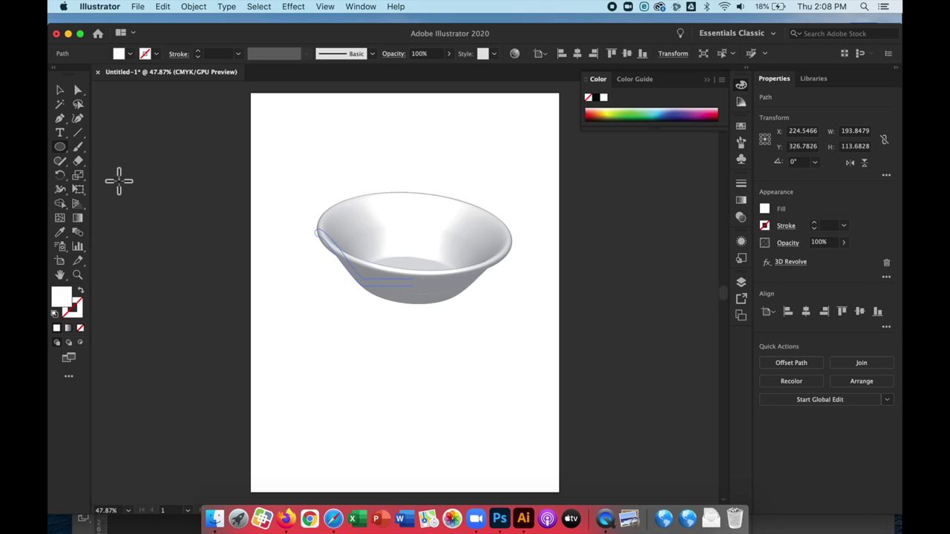
pyautogui.moveTo(359, 353); pyautogui.dragTo(394, 377)
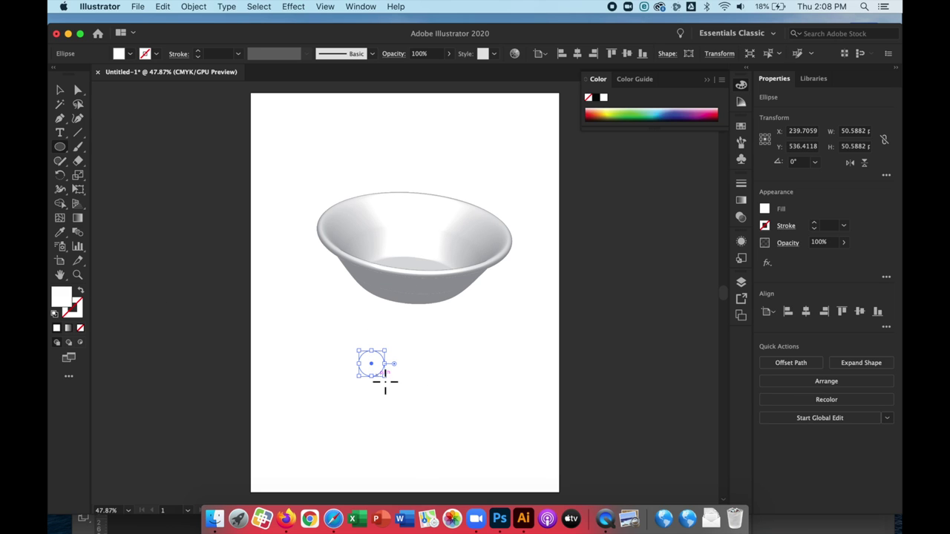
pyautogui.click(362, 7)
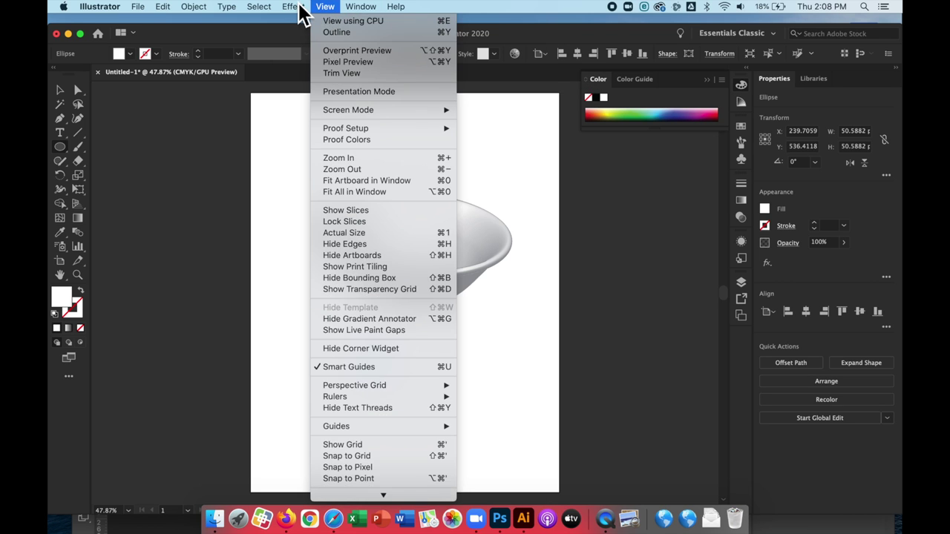
# Apply Effect > 3D > Revolve to the circle with a 20 pt offset.
pyautogui.moveTo(294, 7)
pyautogui.moveTo(318, 82)
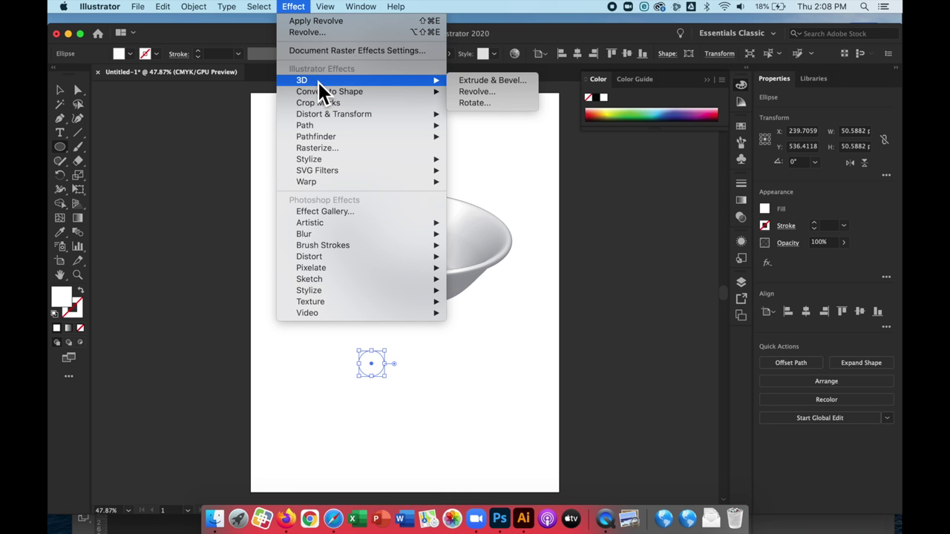
pyautogui.click(497, 90)
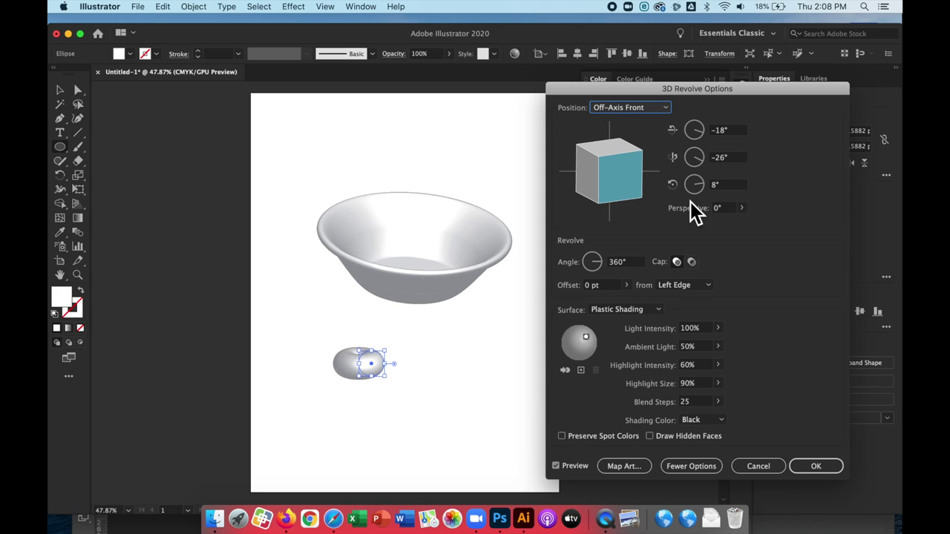
pyautogui.click(592, 291)
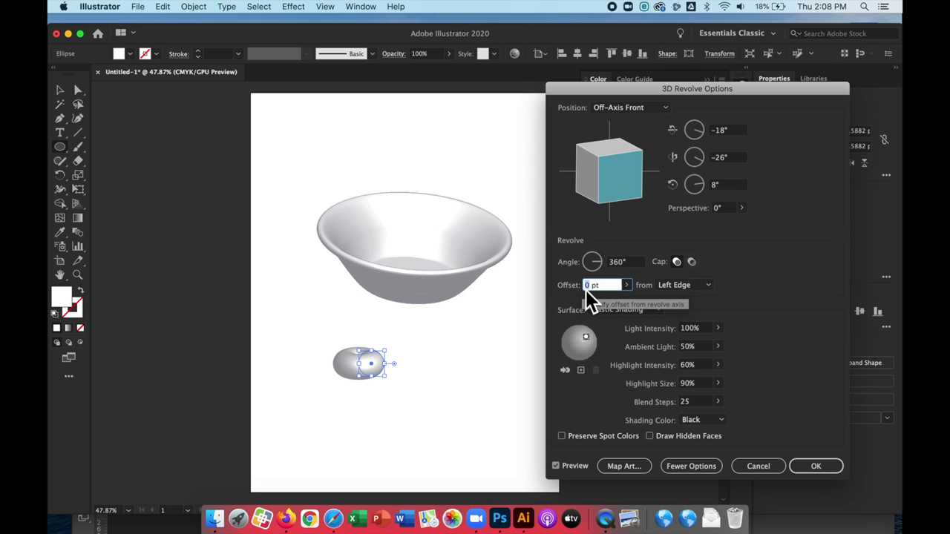
pyautogui.write('15')
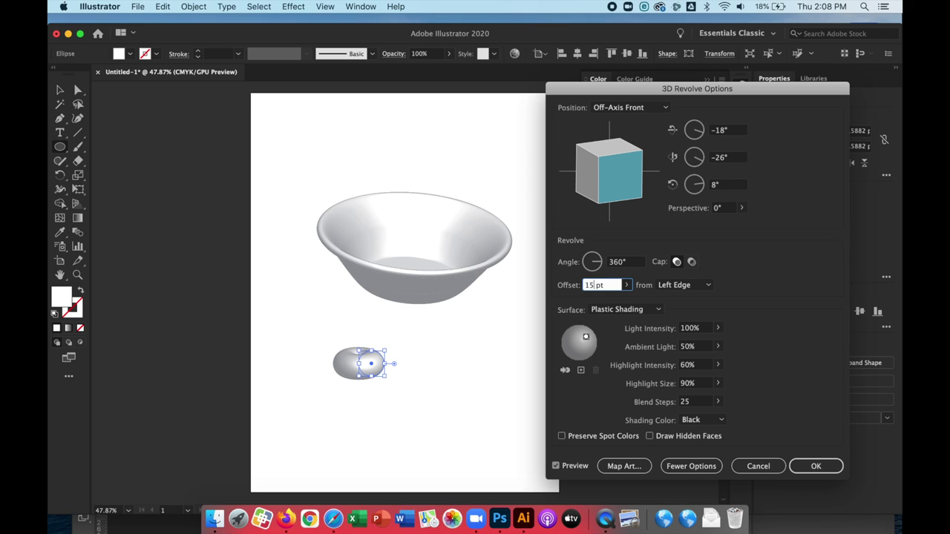
pyautogui.press('Tab')
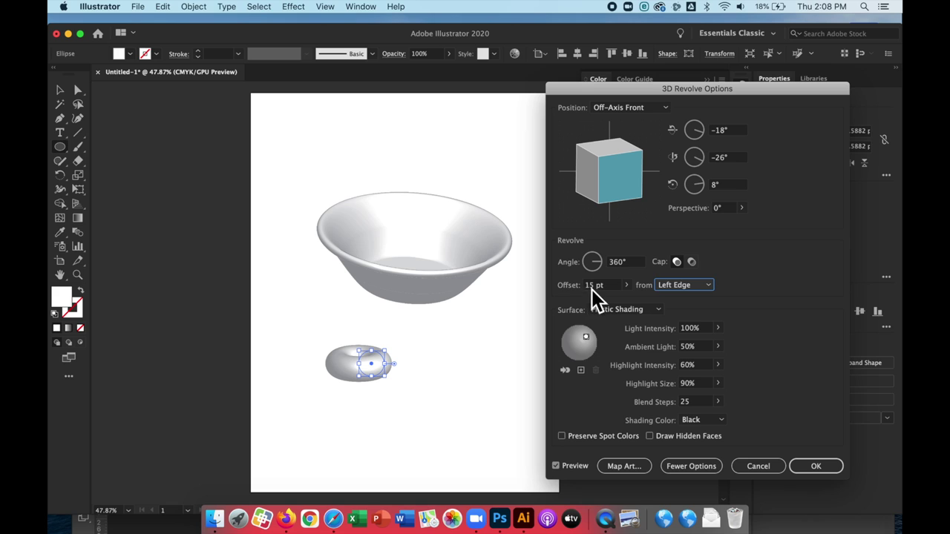
pyautogui.click(598, 292)
pyautogui.write('20')
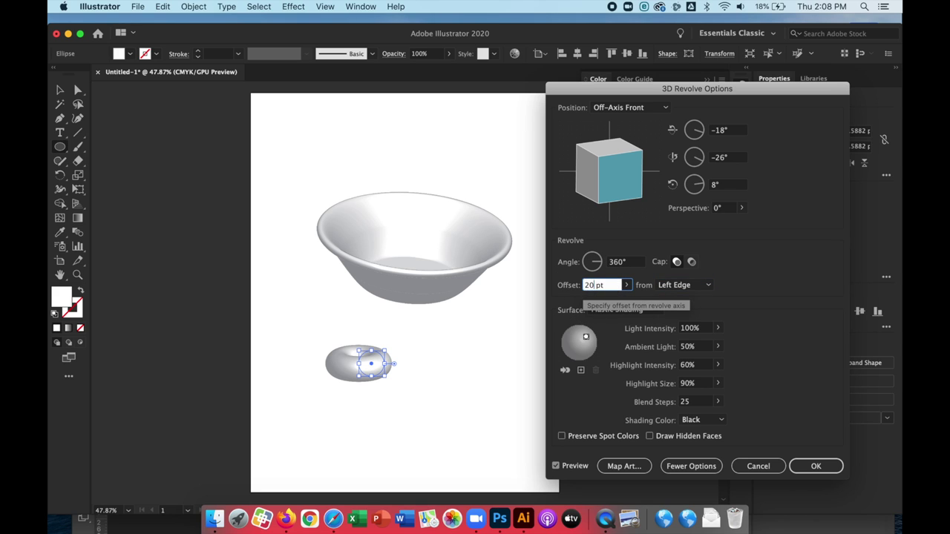
pyautogui.press('Tab')
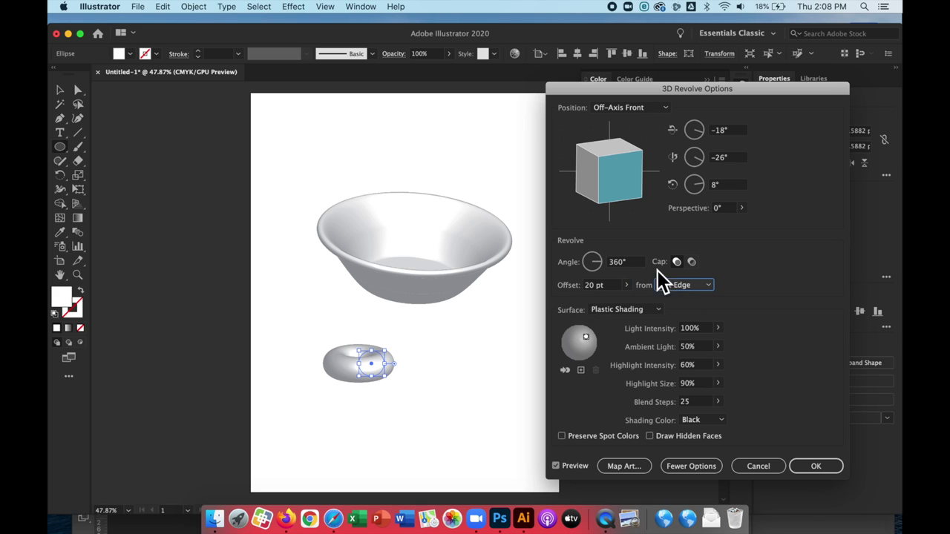
# Tilt the ring to about -64°, lower highlight intensity, set highlight size 52% and light 80%.
pyautogui.moveTo(627, 162); pyautogui.dragTo(629, 187)
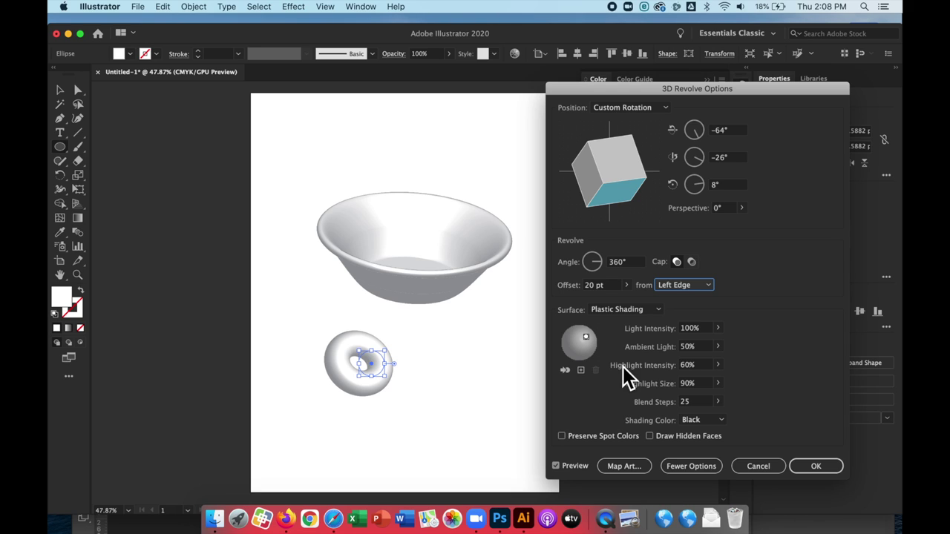
pyautogui.click(717, 364)
pyautogui.moveTo(715, 380); pyautogui.dragTo(684, 382)
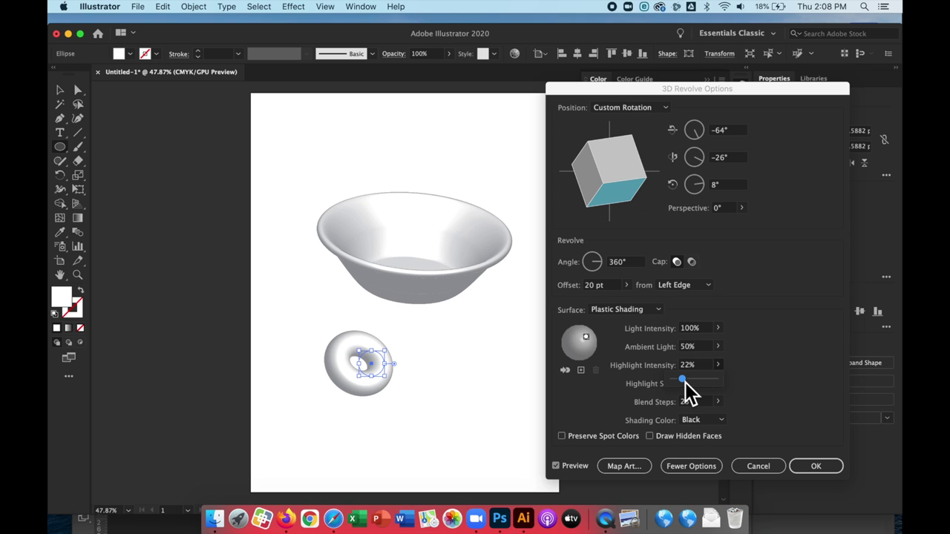
pyautogui.click(556, 467)
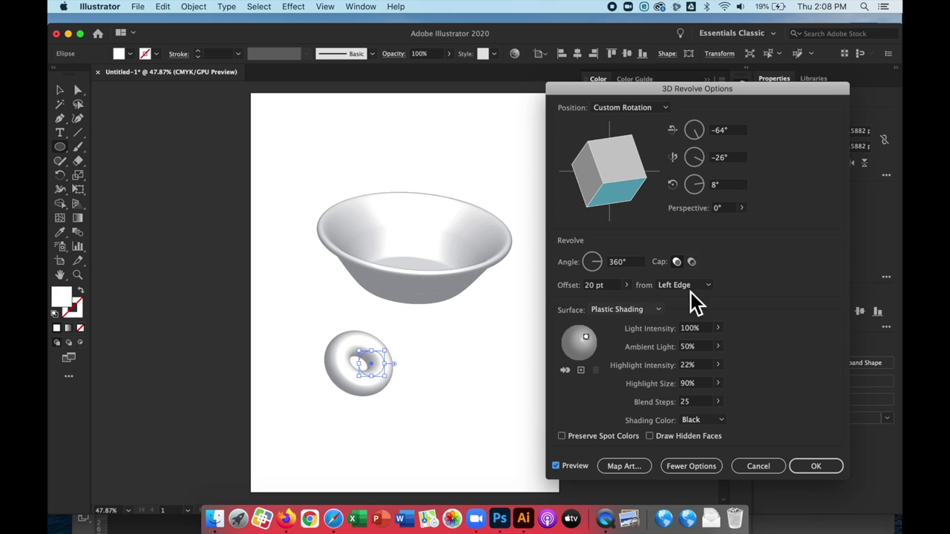
pyautogui.click(719, 384)
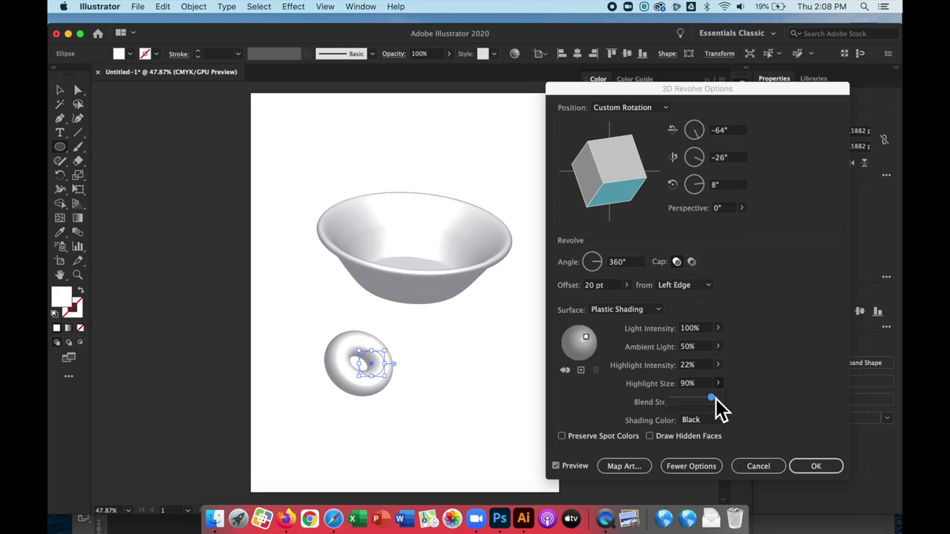
pyautogui.moveTo(715, 398); pyautogui.dragTo(698, 398)
pyautogui.click(718, 328)
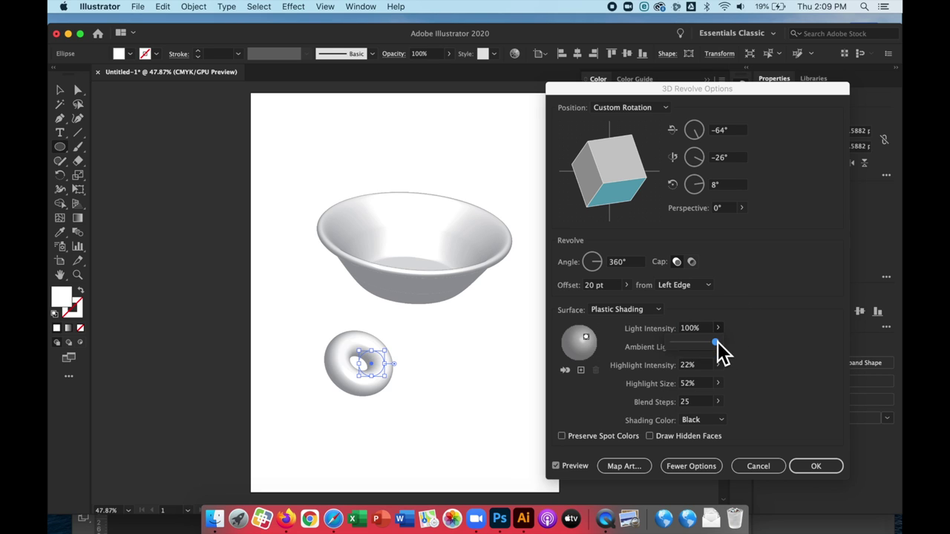
pyautogui.moveTo(717, 343); pyautogui.dragTo(708, 342)
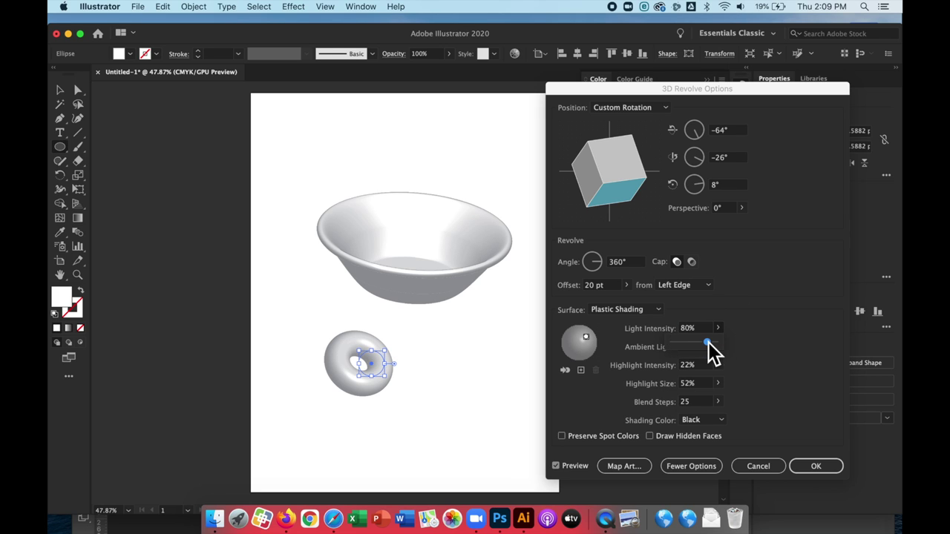
pyautogui.click(832, 466)
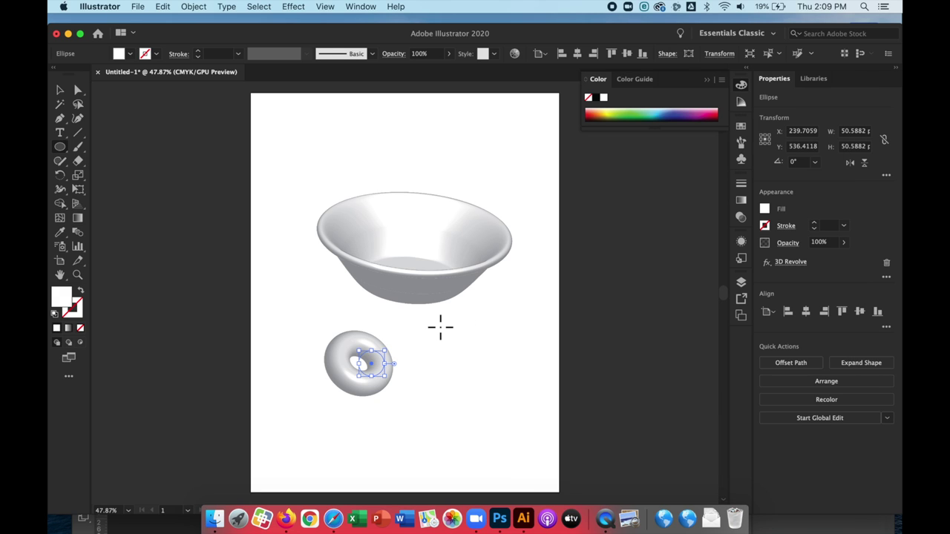
# Zoom in on the ring and open the Texturizer effect.
pyautogui.press('super+minus')
pyautogui.press('super+minus')
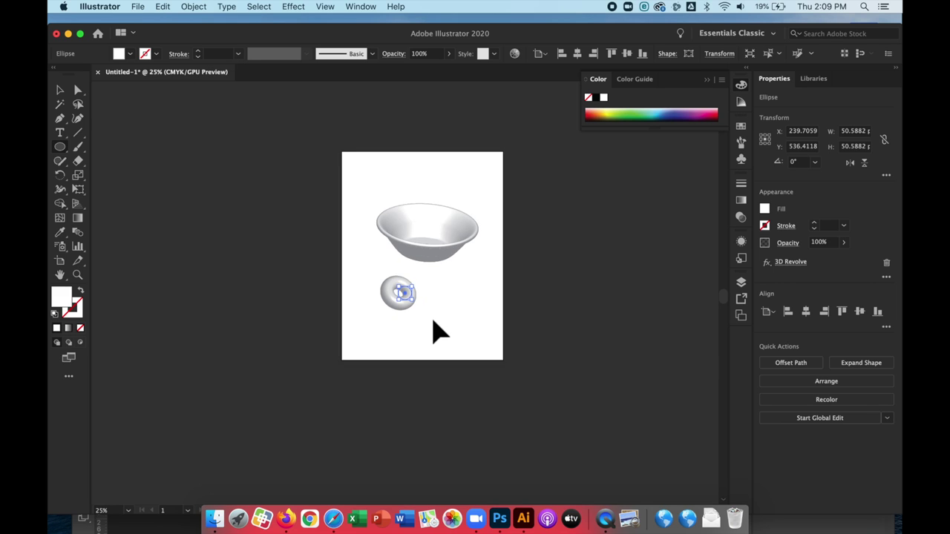
pyautogui.press('super+plus')
pyautogui.press('super+plus')
pyautogui.press('super+plus')
pyautogui.press('super+plus')
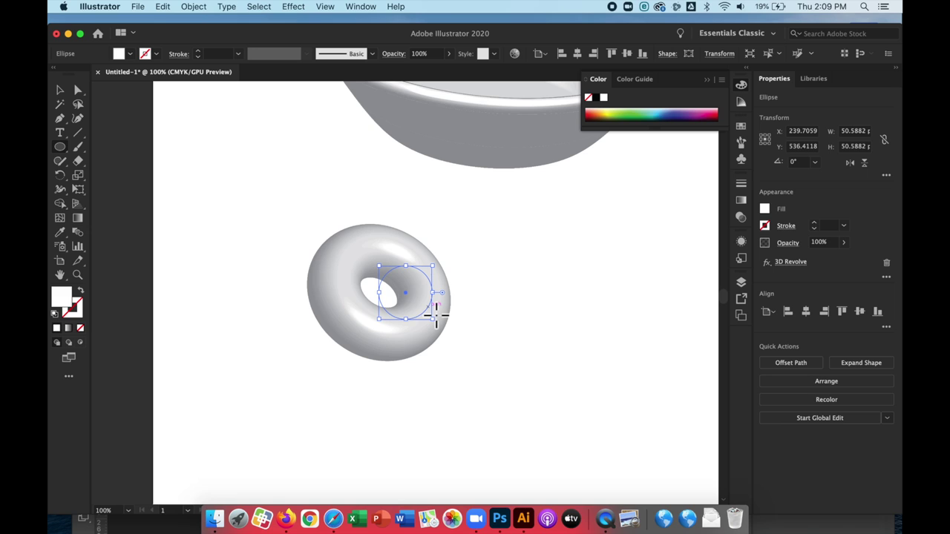
pyautogui.click(259, 6)
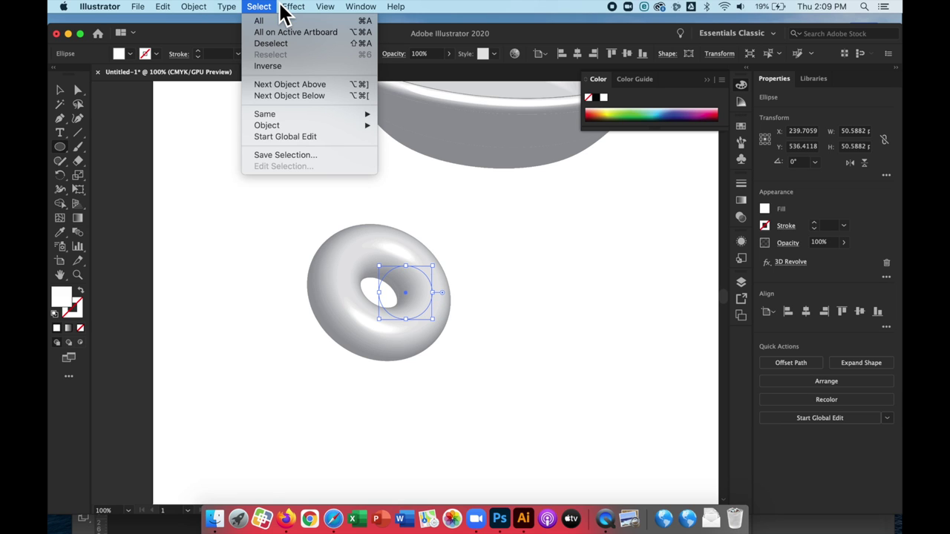
pyautogui.moveTo(312, 9)
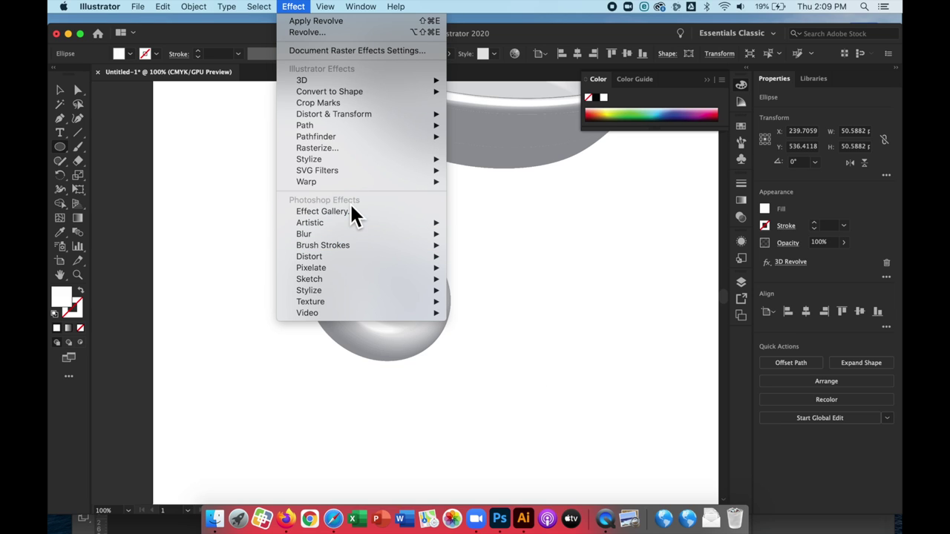
pyautogui.moveTo(358, 308)
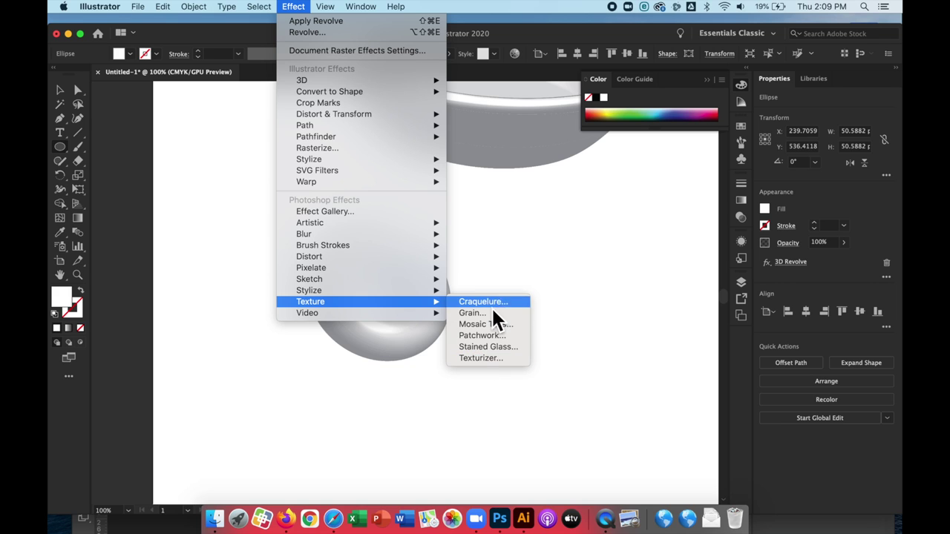
pyautogui.click(491, 357)
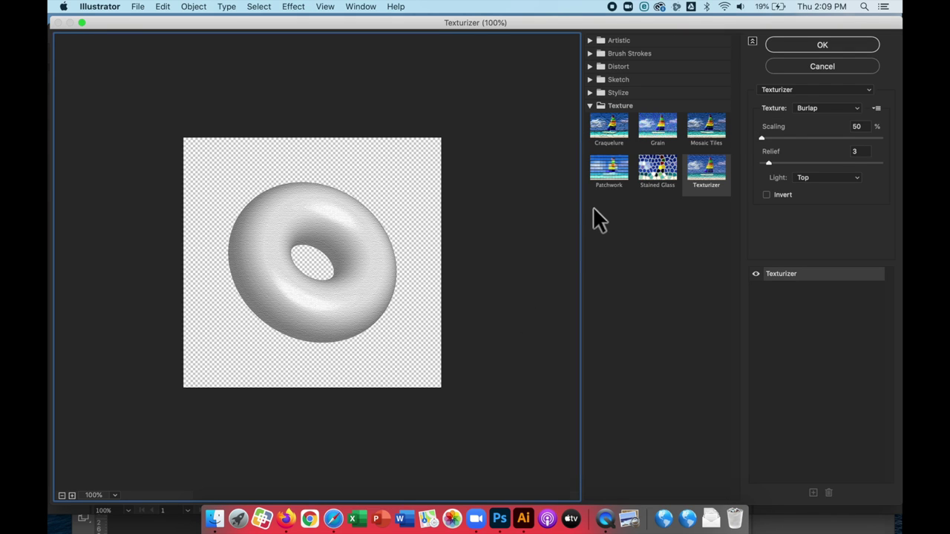
# Try Canvas and Sandstone textures, with scaling 109 and relief 7.
pyautogui.moveTo(762, 137)
pyautogui.mouseDown()
pyautogui.moveTo(788, 141)
pyautogui.moveTo(773, 136)
pyautogui.mouseUp()
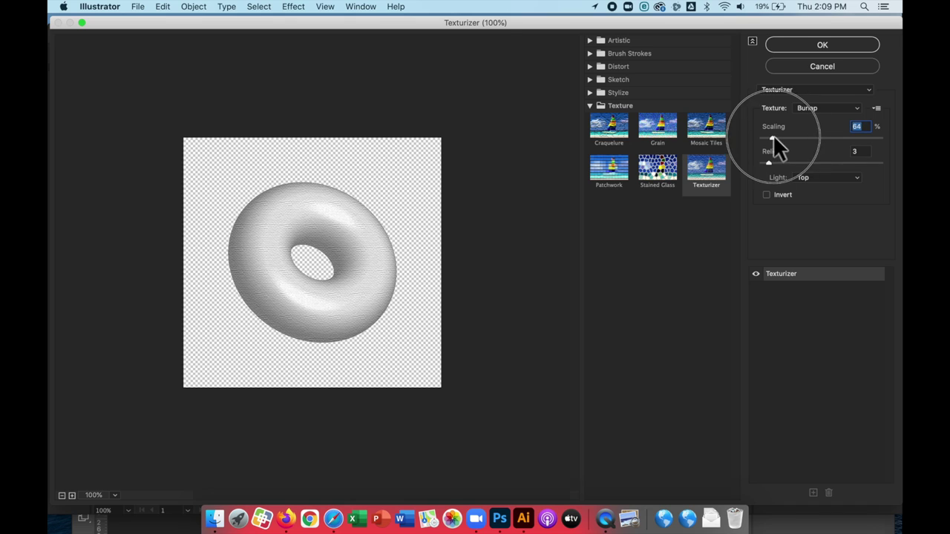
pyautogui.click(809, 109)
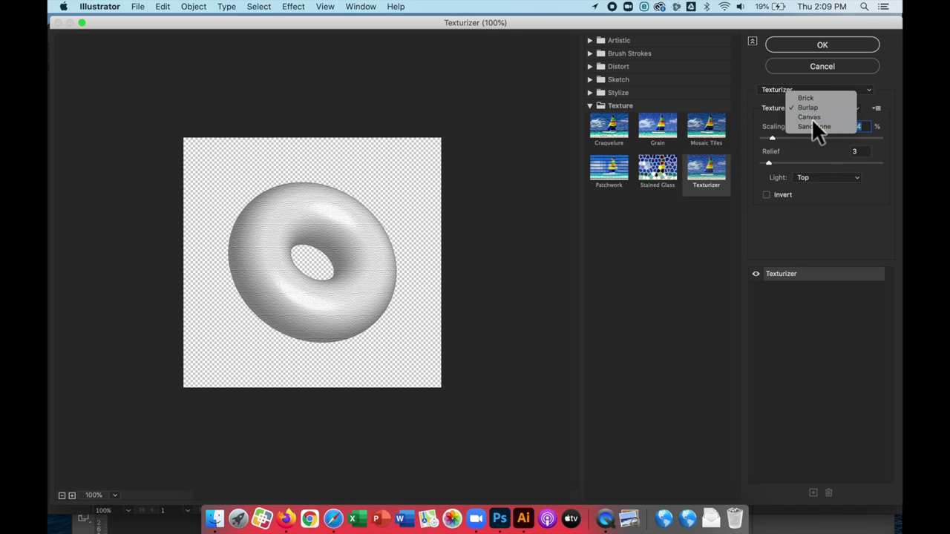
pyautogui.click(811, 118)
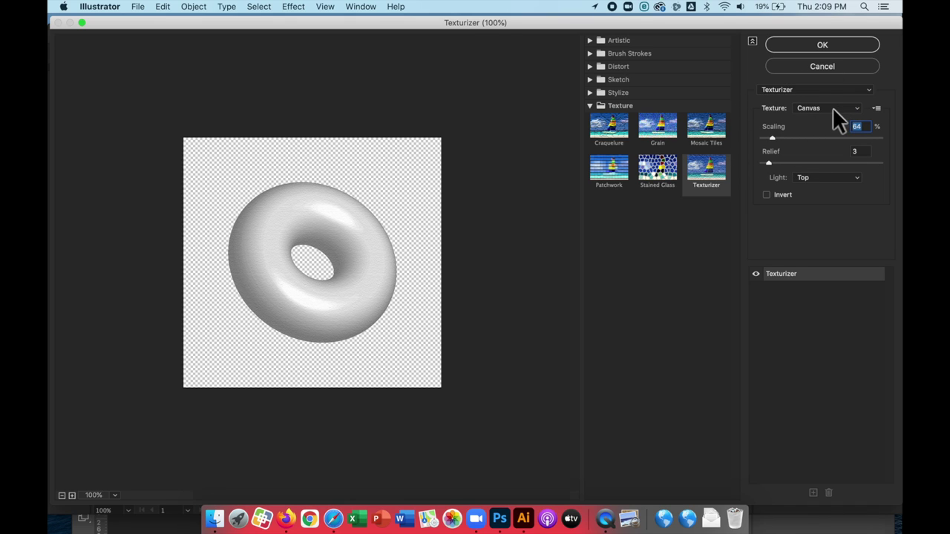
pyautogui.click(832, 108)
pyautogui.click(831, 118)
pyautogui.moveTo(773, 138); pyautogui.dragTo(826, 141)
pyautogui.moveTo(770, 163)
pyautogui.mouseDown()
pyautogui.moveTo(807, 164)
pyautogui.moveTo(774, 159)
pyautogui.mouseUp()
# Apply a Burlap texture at about 112% scaling with relief 2.
pyautogui.click(821, 110)
pyautogui.click(822, 79)
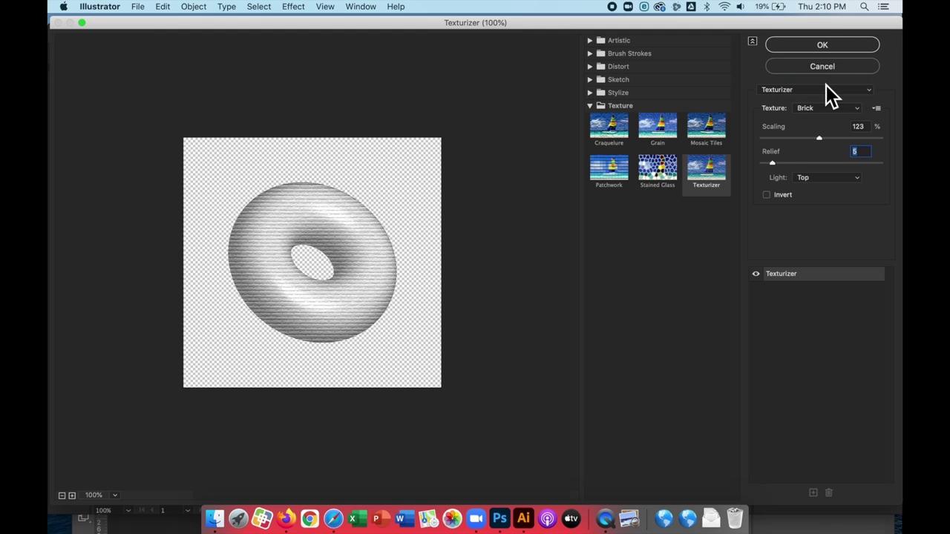
pyautogui.click(817, 105)
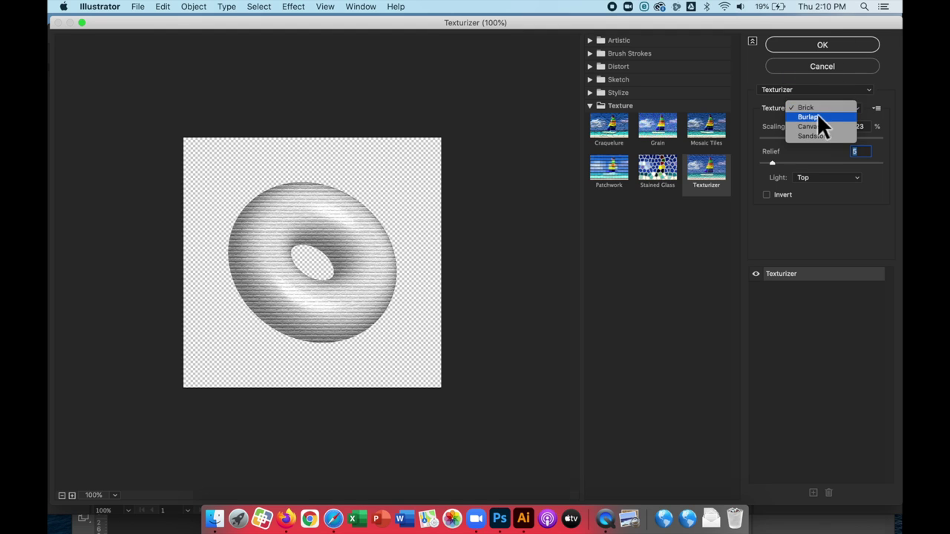
pyautogui.click(817, 117)
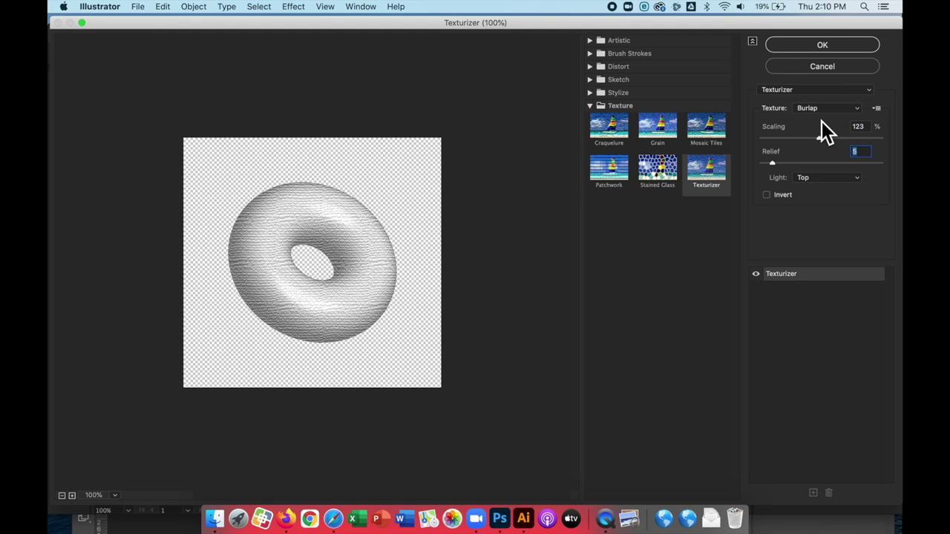
pyautogui.moveTo(814, 138); pyautogui.dragTo(769, 163)
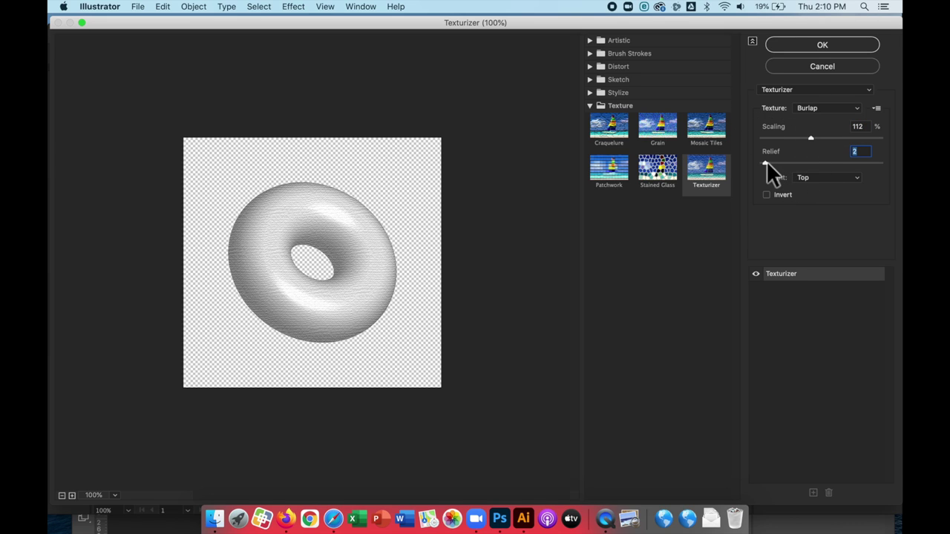
pyautogui.click(766, 161)
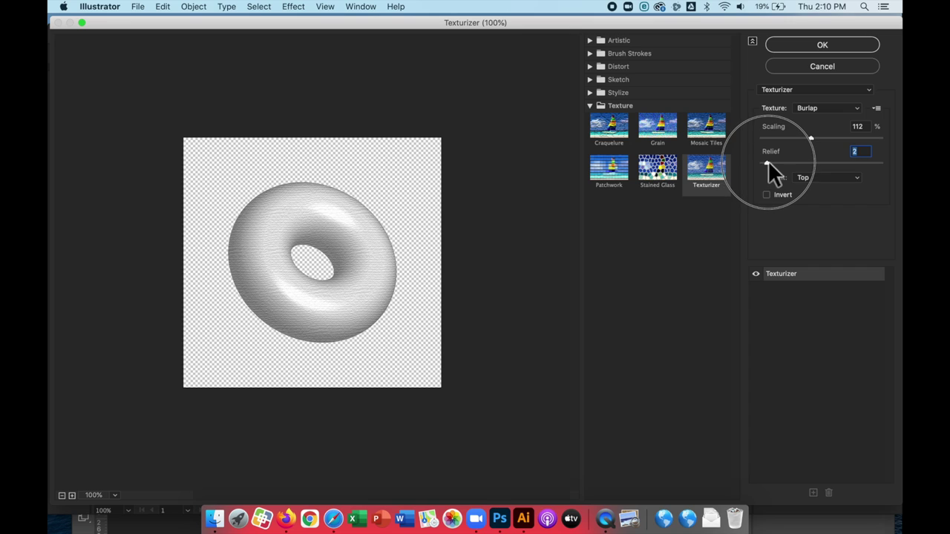
pyautogui.click(829, 45)
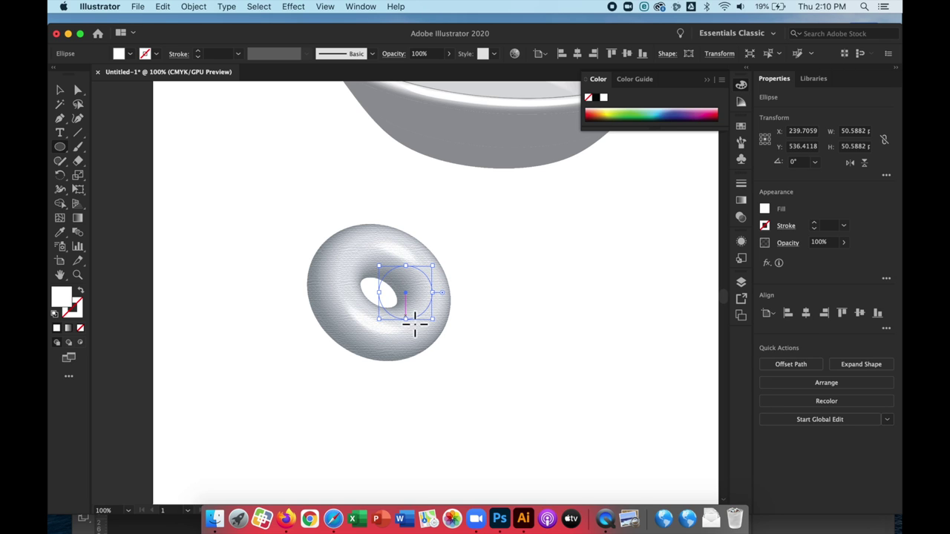
pyautogui.click(65, 92)
# Undo an accidental stretch, then Option-drag a copy of the donut to the right.
pyautogui.moveTo(438, 322); pyautogui.dragTo(558, 292)
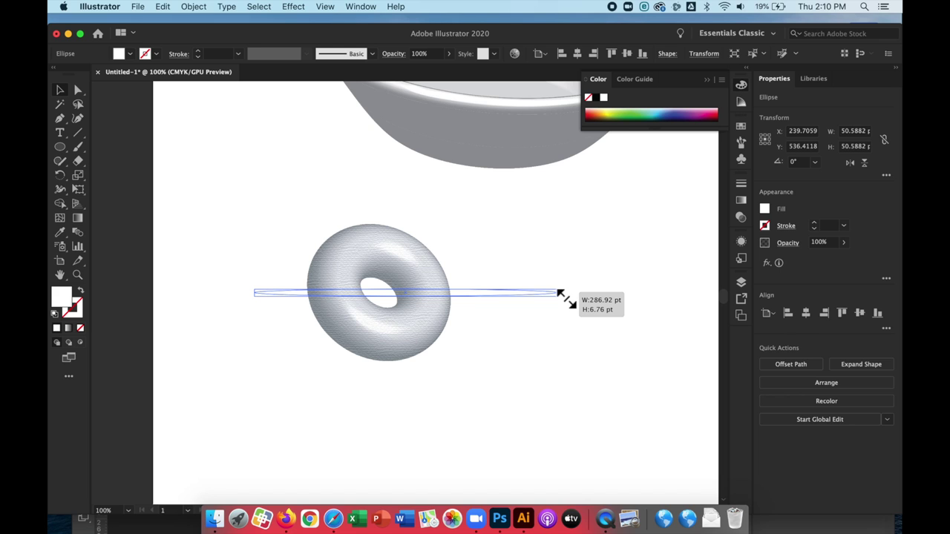
pyautogui.moveTo(480, 387); pyautogui.dragTo(478, 393)
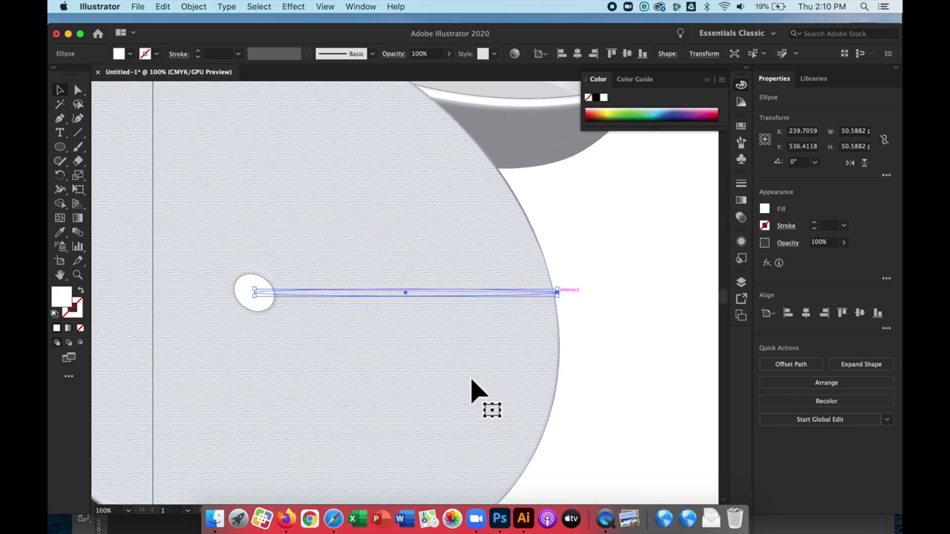
pyautogui.press('super+z')
pyautogui.click(479, 334)
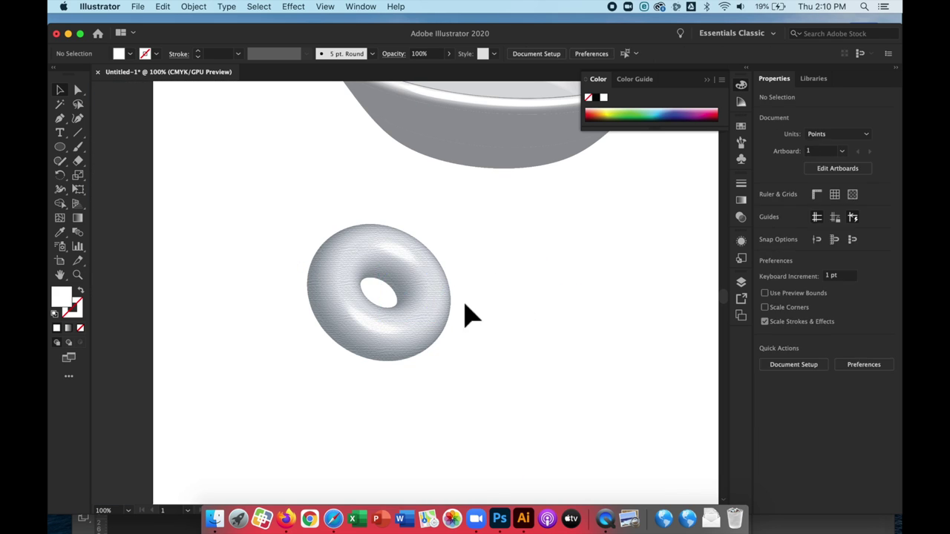
pyautogui.click(427, 317)
pyautogui.moveTo(418, 299); pyautogui.dragTo(553, 284)
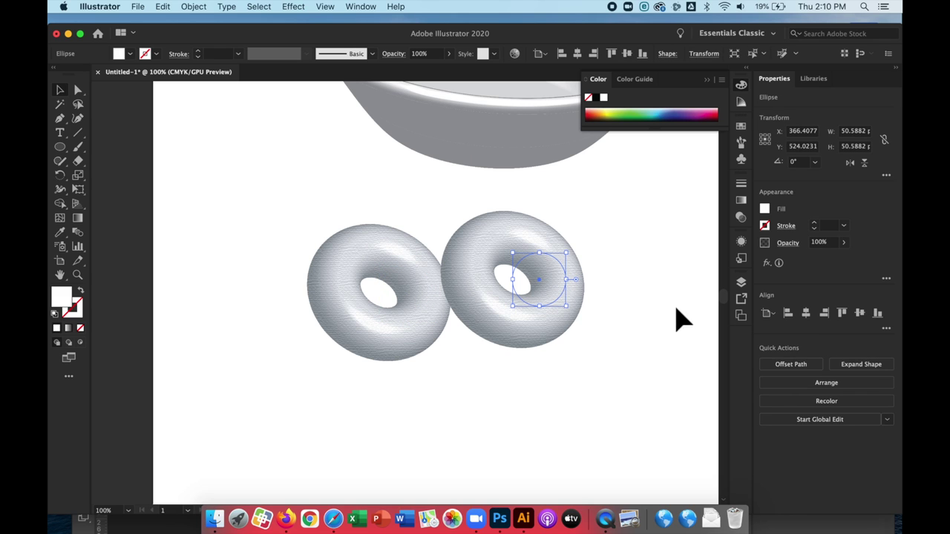
# Cancel an extra 3D Revolve and open the Appearance panel listing 3D Revolve and Texturizer.
pyautogui.click(769, 263)
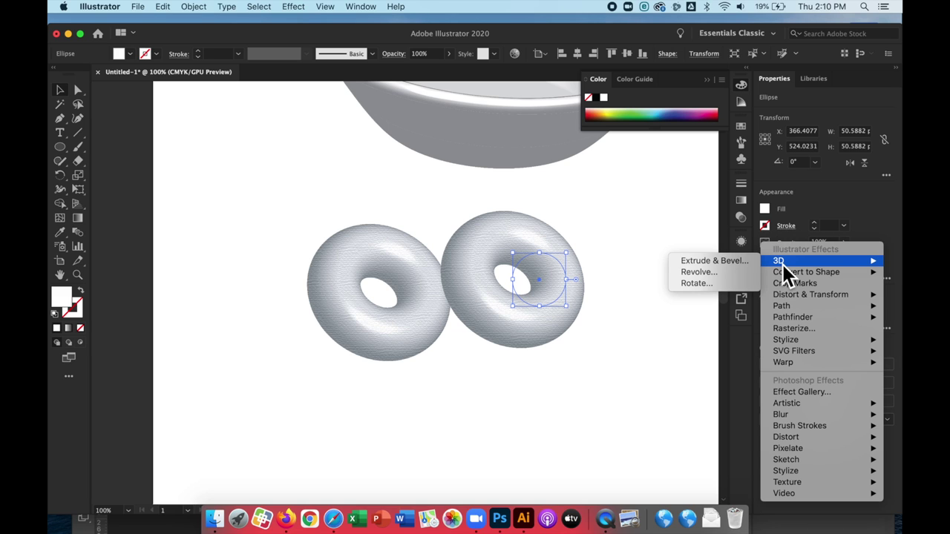
pyautogui.moveTo(779, 266)
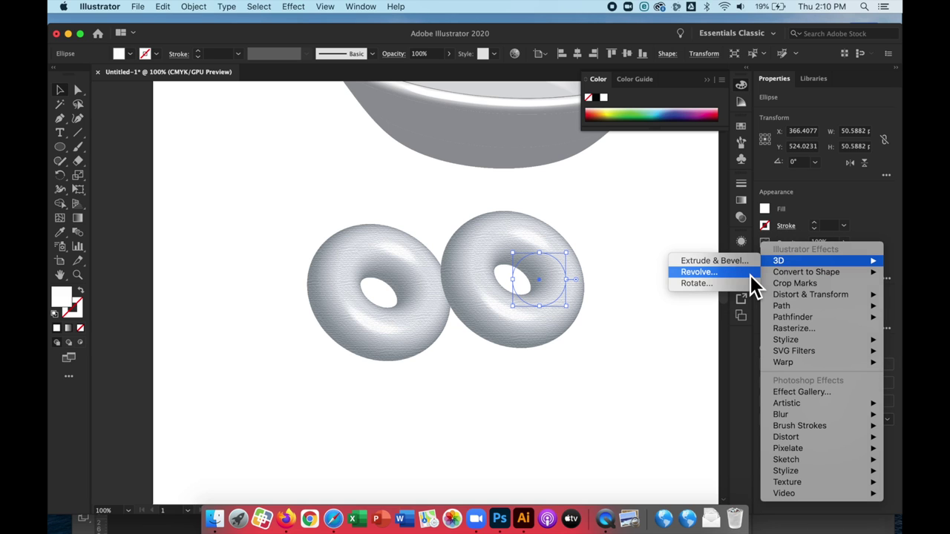
pyautogui.click(749, 274)
pyautogui.click(588, 298)
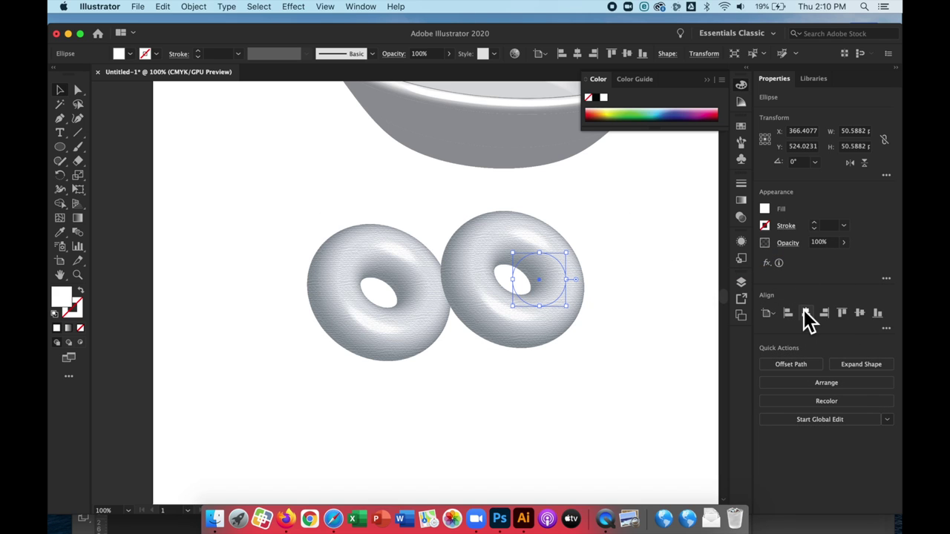
pyautogui.click(294, 7)
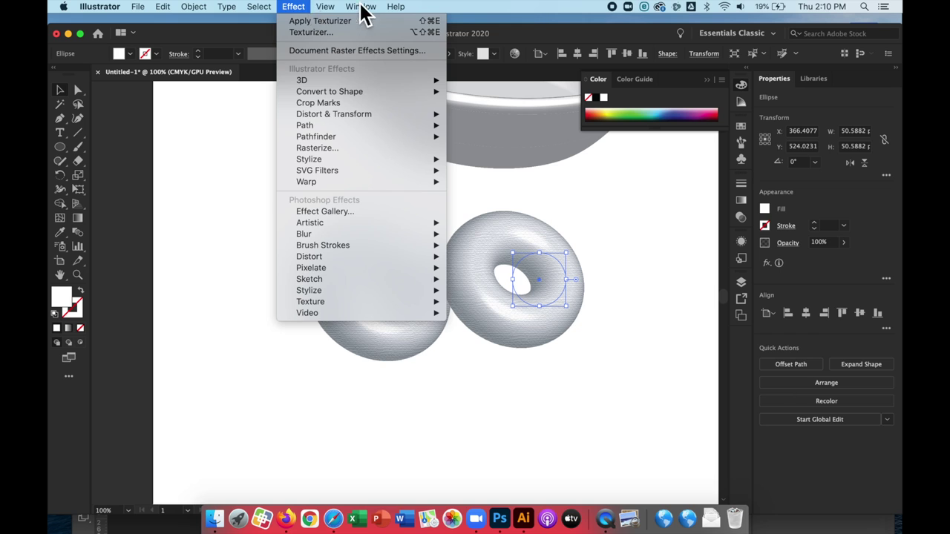
pyautogui.moveTo(362, 7)
pyautogui.moveTo(395, 39)
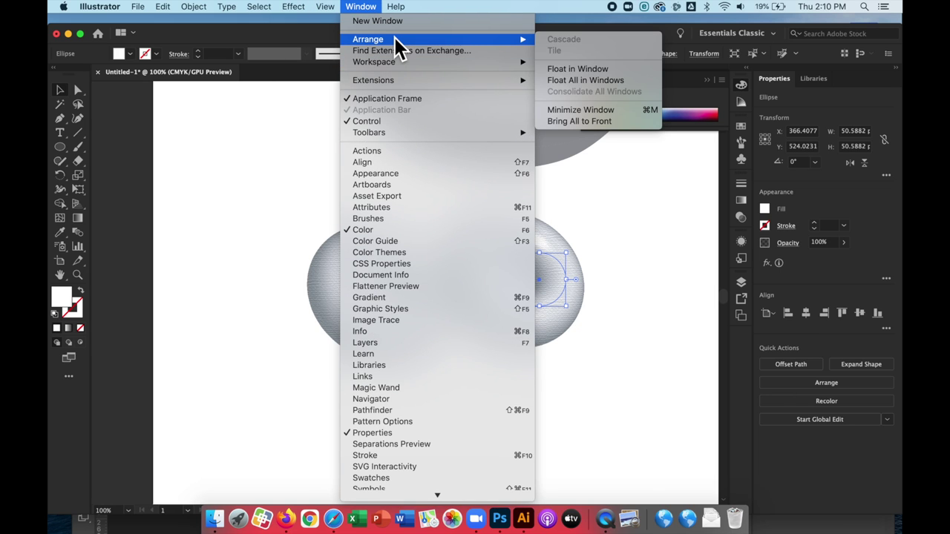
pyautogui.click(394, 174)
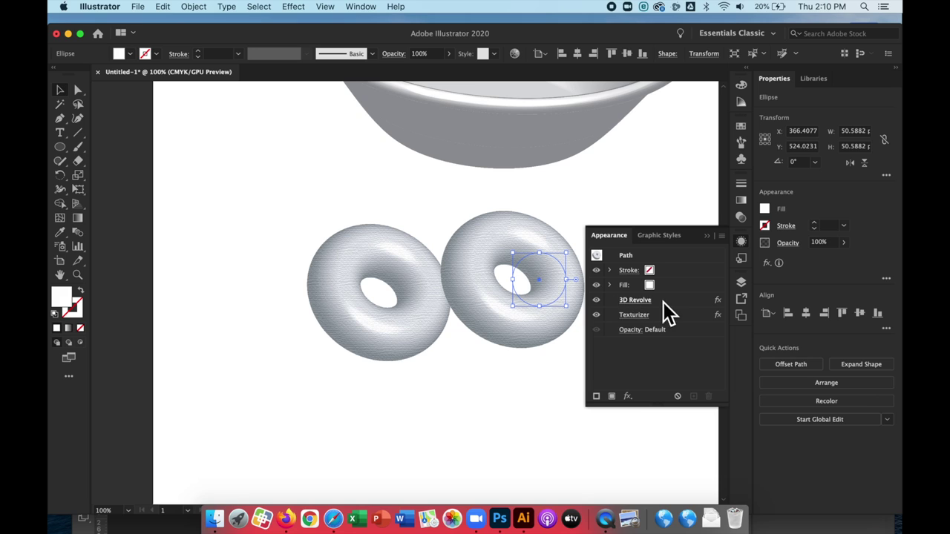
# Re-tilt the second donut through its 3D Revolve rotation cube.
pyautogui.click(635, 301)
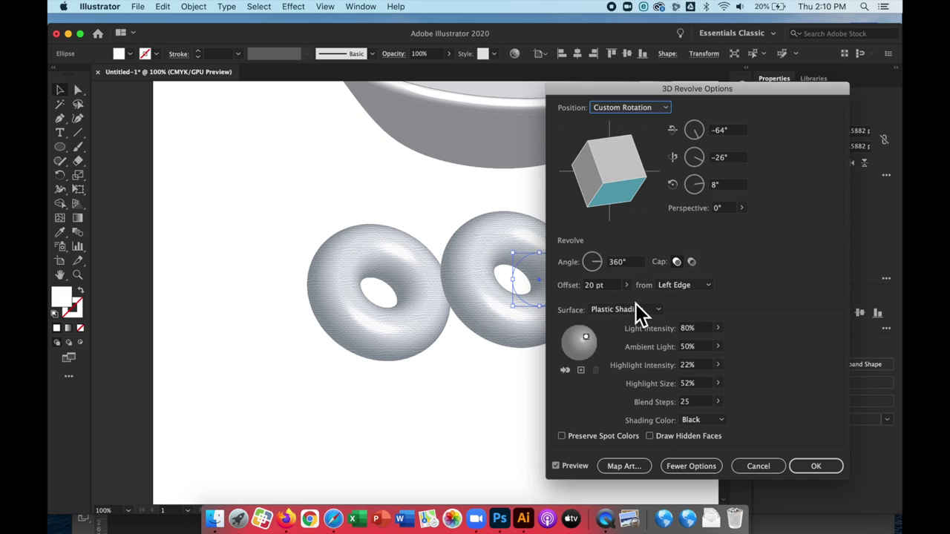
pyautogui.moveTo(627, 175); pyautogui.dragTo(627, 170)
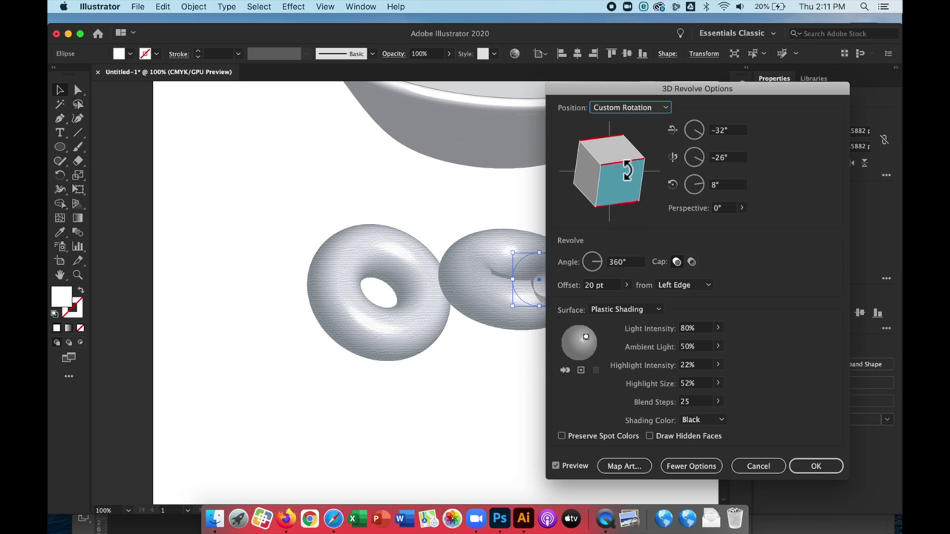
pyautogui.press('Return')
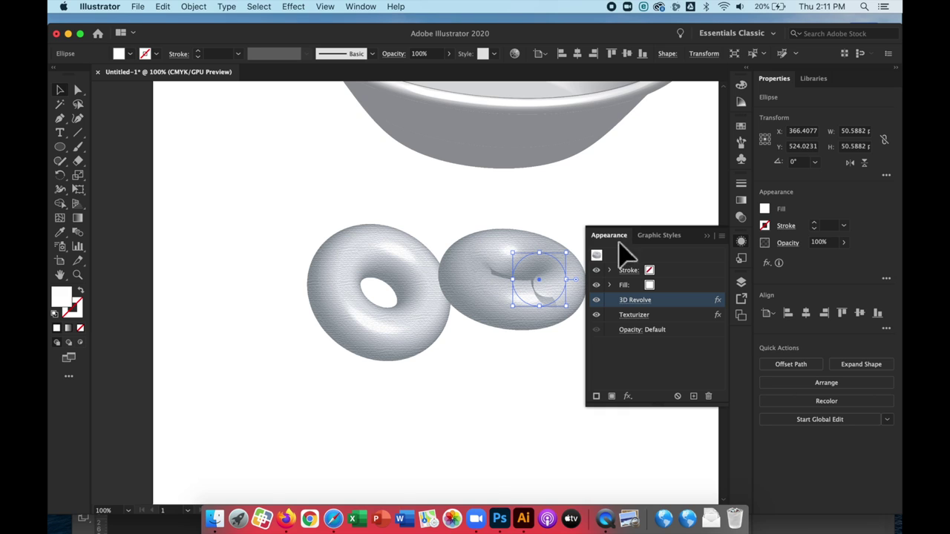
# Option-drag a third donut below and rotate it to −40°/1°/44°.
pyautogui.moveTo(538, 293); pyautogui.dragTo(461, 386)
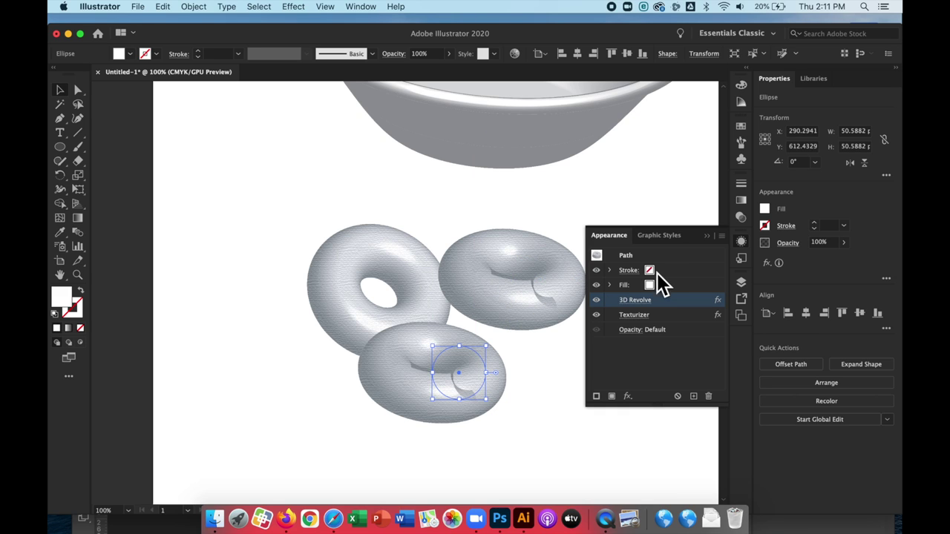
pyautogui.click(637, 302)
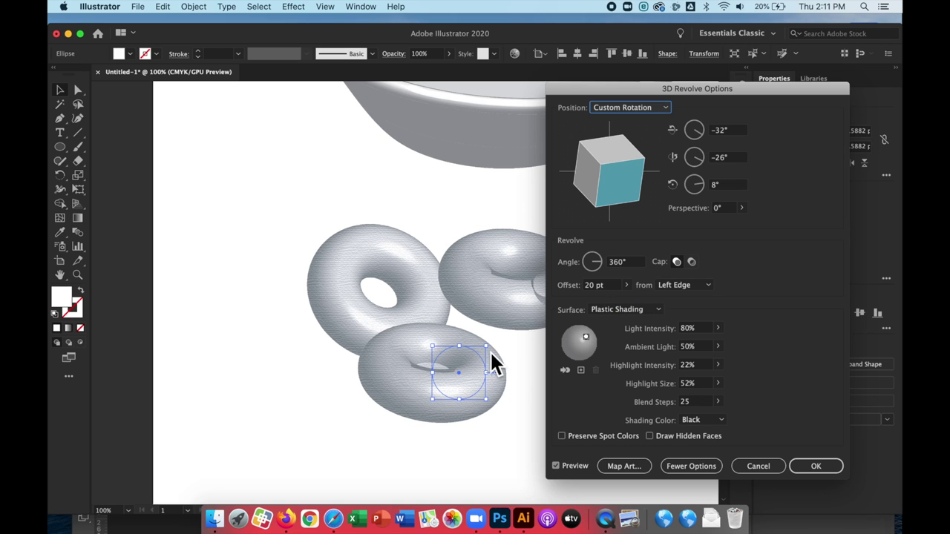
pyautogui.moveTo(603, 163); pyautogui.dragTo(573, 178)
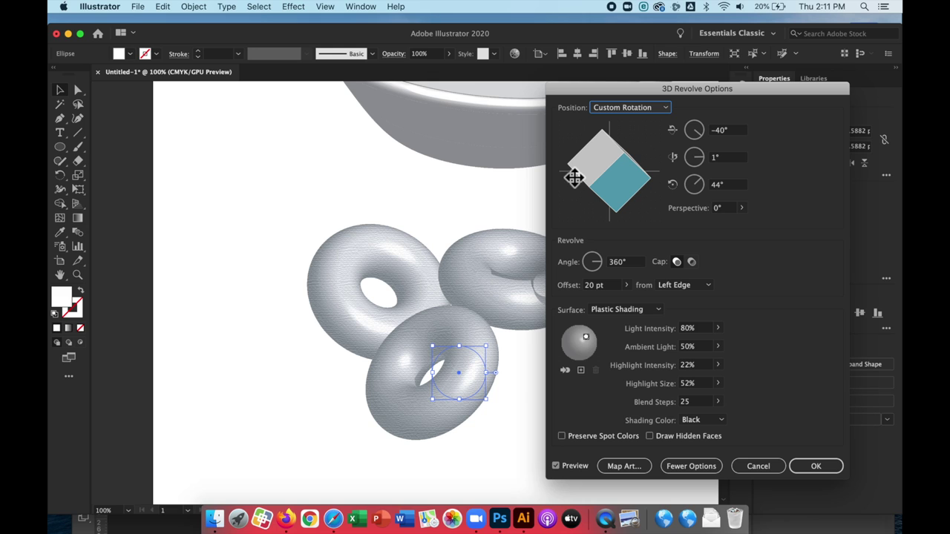
pyautogui.press('Return')
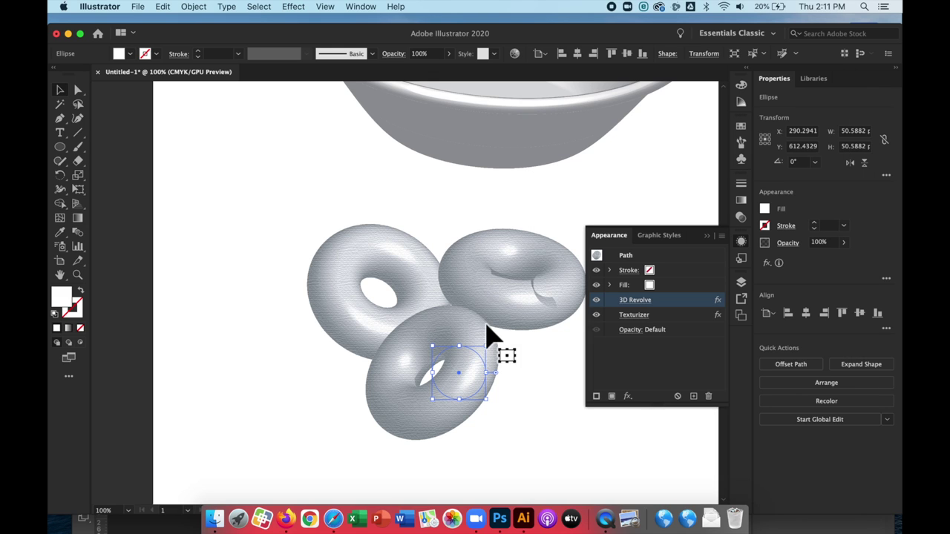
# Copy a donut upward, re-angle it to 33°/−33°/−11°, and push all four donuts into a pile.
pyautogui.click(462, 327)
pyautogui.moveTo(463, 327); pyautogui.dragTo(454, 208)
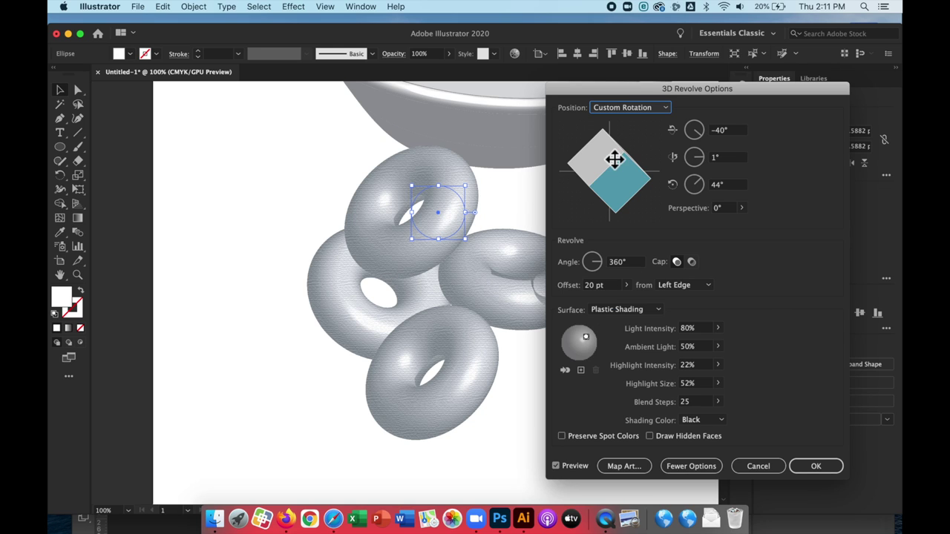
pyautogui.moveTo(614, 159)
pyautogui.mouseDown()
pyautogui.moveTo(640, 132)
pyautogui.moveTo(645, 147)
pyautogui.moveTo(608, 155)
pyautogui.mouseUp()
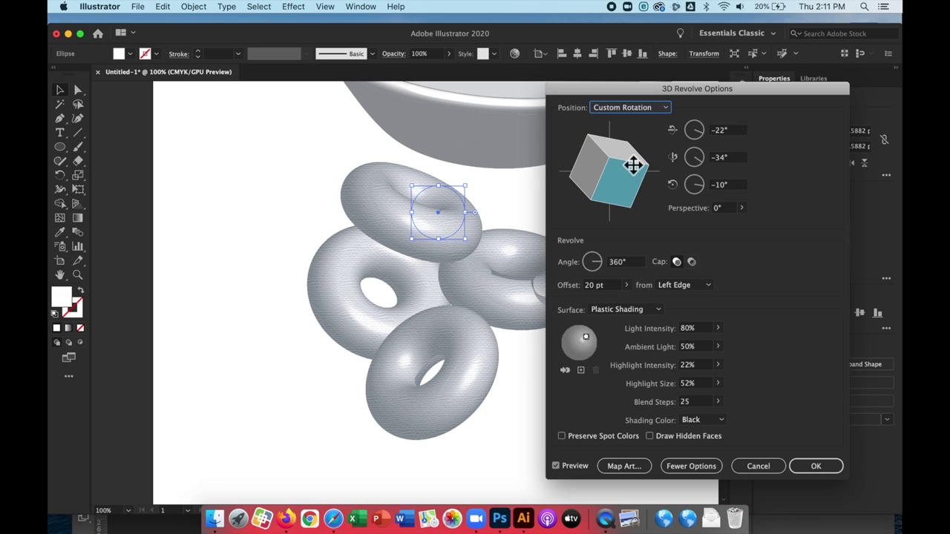
pyautogui.moveTo(630, 168); pyautogui.dragTo(632, 138)
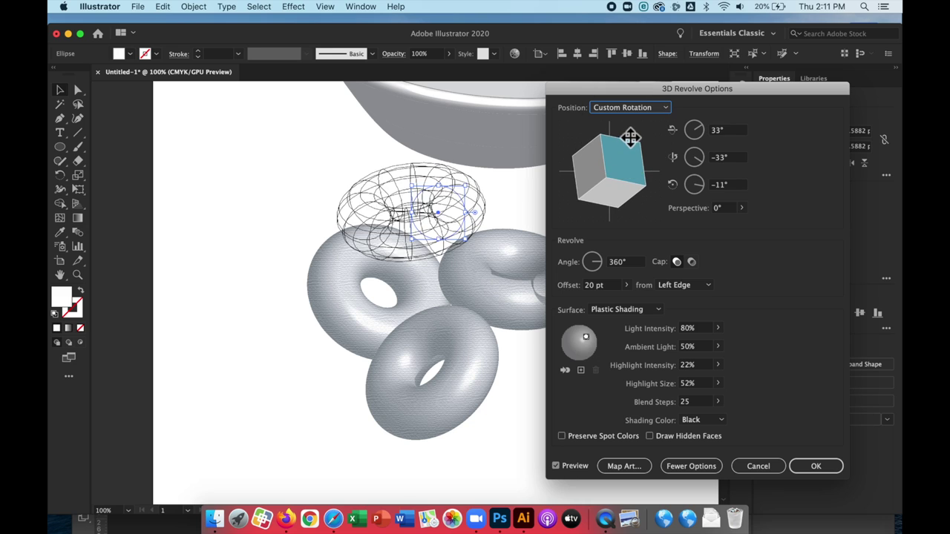
pyautogui.press('Return')
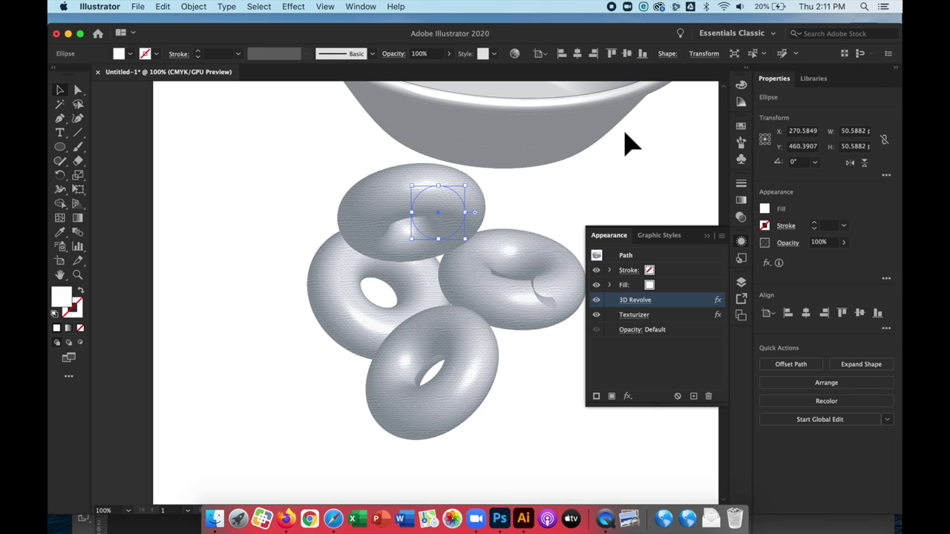
pyautogui.moveTo(557, 304); pyautogui.dragTo(491, 320)
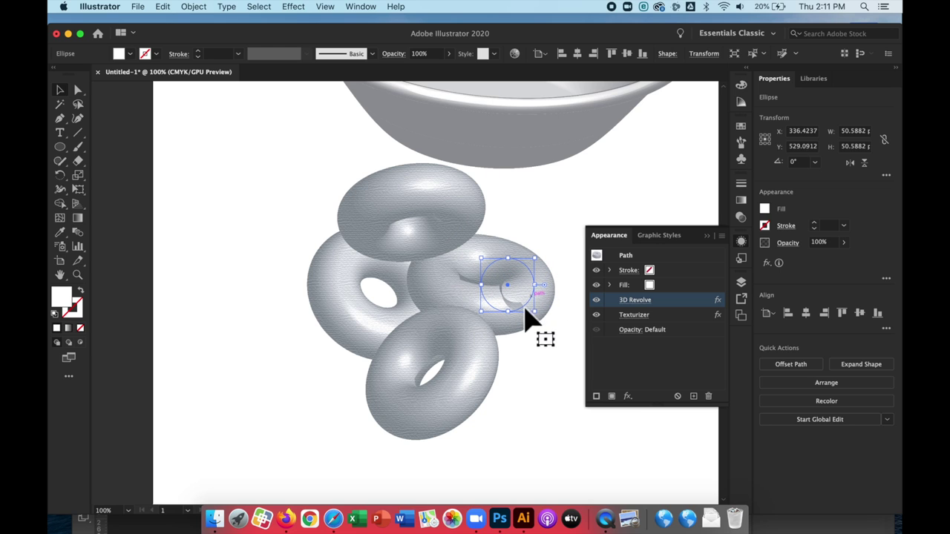
pyautogui.moveTo(378, 210); pyautogui.dragTo(277, 377)
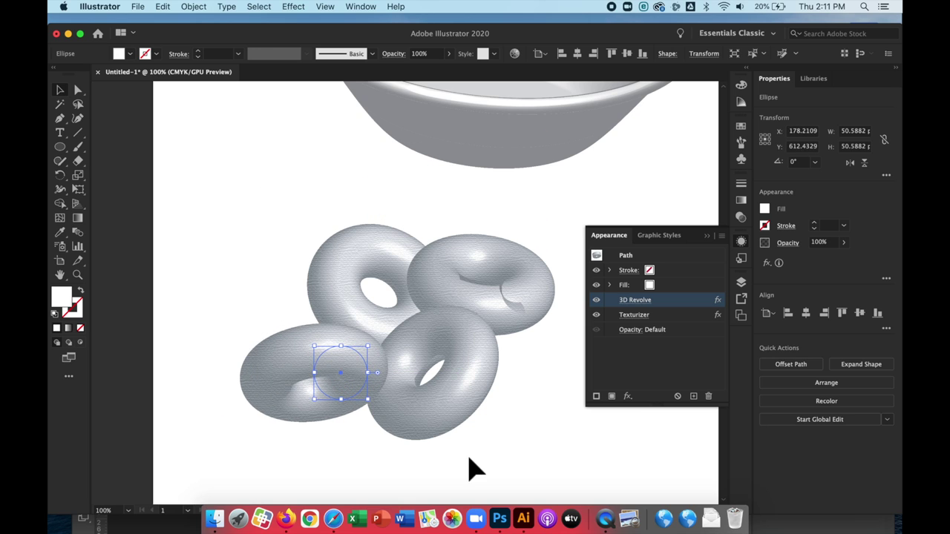
# Copy the four Illustrator donuts and paste them into Photoshop as pixels on Layer 2.
pyautogui.moveTo(553, 435); pyautogui.dragTo(265, 265)
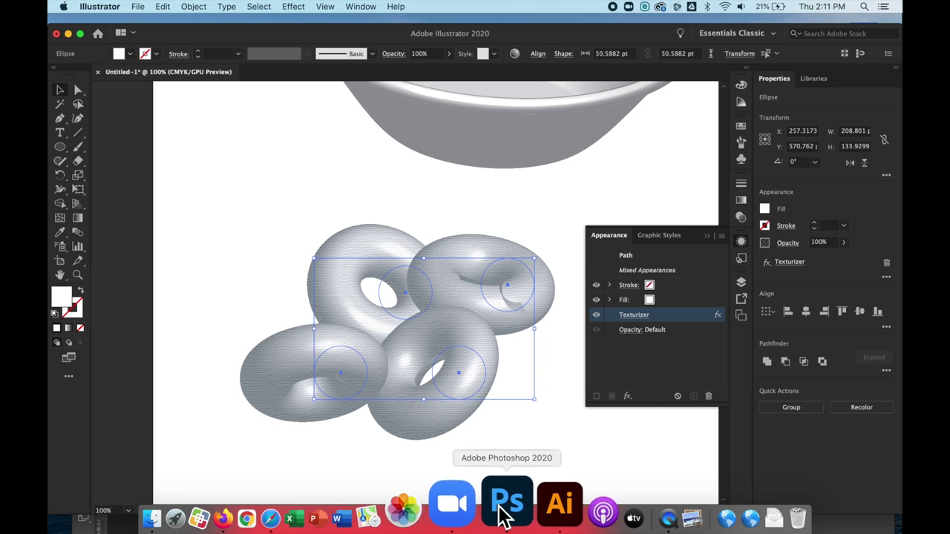
pyautogui.click(504, 513)
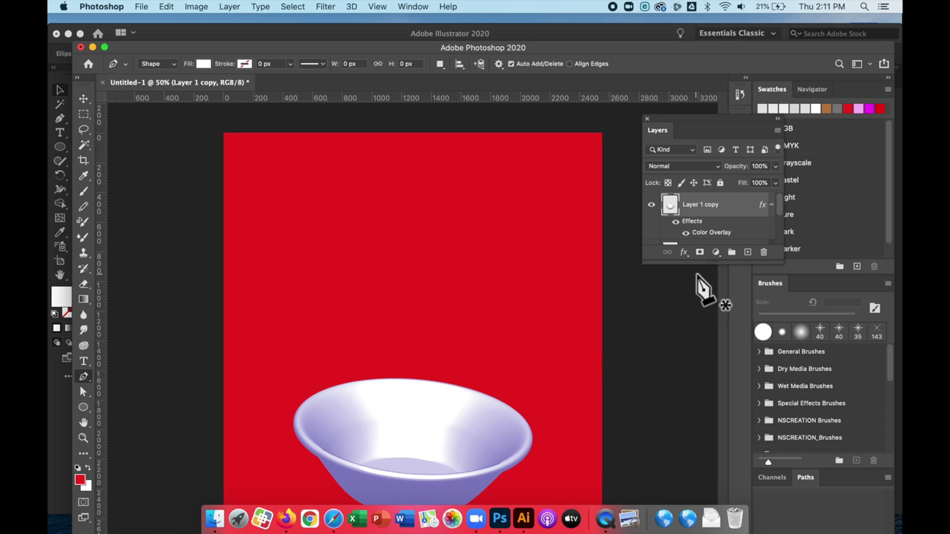
pyautogui.press('super+v')
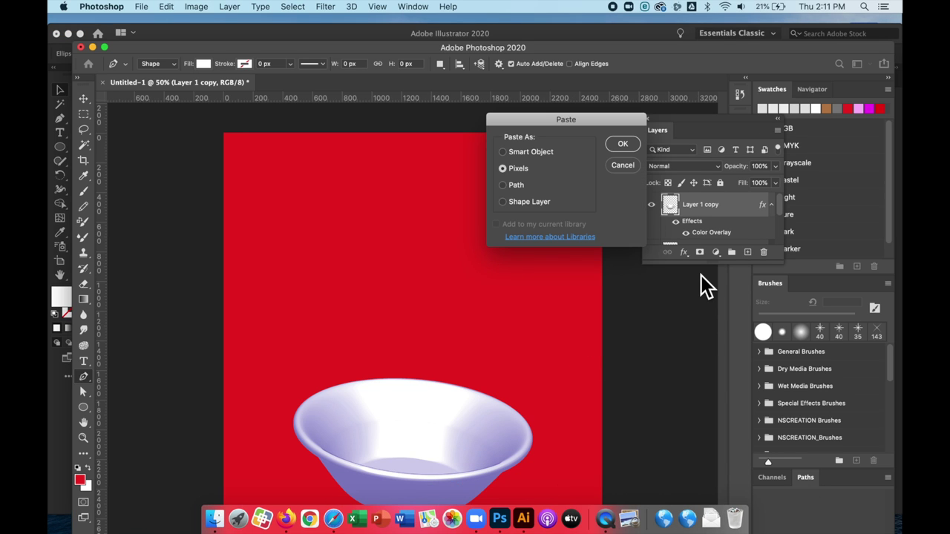
pyautogui.click(636, 148)
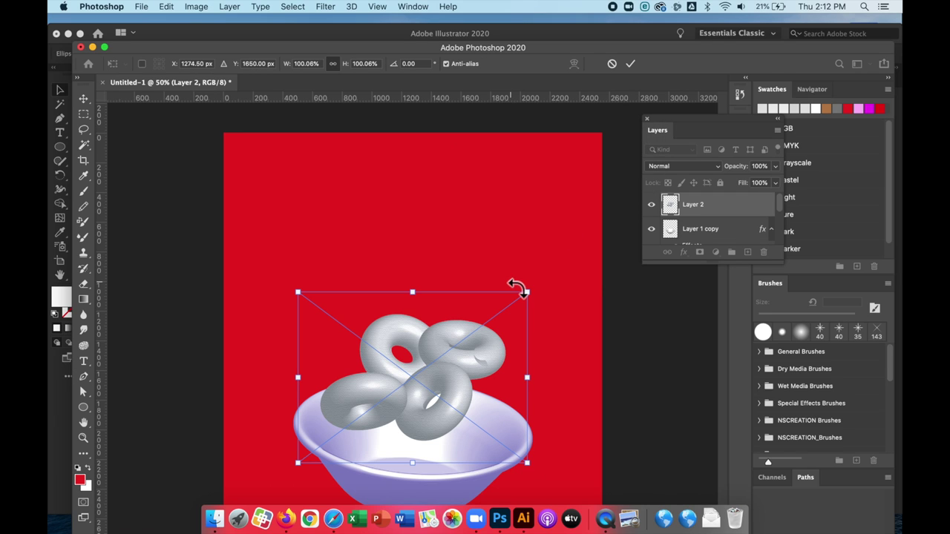
# Scale the pasted donut pile to about 40% and nestle it inside the bowl.
pyautogui.moveTo(534, 298); pyautogui.dragTo(389, 395)
pyautogui.moveTo(361, 428); pyautogui.dragTo(385, 439)
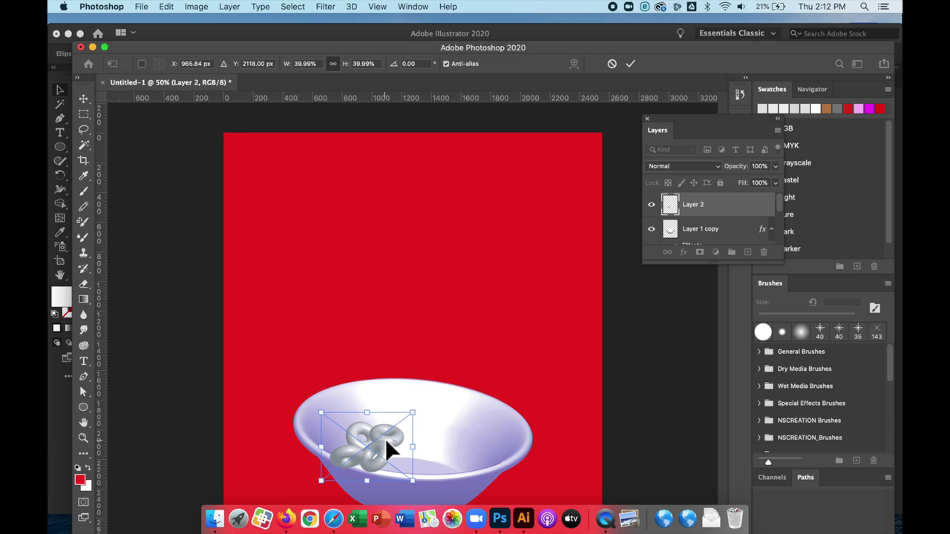
pyautogui.press('Return')
pyautogui.press('p')
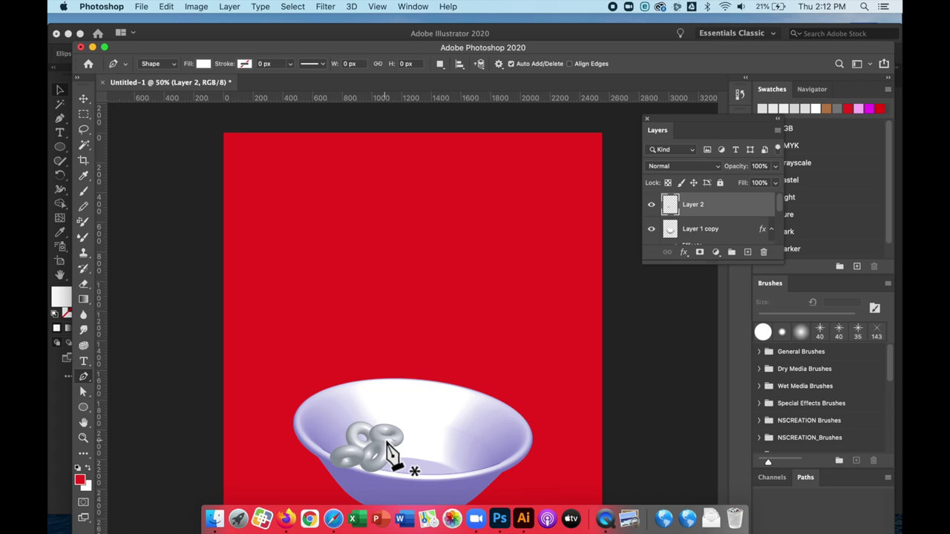
# Duplicate the ring layer, shift the copy right in the bowl, and rotate it.
pyautogui.press('super+j')
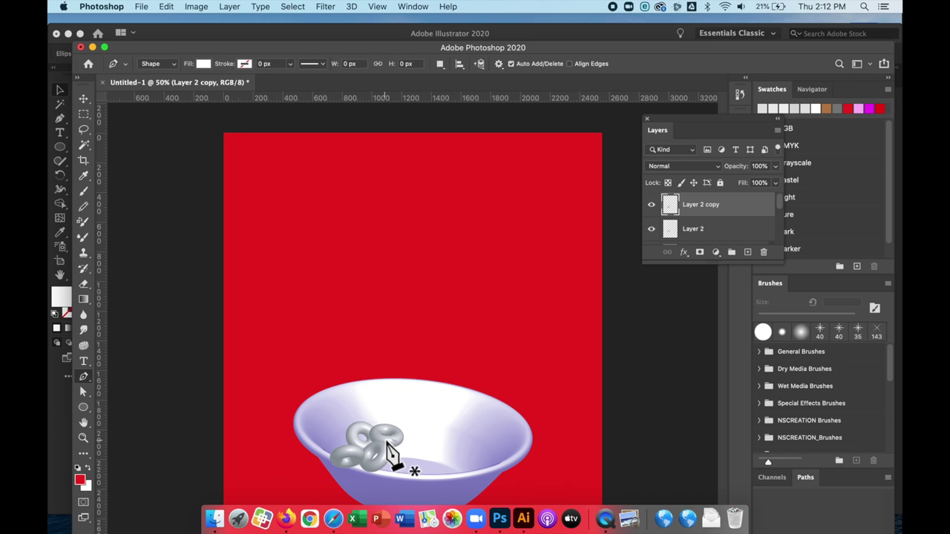
pyautogui.click(89, 99)
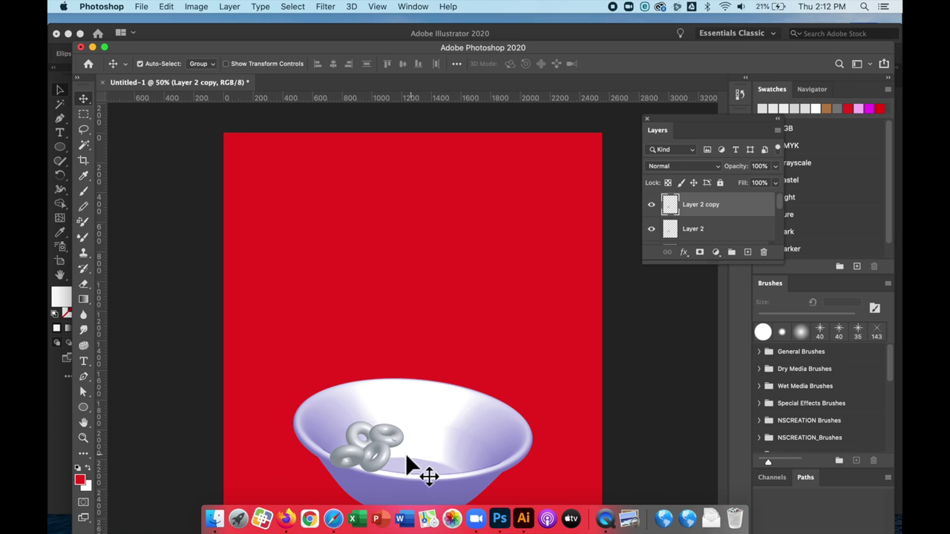
pyautogui.moveTo(405, 453); pyautogui.dragTo(456, 454)
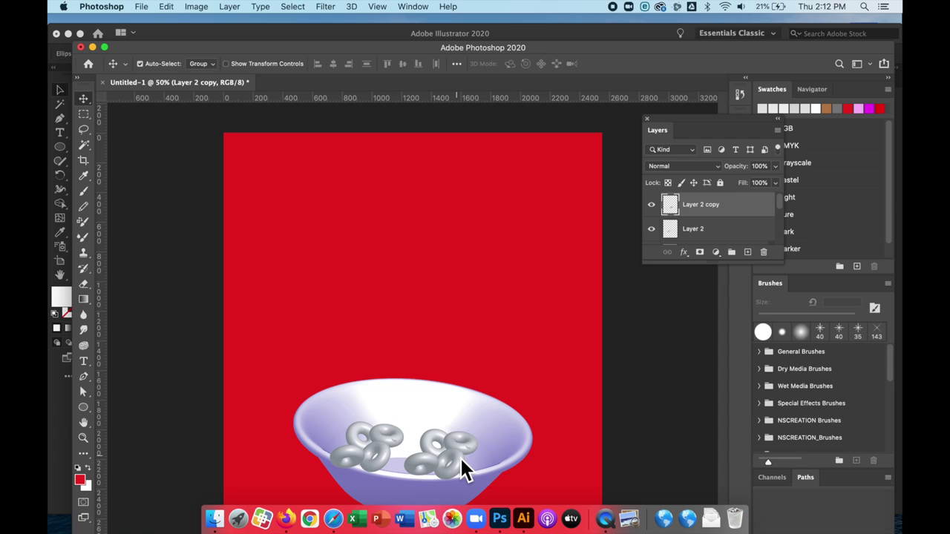
pyautogui.press('super+t')
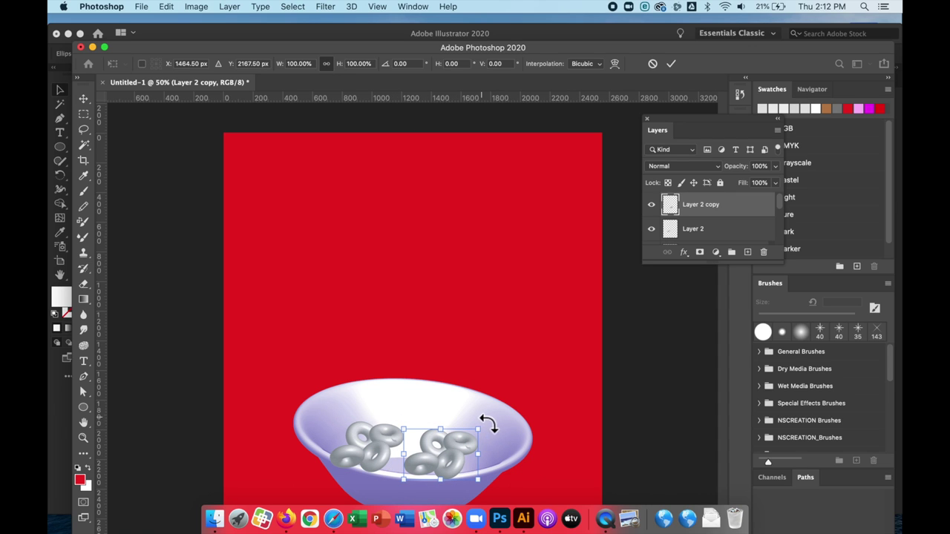
pyautogui.moveTo(487, 424); pyautogui.dragTo(411, 447)
pyautogui.press('Return')
# Duplicate again, restack Layer 2 copy 2 below Layer 2, and move it into the bowl.
pyautogui.press('super+j')
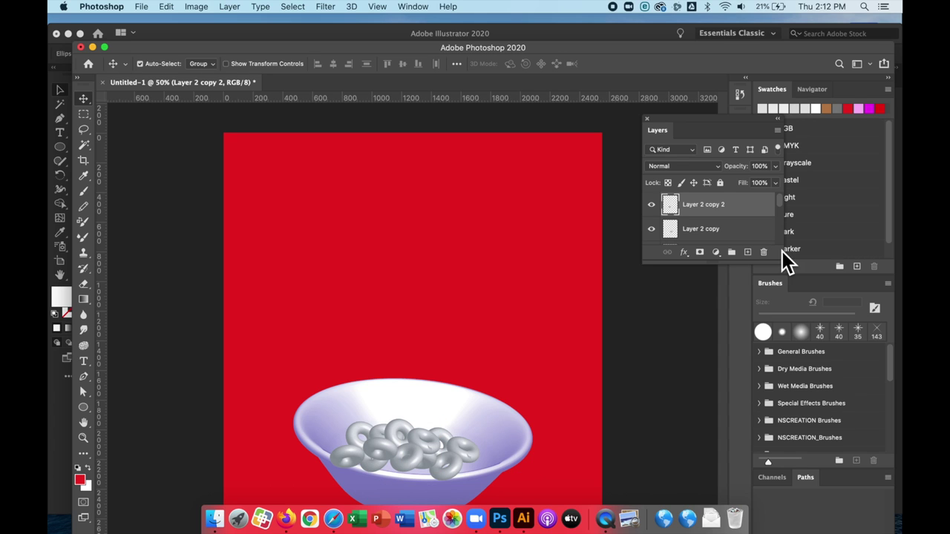
pyautogui.moveTo(787, 262); pyautogui.dragTo(786, 310)
pyautogui.moveTo(737, 218); pyautogui.dragTo(731, 259)
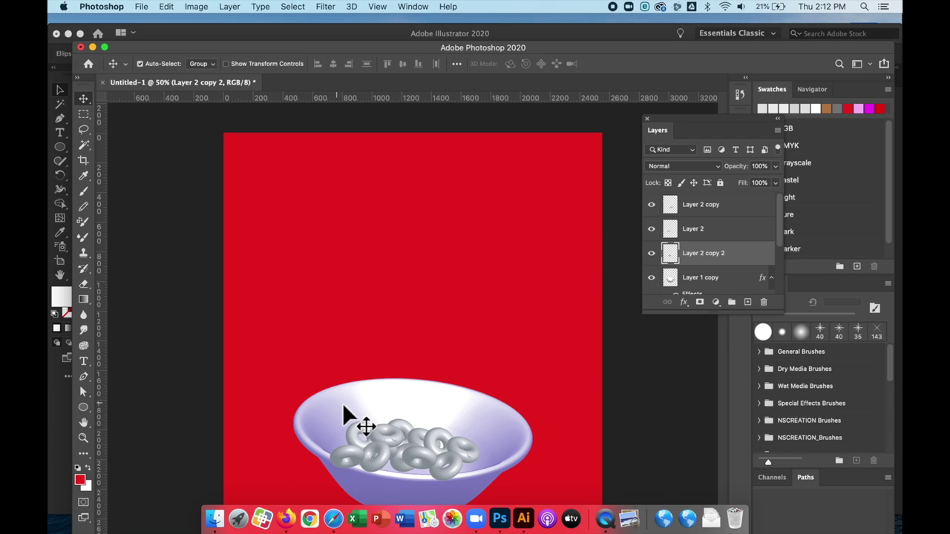
pyautogui.moveTo(414, 434); pyautogui.dragTo(327, 468)
pyautogui.click(381, 449)
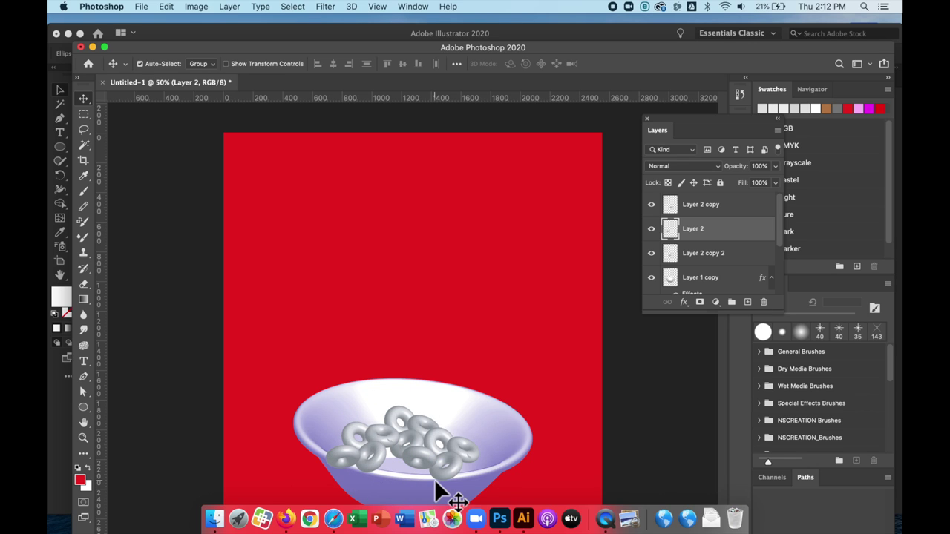
# Add another ring copy near the bowl front, flipped horizontally and rotated.
pyautogui.moveTo(445, 466); pyautogui.dragTo(401, 471)
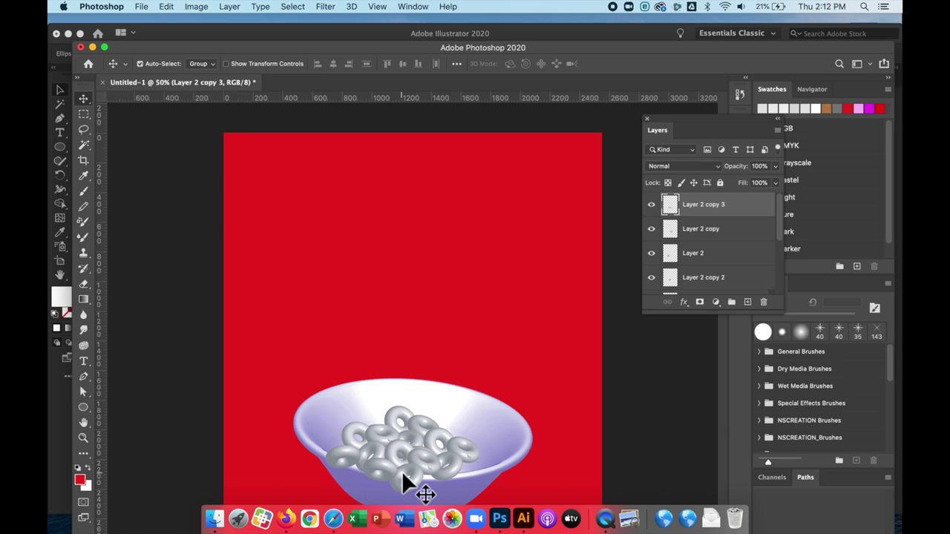
pyautogui.press('super+t')
pyautogui.moveTo(364, 465); pyautogui.dragTo(454, 450)
pyautogui.press('Return')
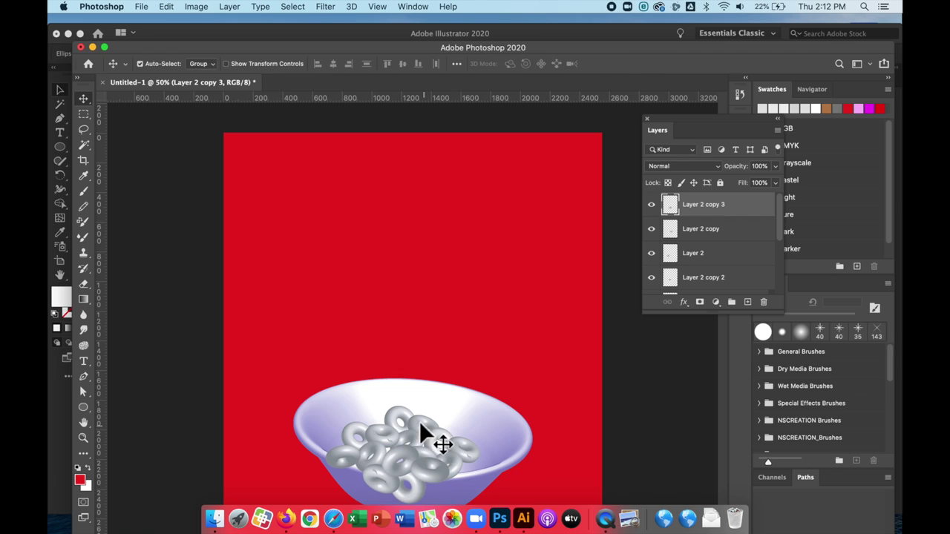
# Nudge the Layer 2 copy 2 and Layer 2 rings into better spots in the bowl.
pyautogui.click(423, 430)
pyautogui.moveTo(433, 464)
pyautogui.mouseDown()
pyautogui.moveTo(438, 475)
pyautogui.moveTo(439, 467)
pyautogui.mouseUp()
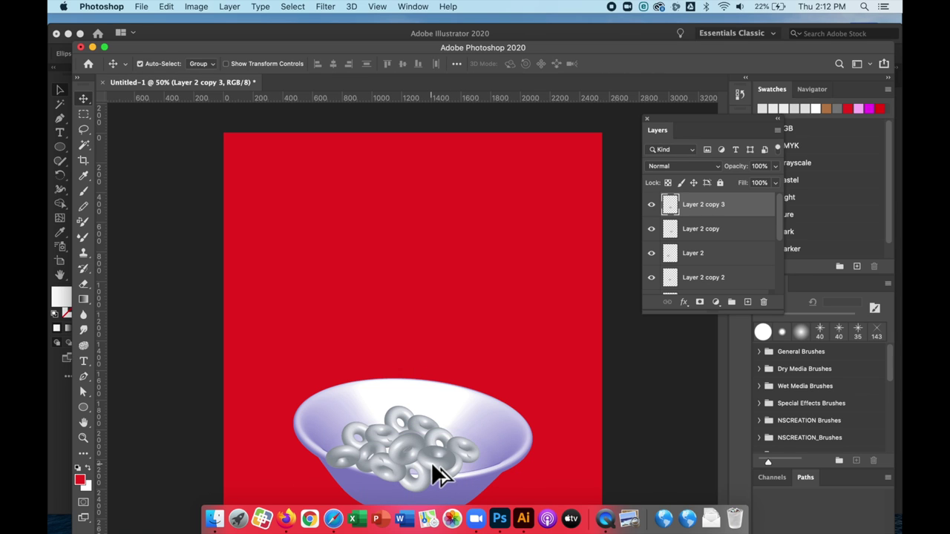
pyautogui.click(447, 446)
pyautogui.click(363, 449)
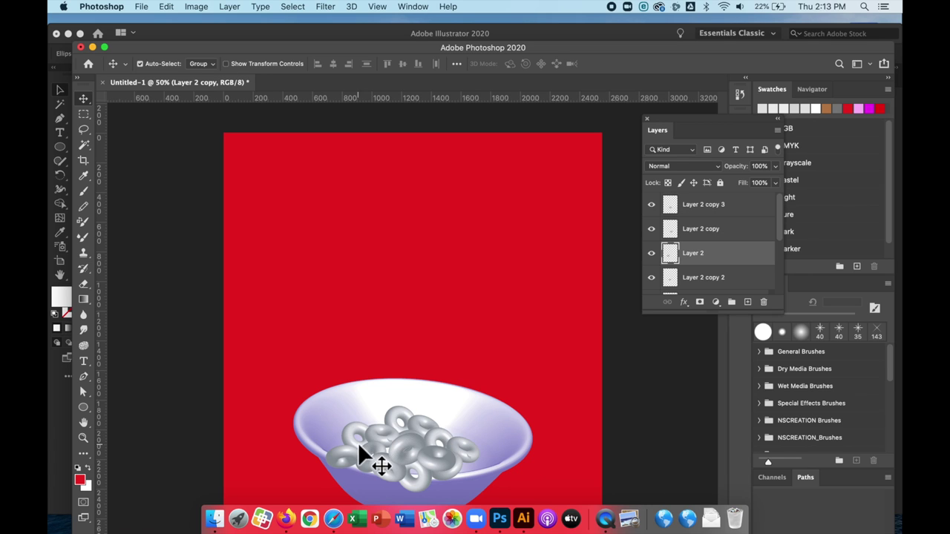
pyautogui.moveTo(350, 447); pyautogui.dragTo(368, 449)
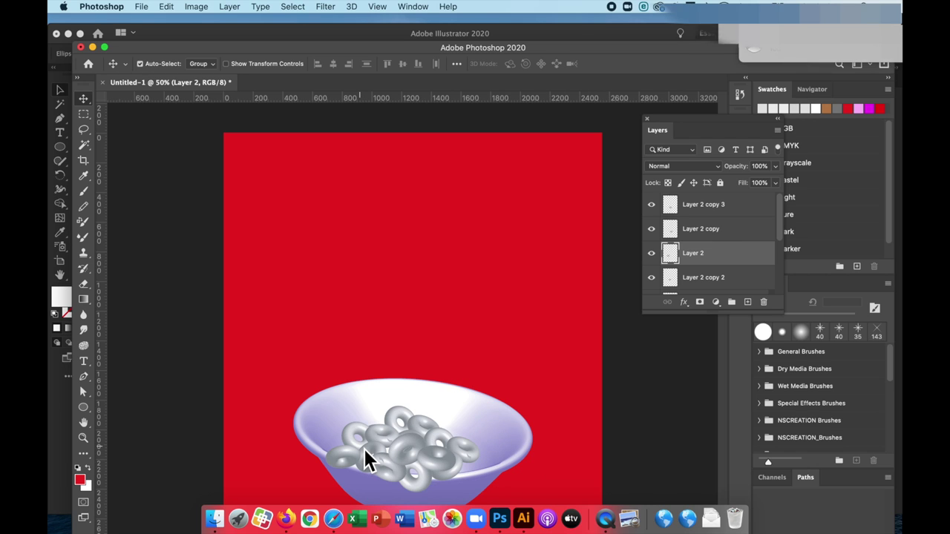
pyautogui.moveTo(351, 448)
pyautogui.mouseDown()
pyautogui.moveTo(450, 439)
pyautogui.moveTo(461, 466)
pyautogui.moveTo(484, 450)
pyautogui.moveTo(461, 429)
pyautogui.moveTo(387, 432)
pyautogui.mouseUp()
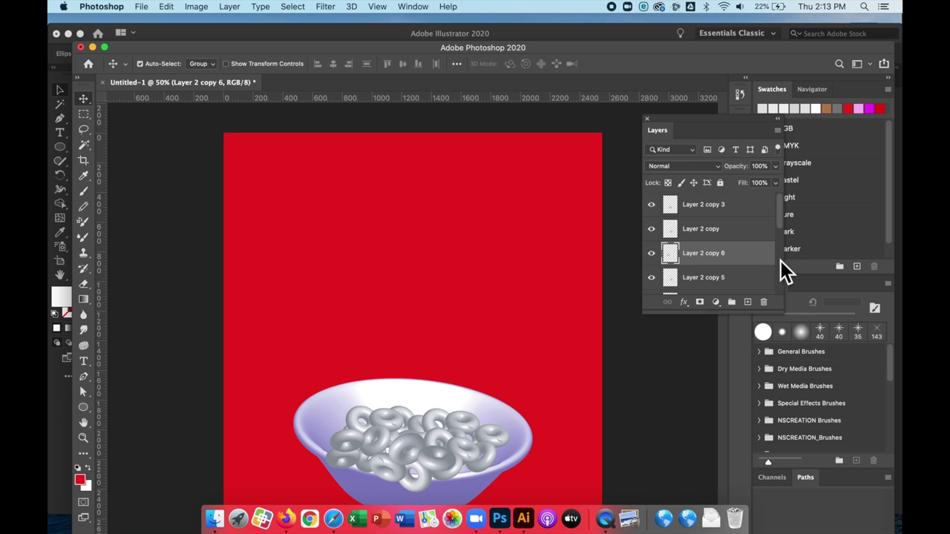
# Group the seven ring layers and name the group 'cereal'.
pyautogui.moveTo(788, 315); pyautogui.dragTo(793, 446)
pyautogui.click(739, 355)
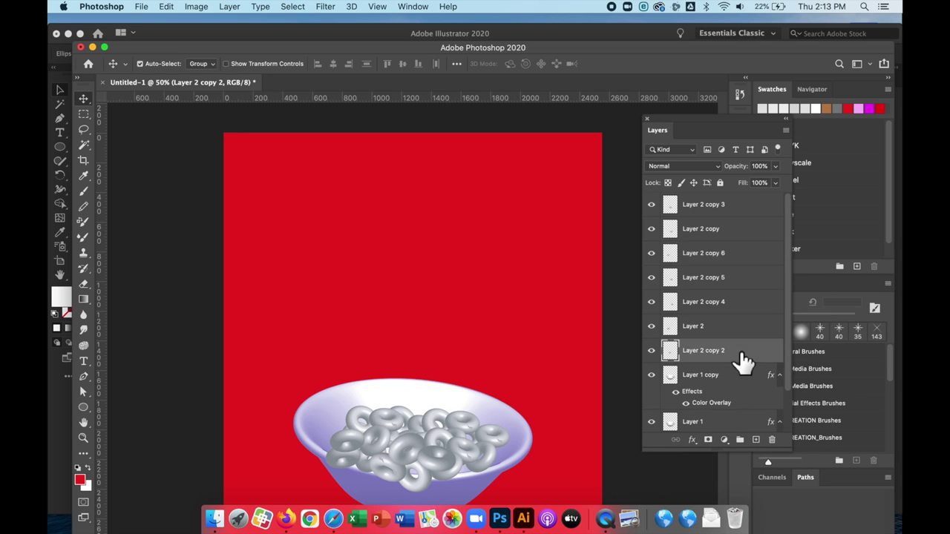
pyautogui.keyDown('shift'); pyautogui.click(726, 218); pyautogui.keyUp('shift')
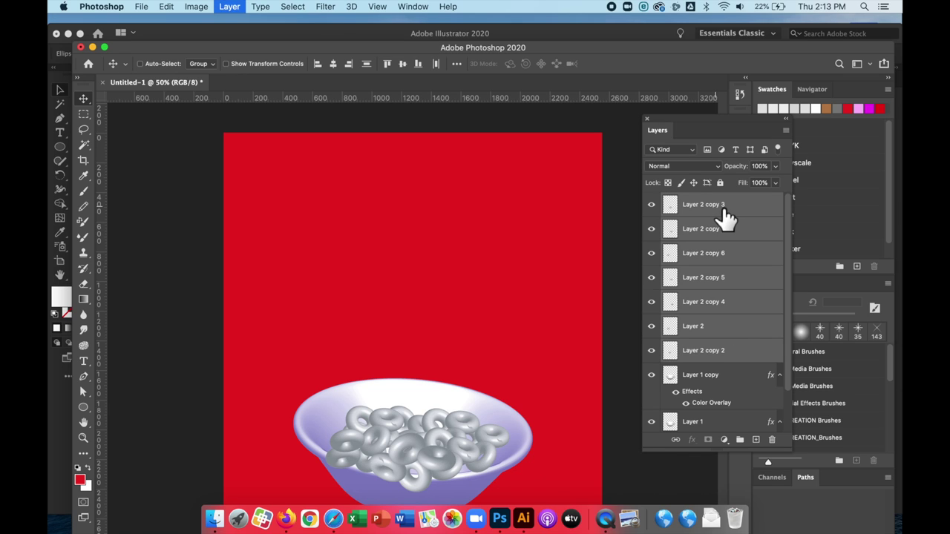
pyautogui.press('super+g')
pyautogui.doubleClick(696, 201)
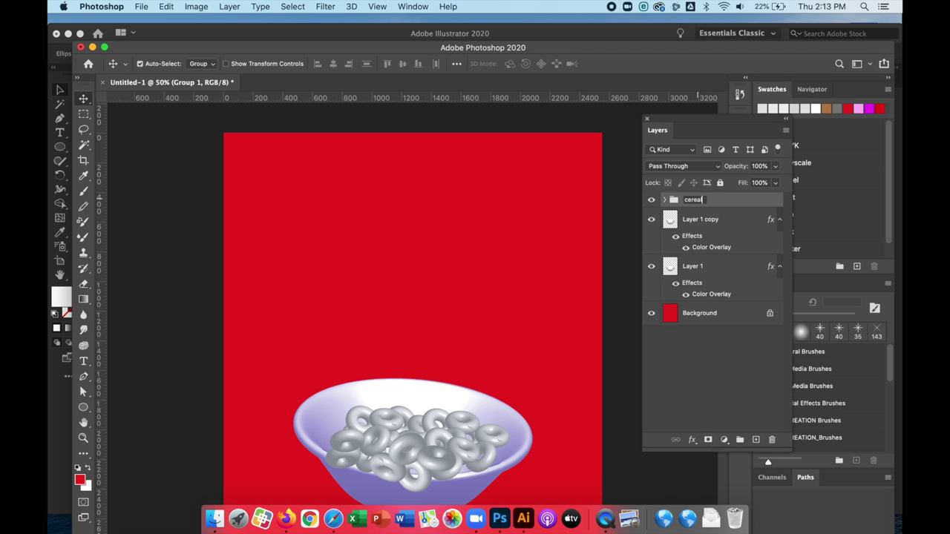
pyautogui.write('cereal')
pyautogui.press('Return')
# Rename Layer 1 copy to 'bowl front' and Layer 1 to 'bowl back'.
pyautogui.doubleClick(701, 221)
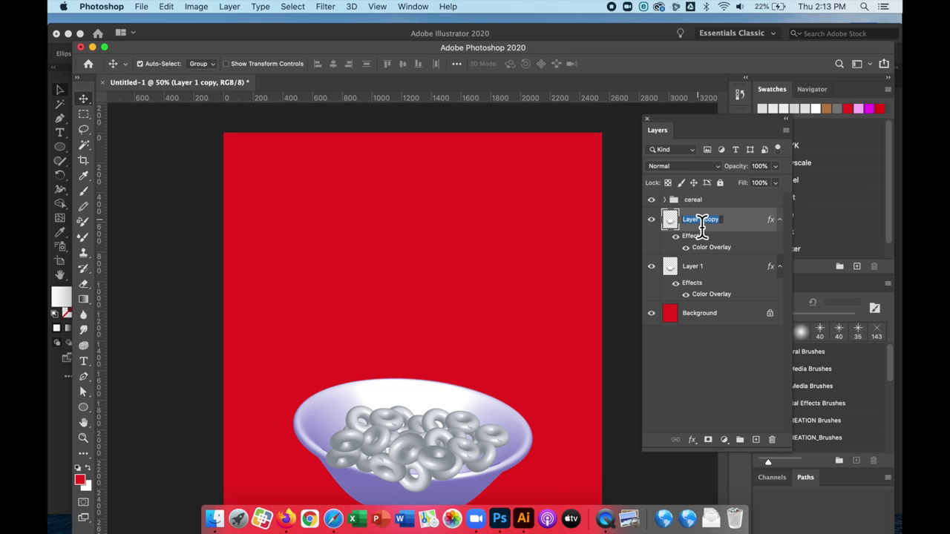
pyautogui.write('bowl front')
pyautogui.press('Return')
pyautogui.click(697, 269)
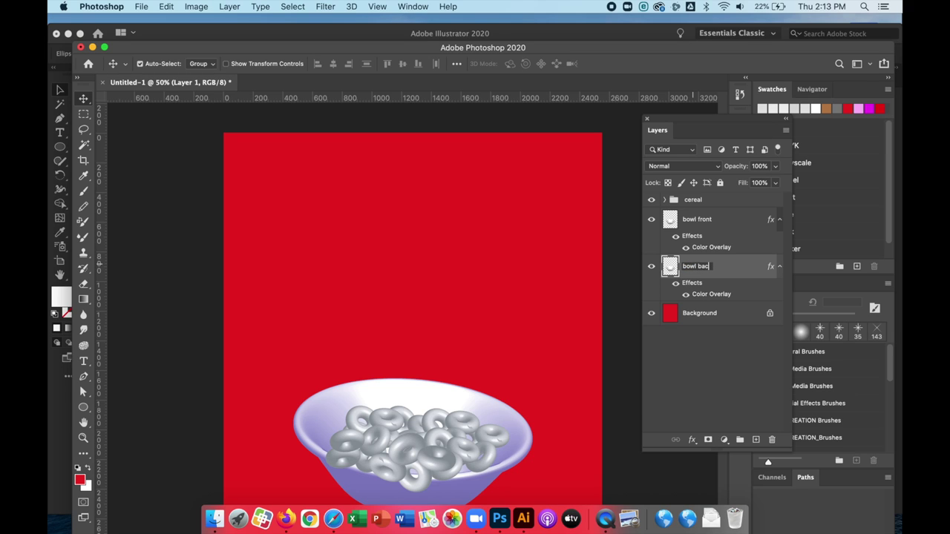
pyautogui.press('Return')
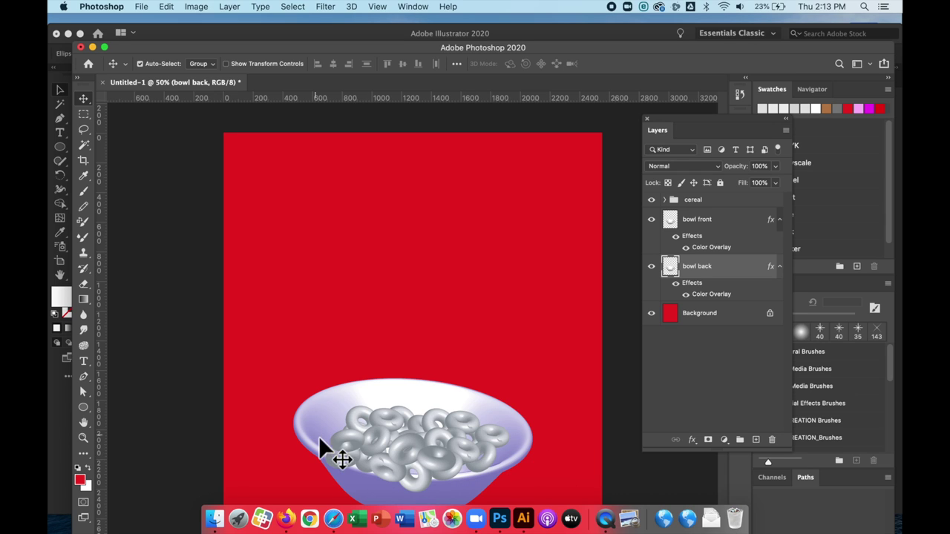
# Move the bowl front layer into the cereal group.
pyautogui.moveTo(746, 235); pyautogui.dragTo(731, 207)
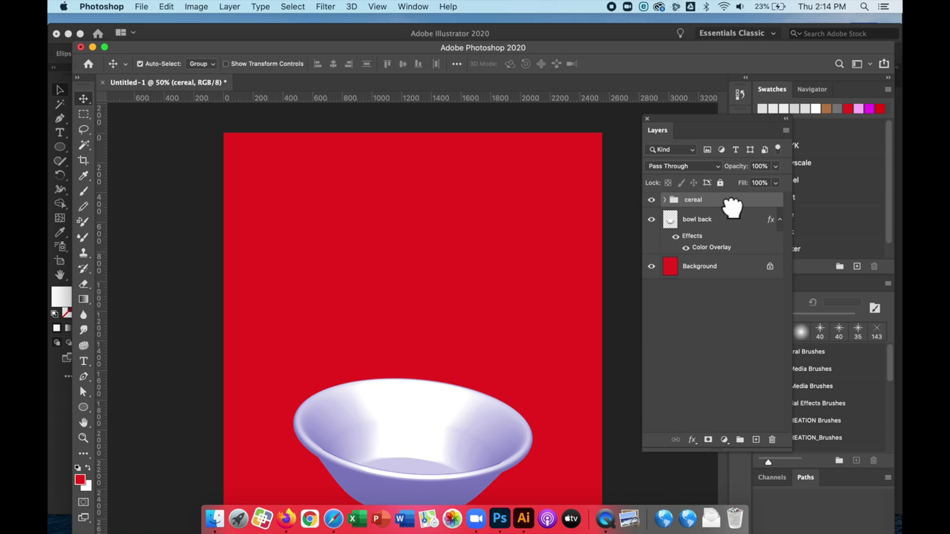
pyautogui.click(89, 132)
pyautogui.click(89, 114)
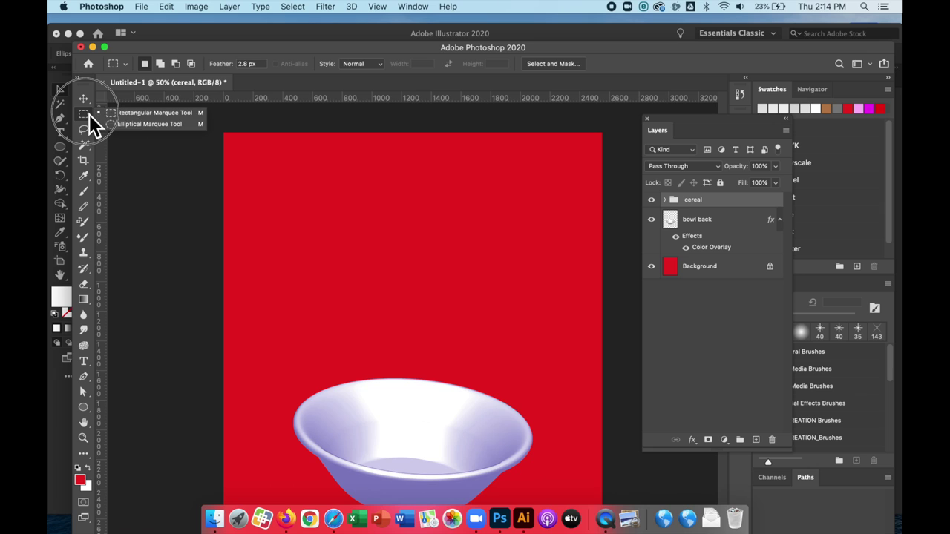
pyautogui.click(140, 124)
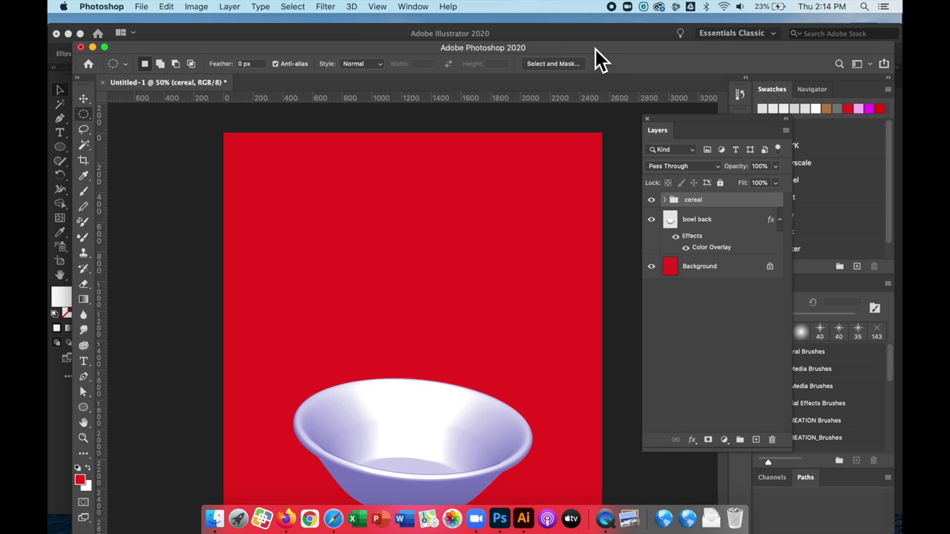
pyautogui.moveTo(595, 49); pyautogui.dragTo(588, 22)
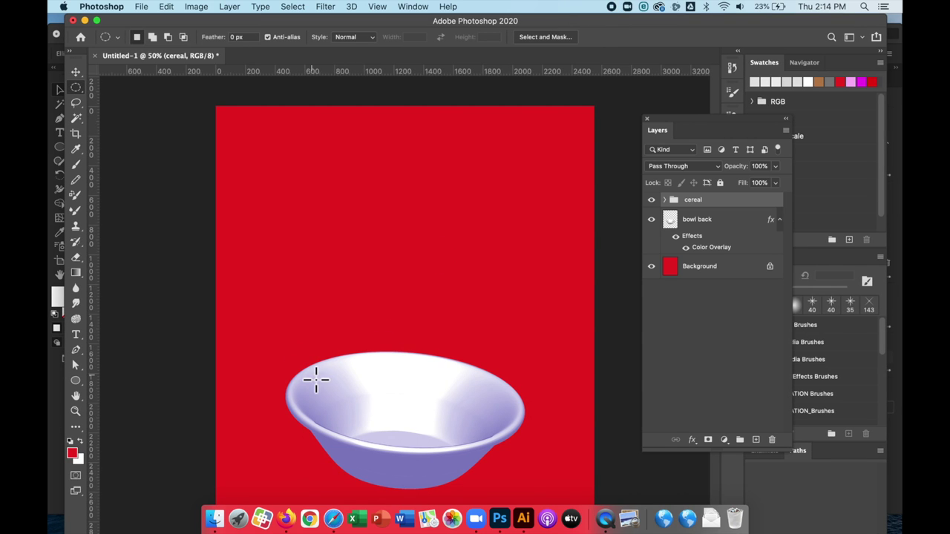
# Select an ellipse around the bowl's lower half, subtracting an upper ellipse to leave the front rim.
pyautogui.moveTo(289, 346); pyautogui.dragTo(539, 452)
pyautogui.press('super+z')
pyautogui.moveTo(531, 494); pyautogui.dragTo(277, 403)
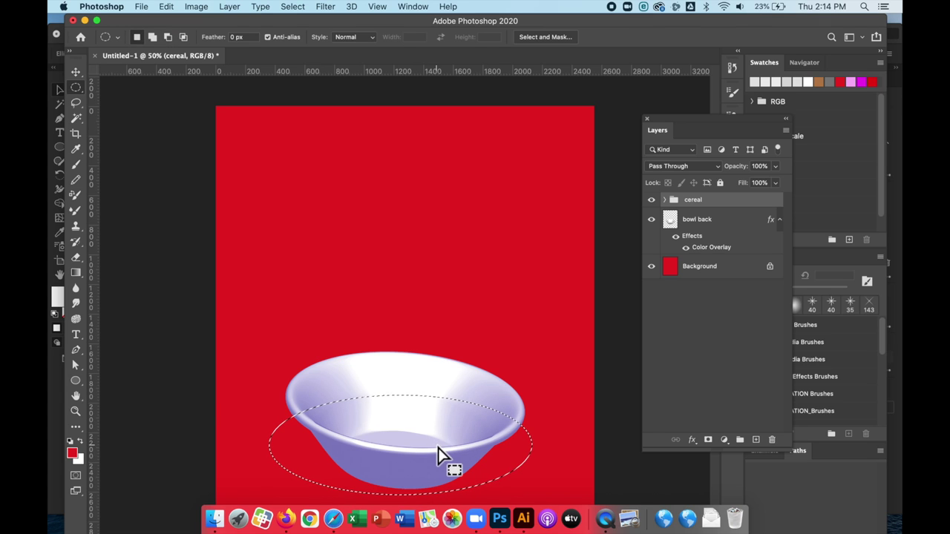
pyautogui.press('alt')
pyautogui.moveTo(296, 318); pyautogui.dragTo(542, 456)
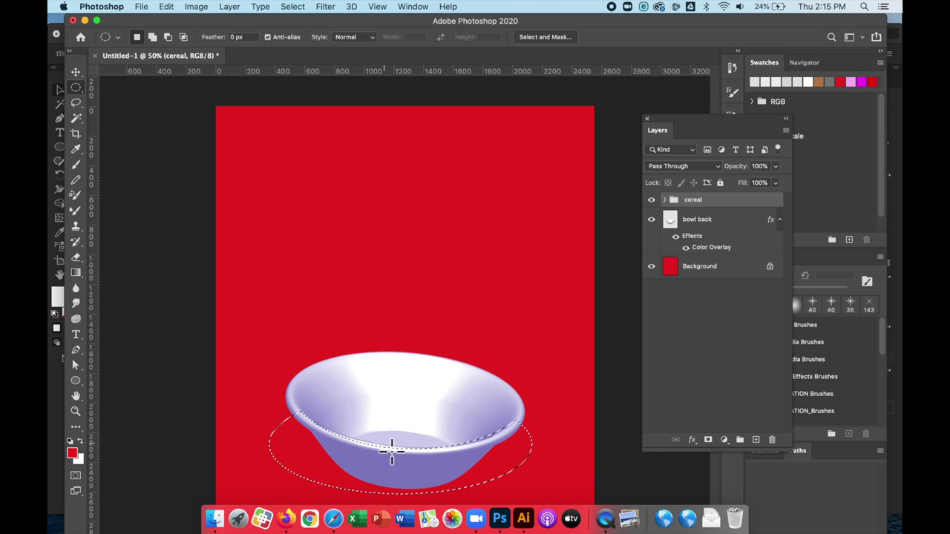
# Transform the selection, rotating it 0.74° and narrowing it to 99.45%.
pyautogui.click(298, 7)
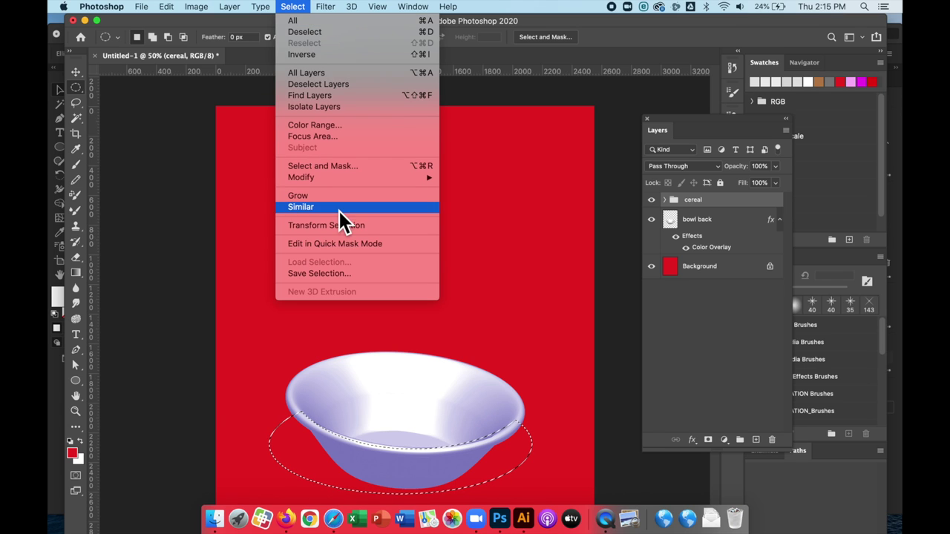
pyautogui.click(339, 227)
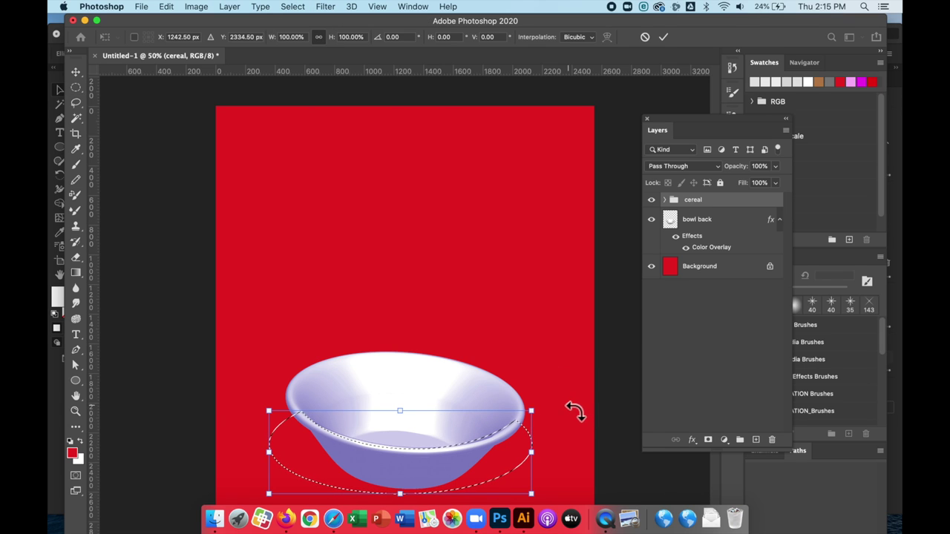
pyautogui.moveTo(572, 409); pyautogui.dragTo(568, 403)
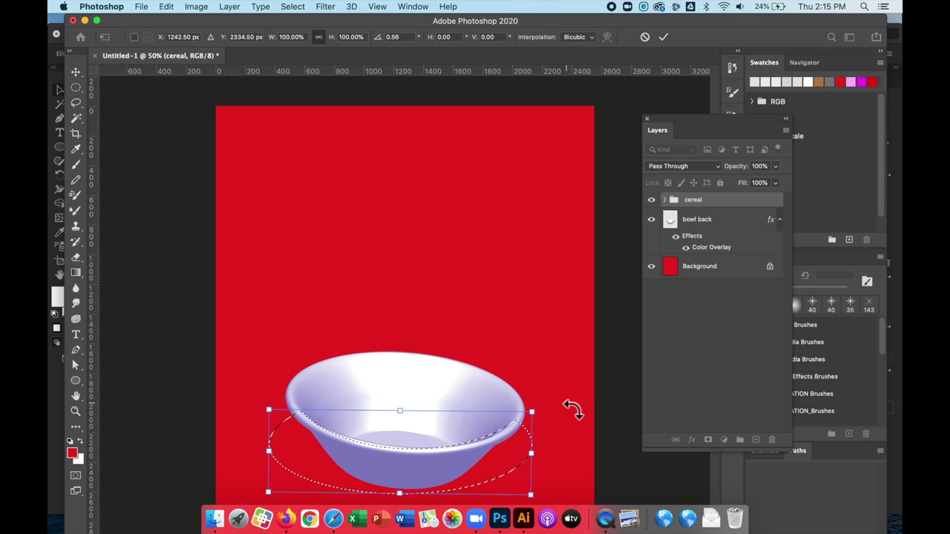
pyautogui.moveTo(543, 467); pyautogui.dragTo(542, 466)
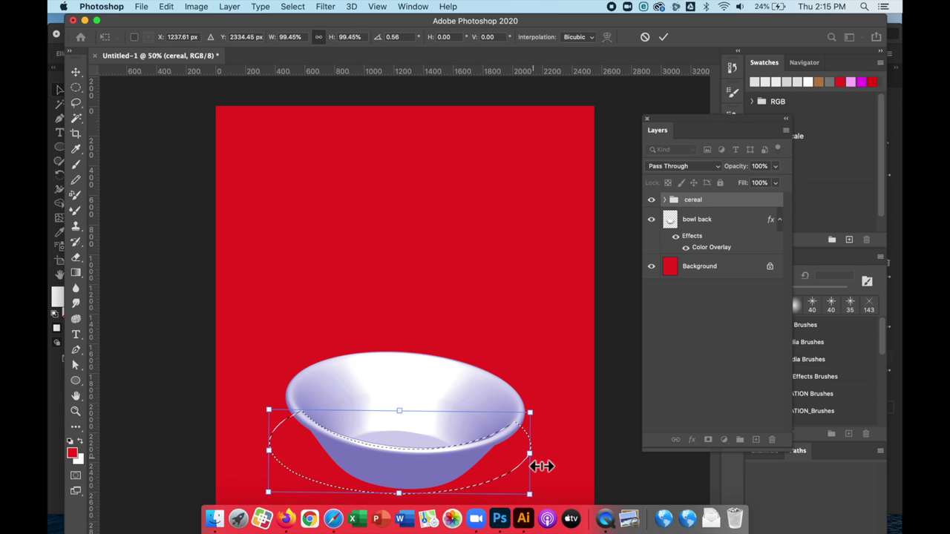
pyautogui.moveTo(551, 410); pyautogui.dragTo(551, 410)
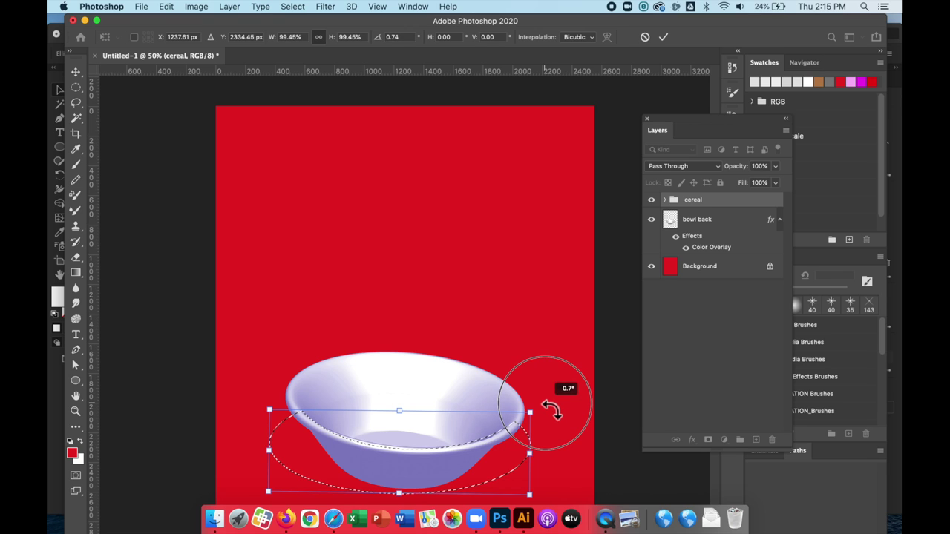
pyautogui.press('Return')
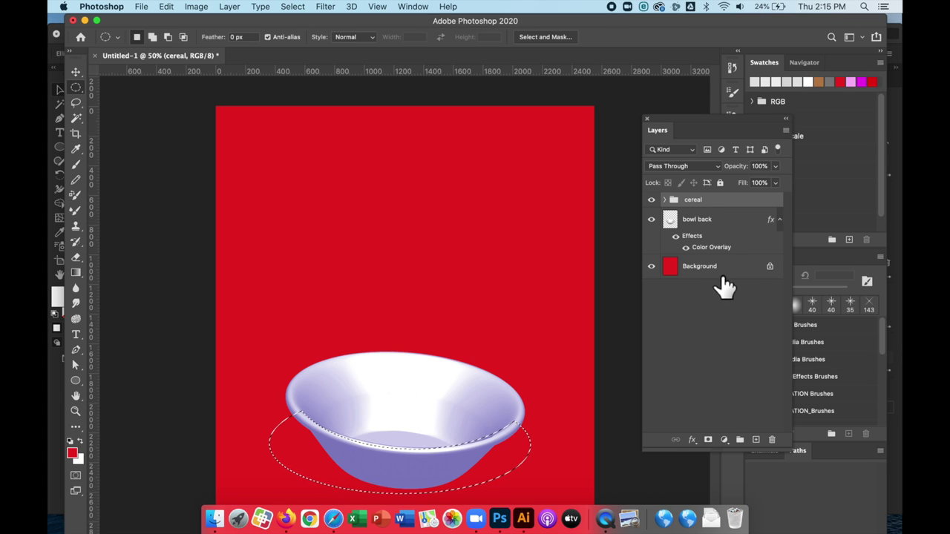
# Add a layer mask to bowl front from the crescent selection, then select the cereal group.
pyautogui.click(665, 200)
pyautogui.moveTo(700, 223); pyautogui.dragTo(706, 196)
pyautogui.click(672, 249)
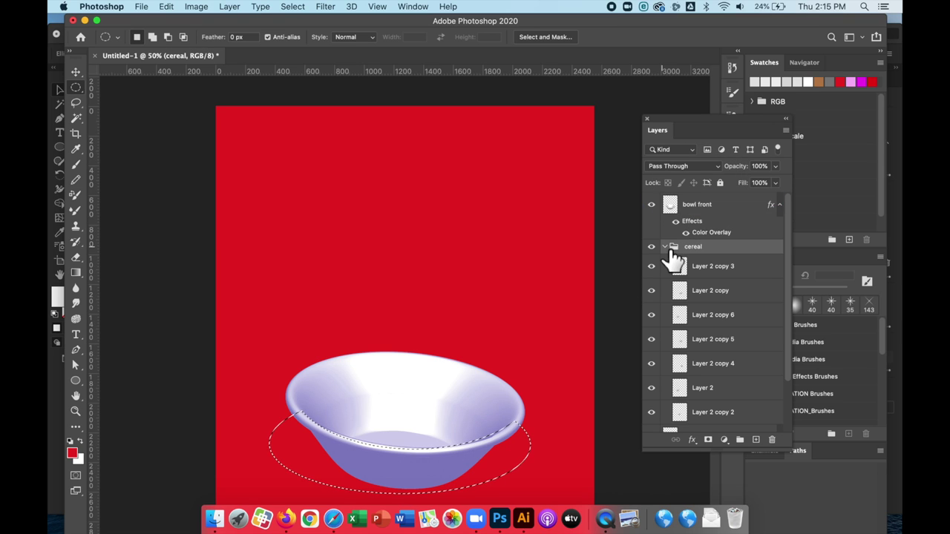
pyautogui.click(665, 247)
pyautogui.click(706, 207)
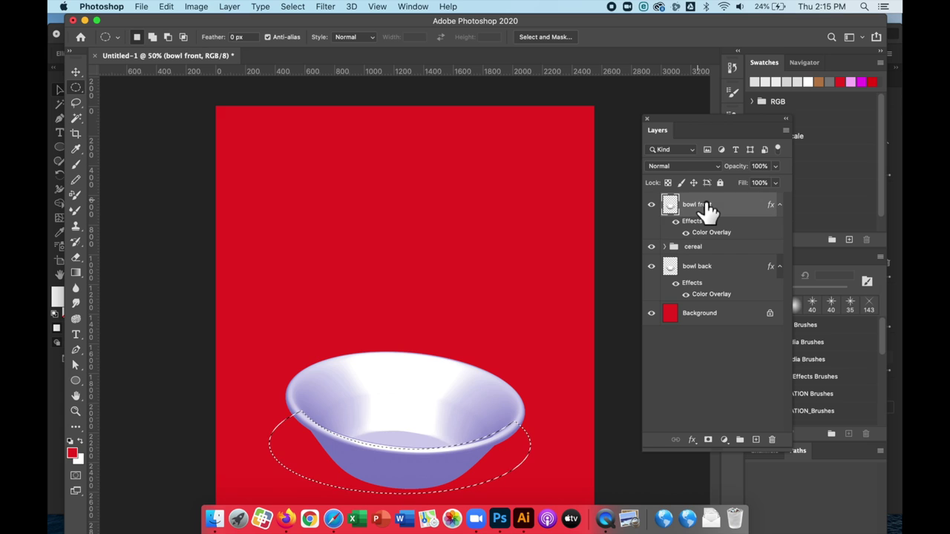
pyautogui.click(709, 440)
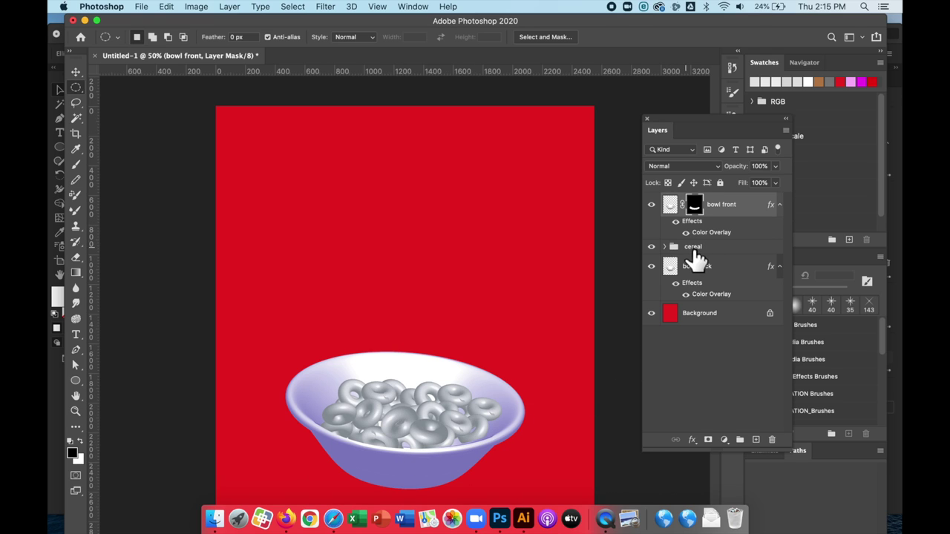
pyautogui.click(706, 250)
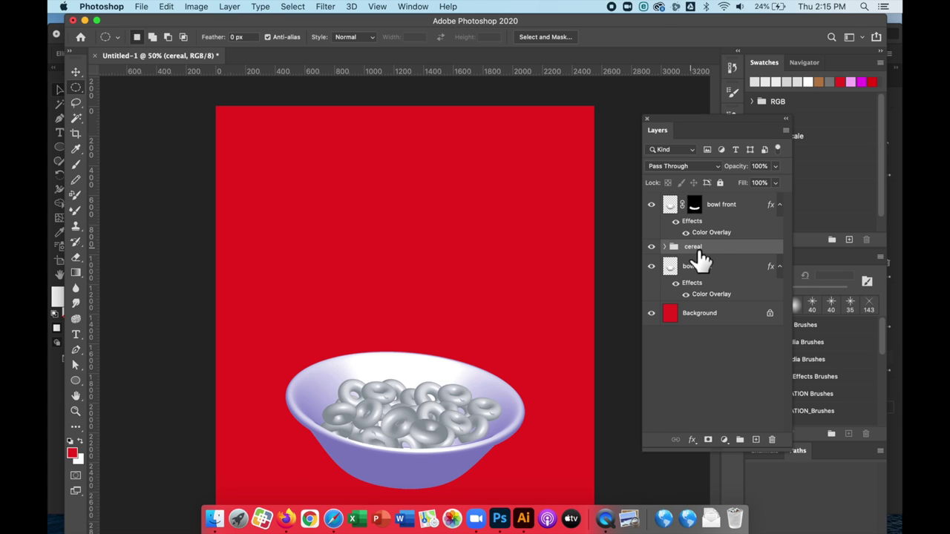
pyautogui.click(693, 440)
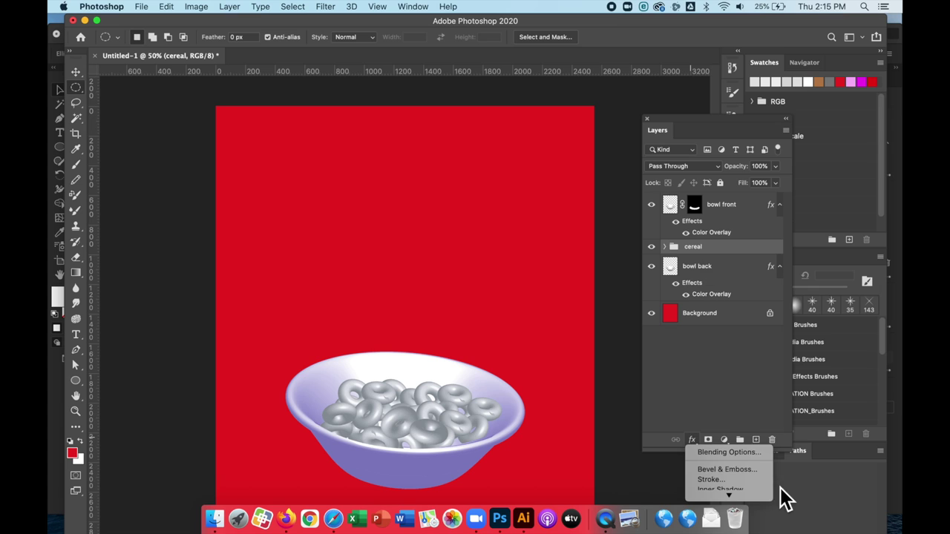
# Add a Color Overlay effect to the cereal group with a brown colour.
pyautogui.moveTo(731, 495)
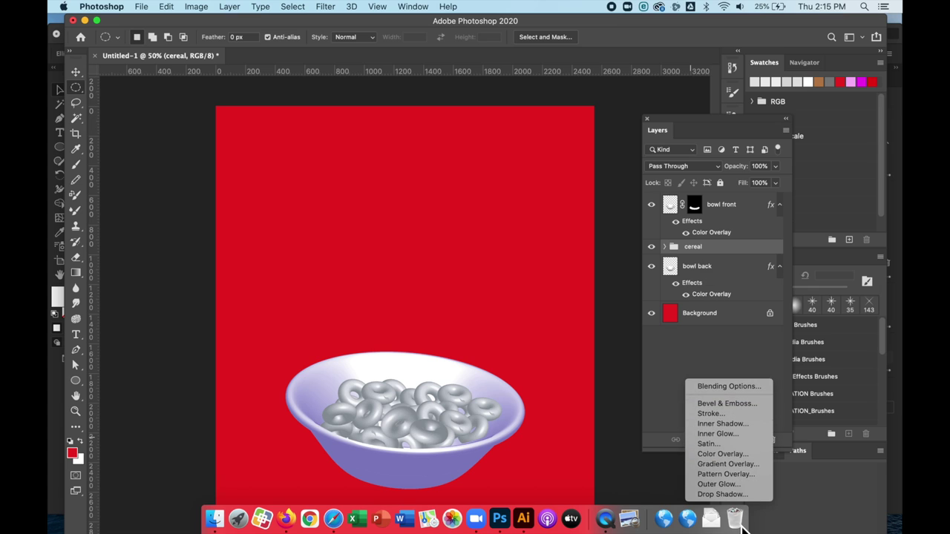
pyautogui.click(743, 458)
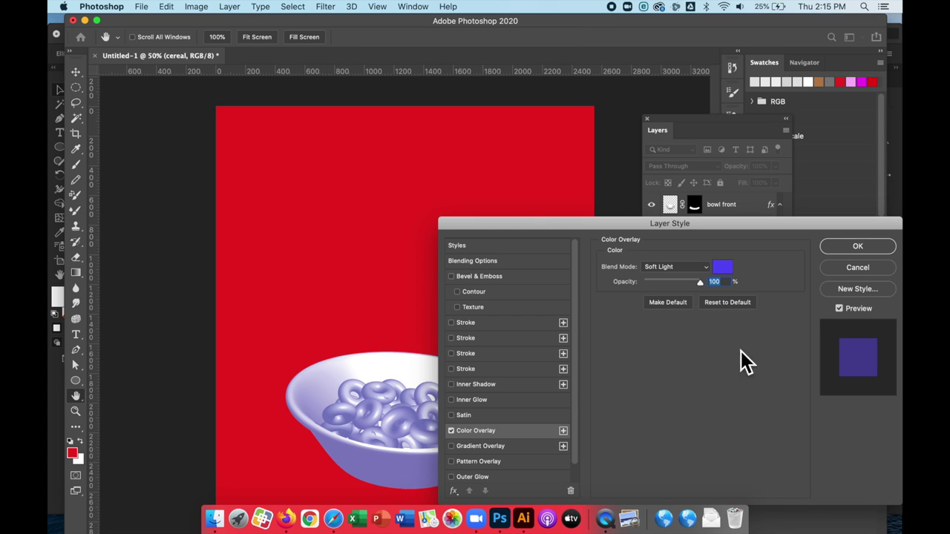
pyautogui.click(724, 268)
pyautogui.moveTo(763, 159)
pyautogui.mouseDown()
pyautogui.moveTo(764, 175)
pyautogui.moveTo(728, 149)
pyautogui.mouseUp()
pyautogui.click(737, 156)
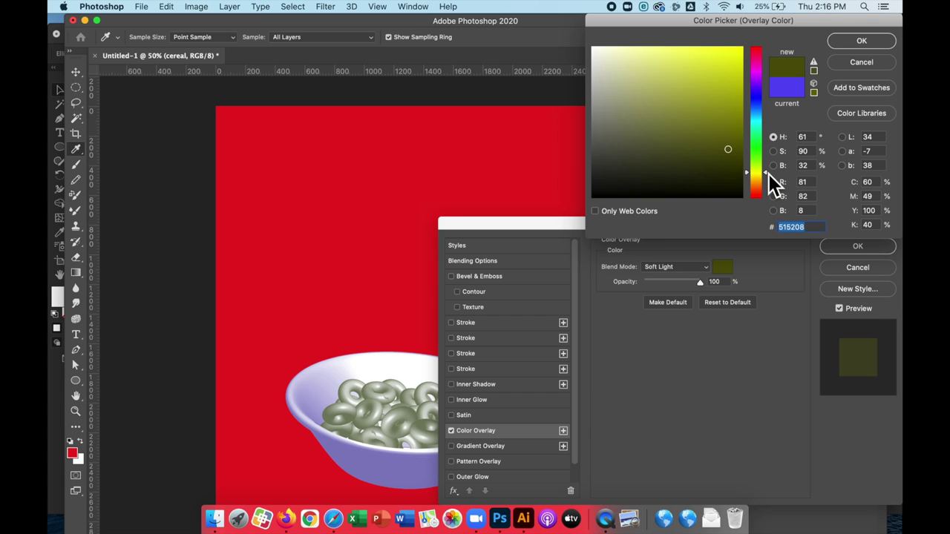
pyautogui.moveTo(768, 174); pyautogui.dragTo(769, 181)
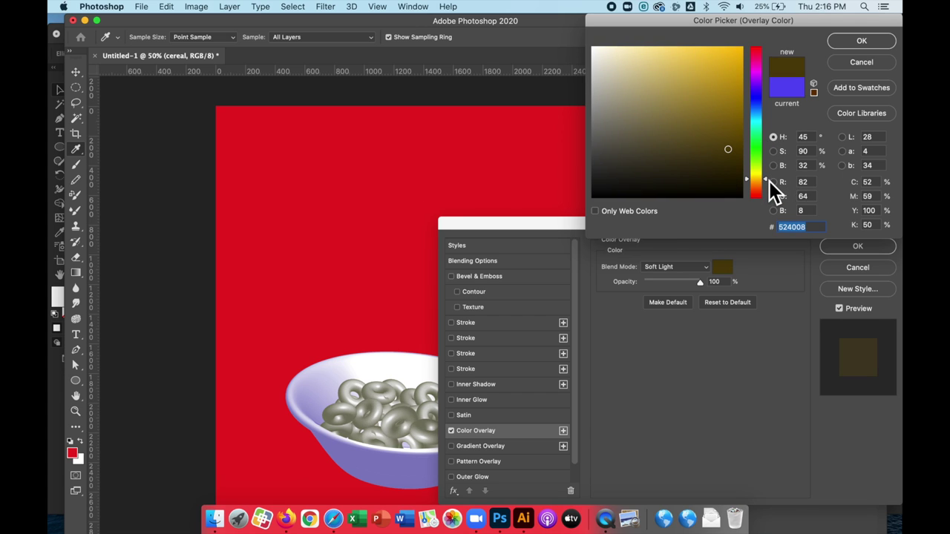
pyautogui.click(725, 153)
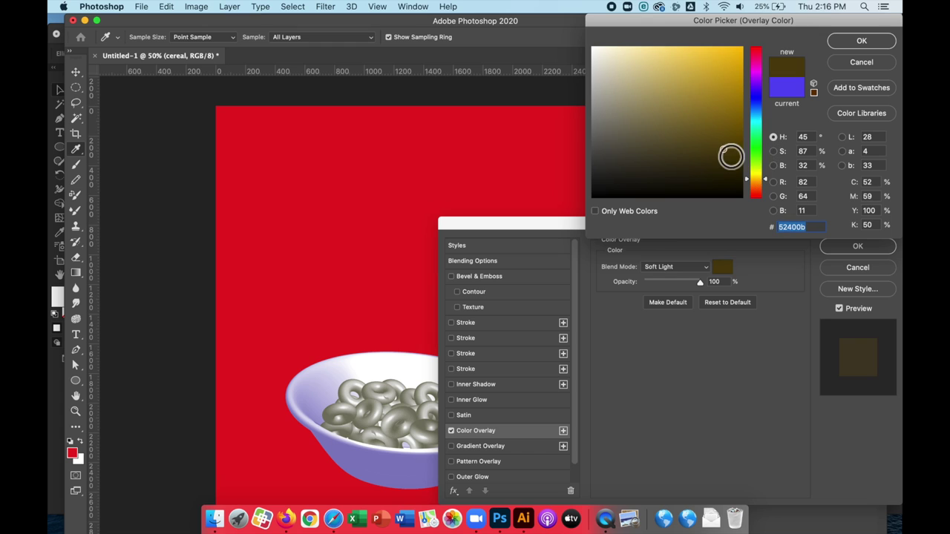
pyautogui.click(857, 42)
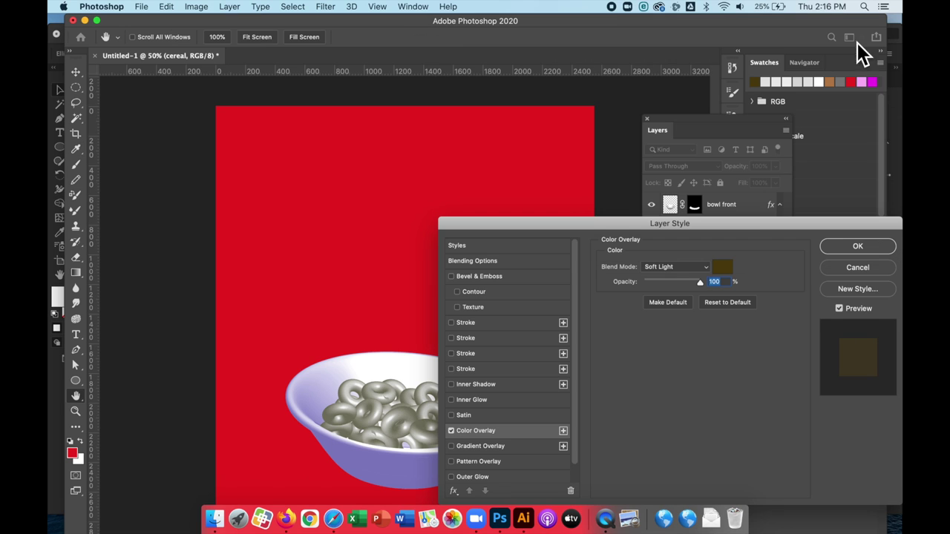
# Try several overlay blend modes, settling on Multiply at about 50% opacity.
pyautogui.click(703, 268)
pyautogui.click(703, 262)
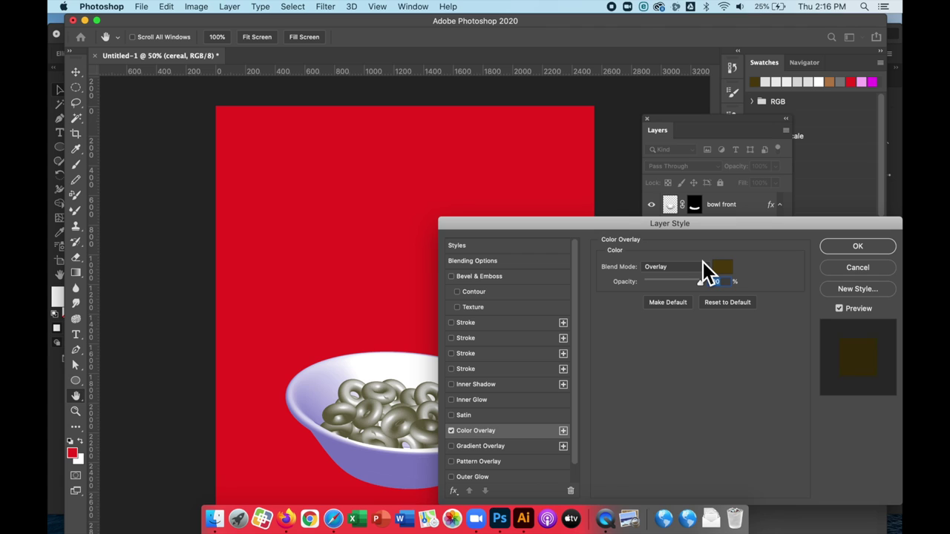
pyautogui.click(703, 267)
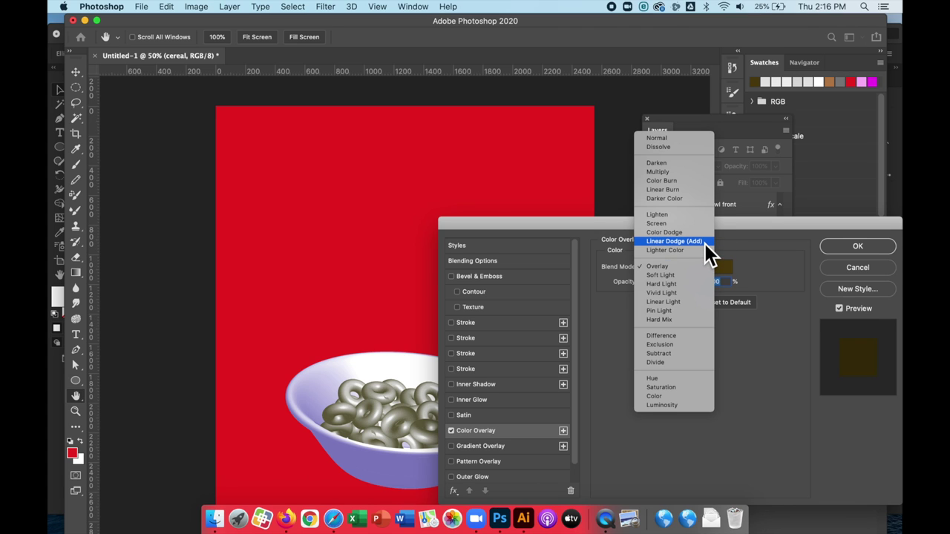
pyautogui.click(705, 234)
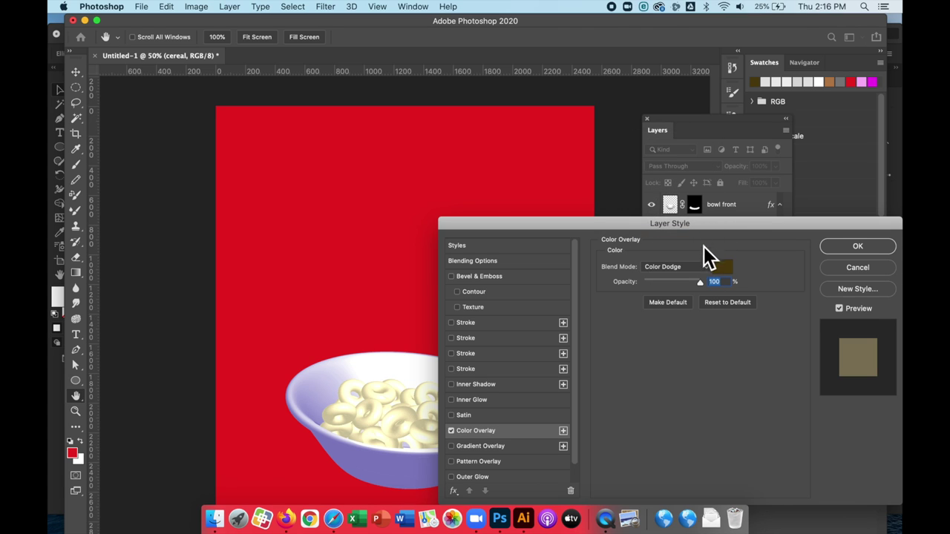
pyautogui.click(701, 267)
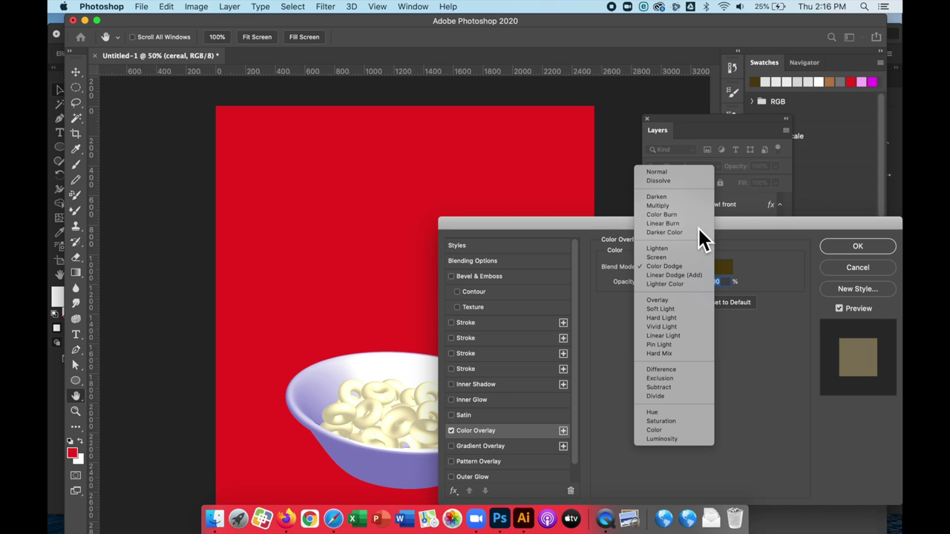
pyautogui.click(698, 225)
pyautogui.click(695, 266)
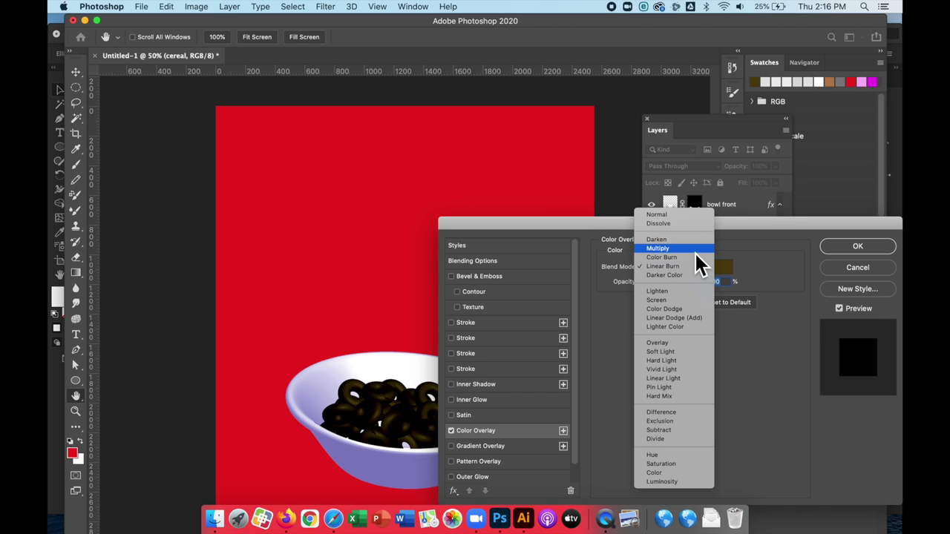
pyautogui.click(695, 258)
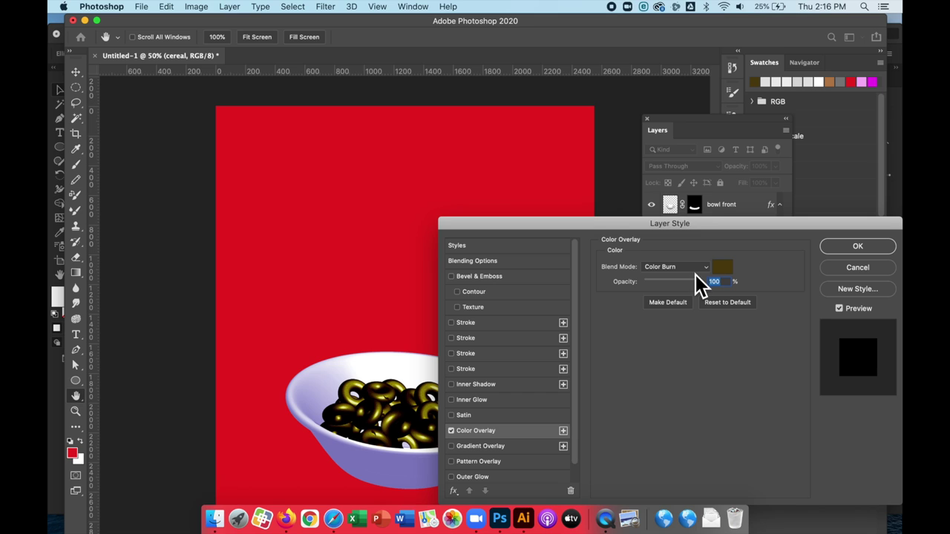
pyautogui.click(696, 274)
pyautogui.click(694, 262)
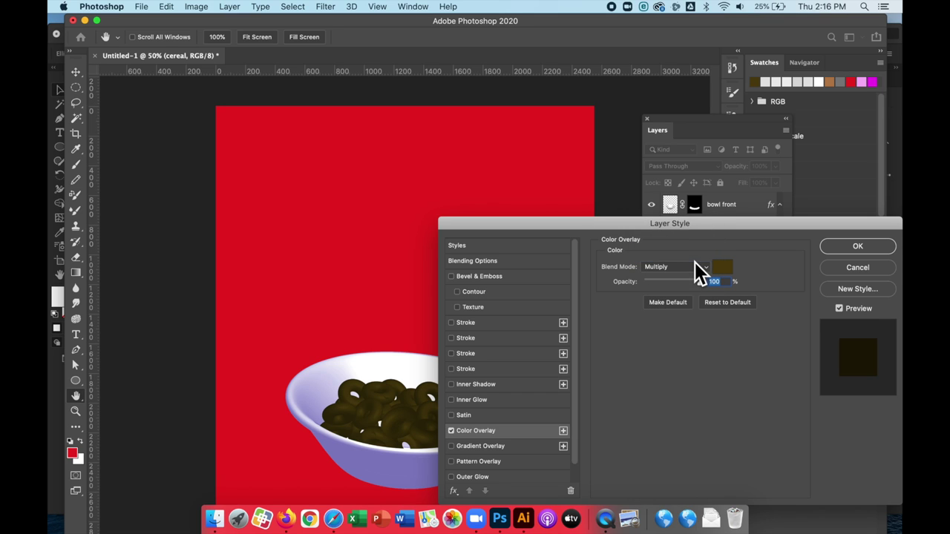
pyautogui.click(694, 271)
pyautogui.click(694, 264)
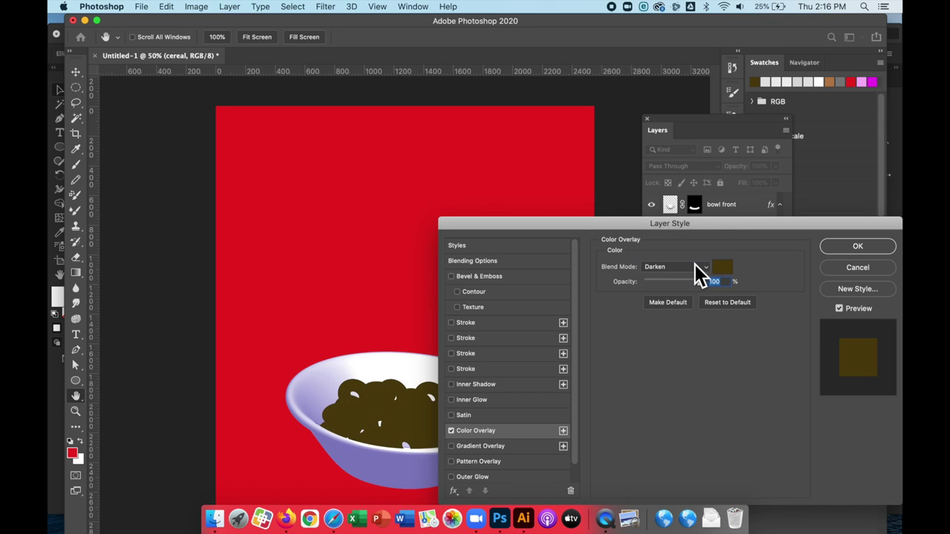
pyautogui.click(695, 266)
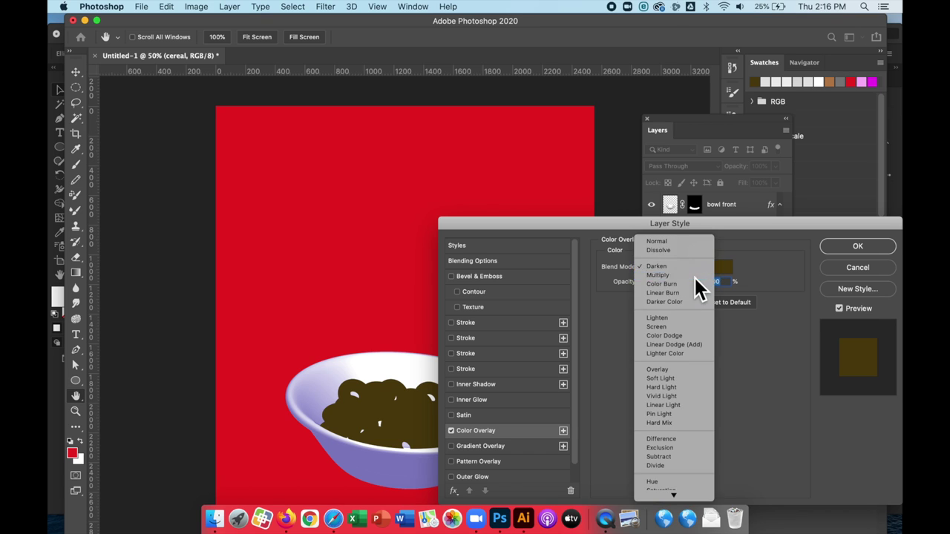
pyautogui.click(694, 276)
pyautogui.moveTo(703, 289); pyautogui.dragTo(676, 286)
# Switch the overlay to a lighter tan with Linear Burn blending and apply it.
pyautogui.click(722, 266)
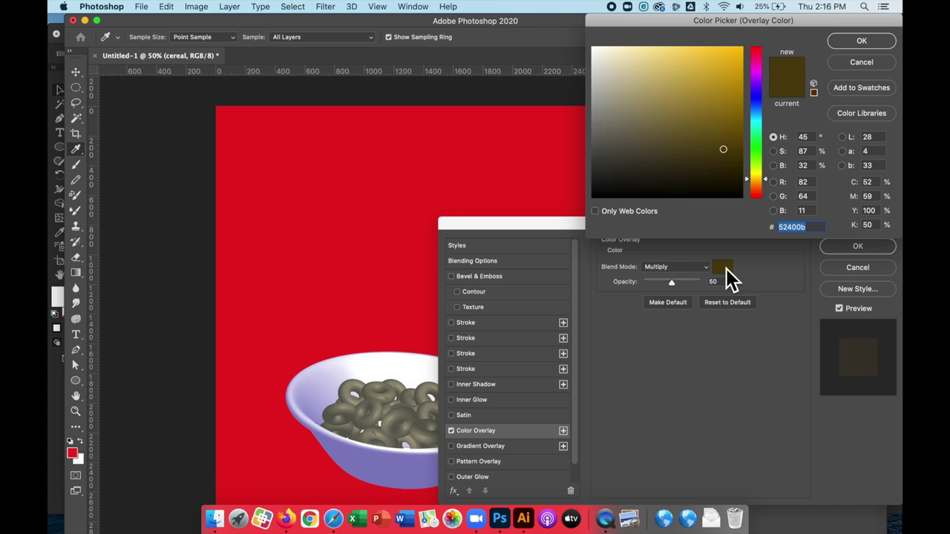
pyautogui.moveTo(733, 145)
pyautogui.mouseDown()
pyautogui.moveTo(717, 114)
pyautogui.moveTo(697, 111)
pyautogui.mouseUp()
pyautogui.click(858, 41)
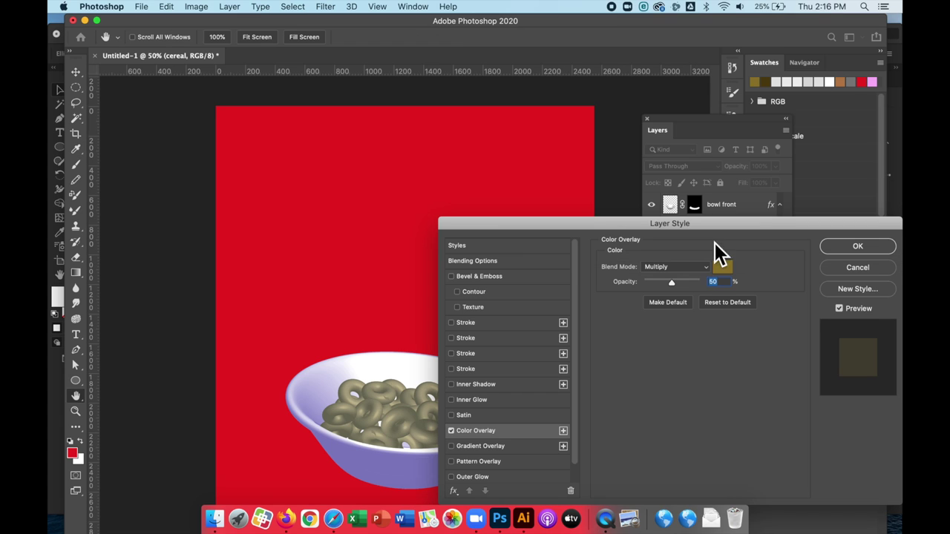
pyautogui.click(682, 270)
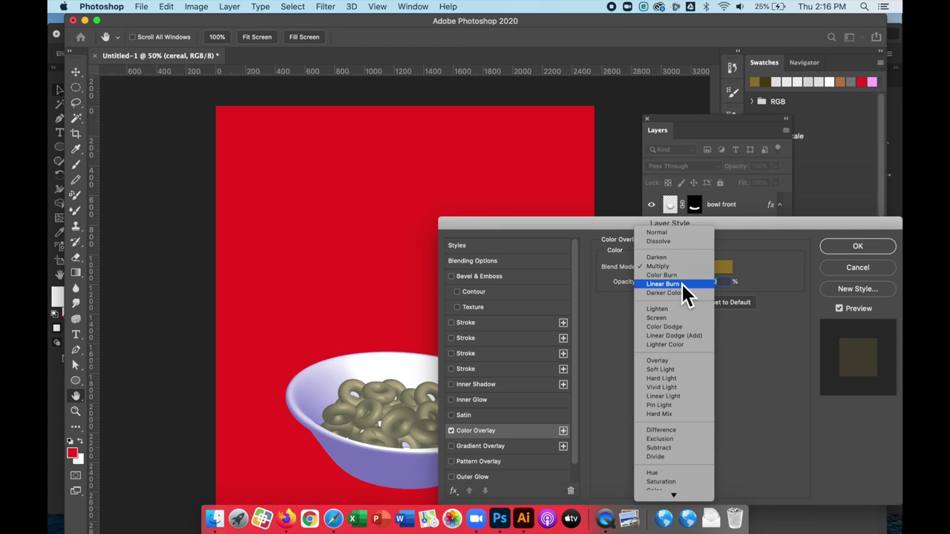
pyautogui.click(682, 361)
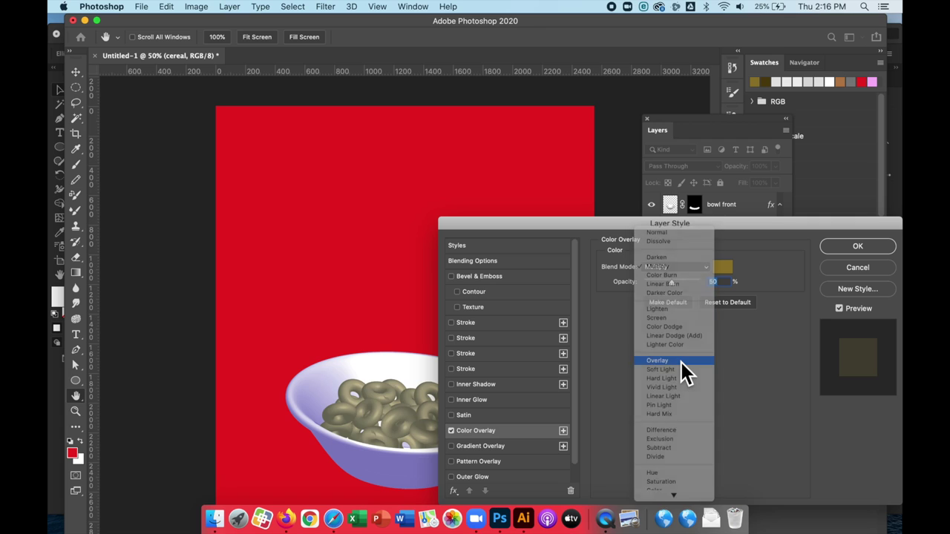
pyautogui.click(694, 268)
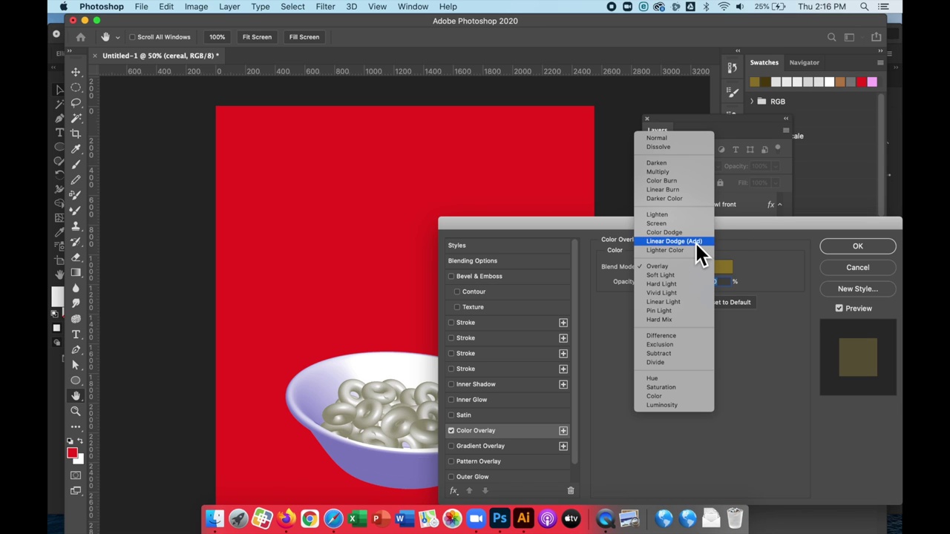
pyautogui.click(695, 237)
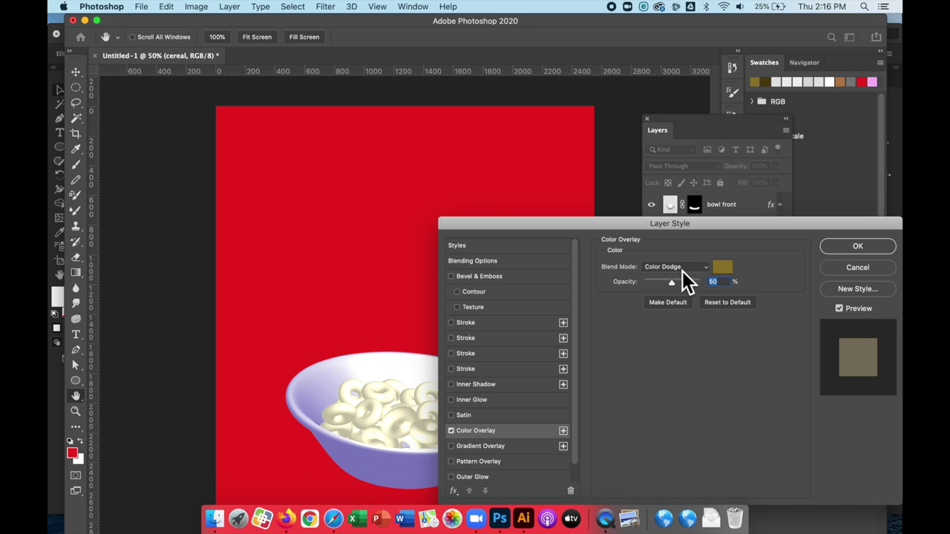
pyautogui.click(682, 269)
pyautogui.click(683, 258)
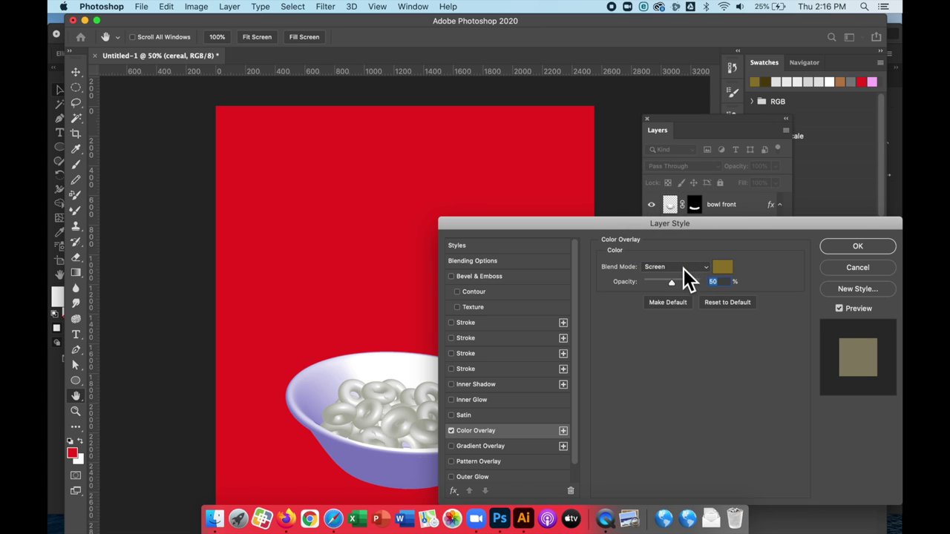
pyautogui.click(684, 267)
pyautogui.click(687, 234)
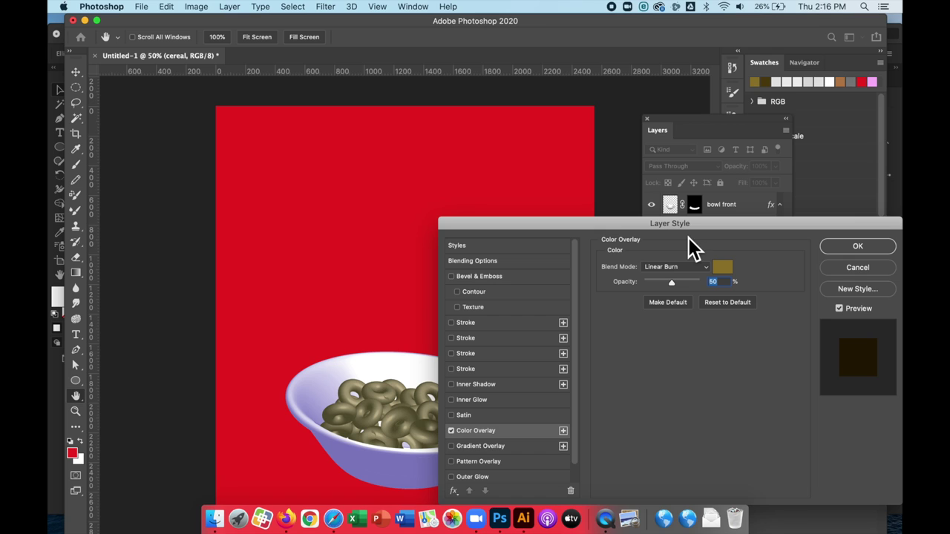
pyautogui.click(856, 247)
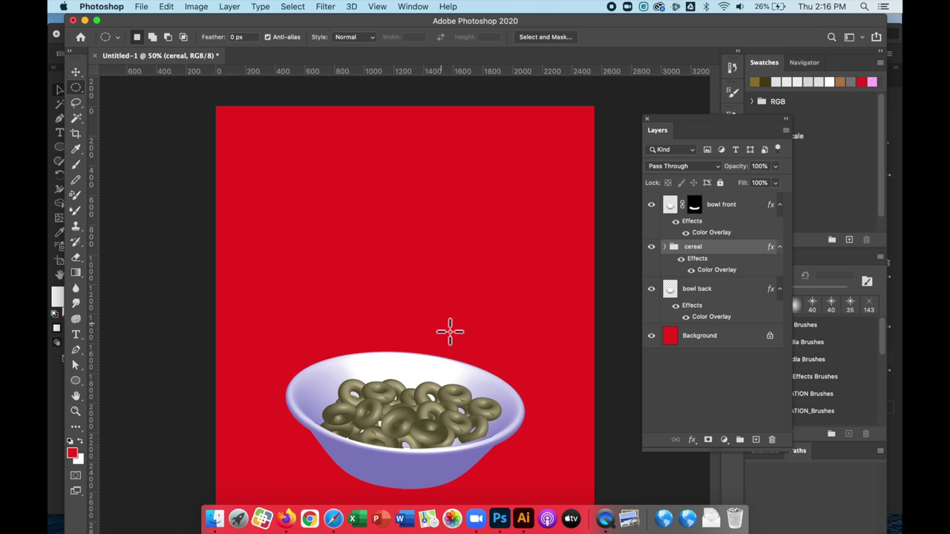